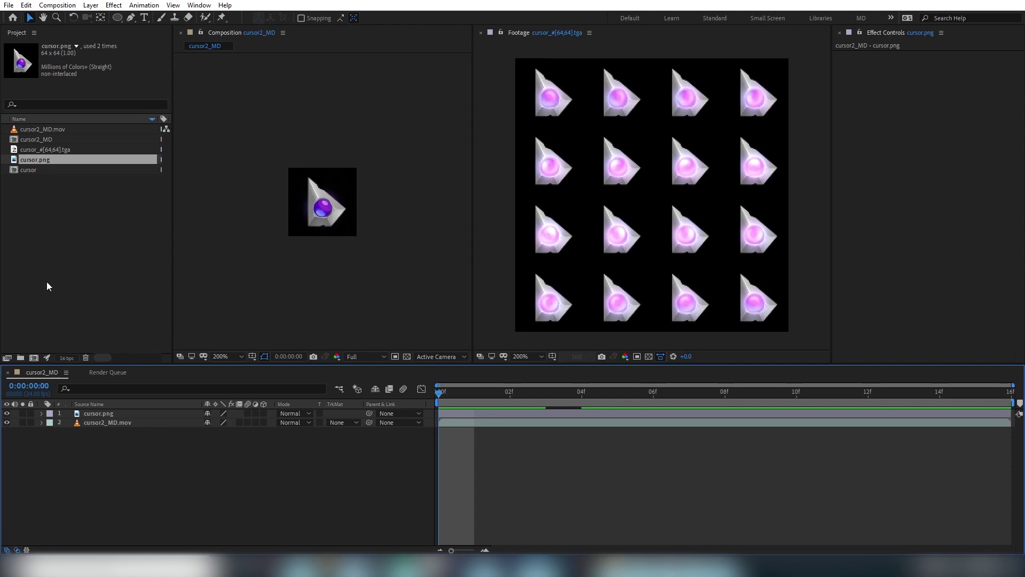
Hide the top cursor.png layer, preview the cursor2_MD comp, then select all project items.
left_click(7, 413)
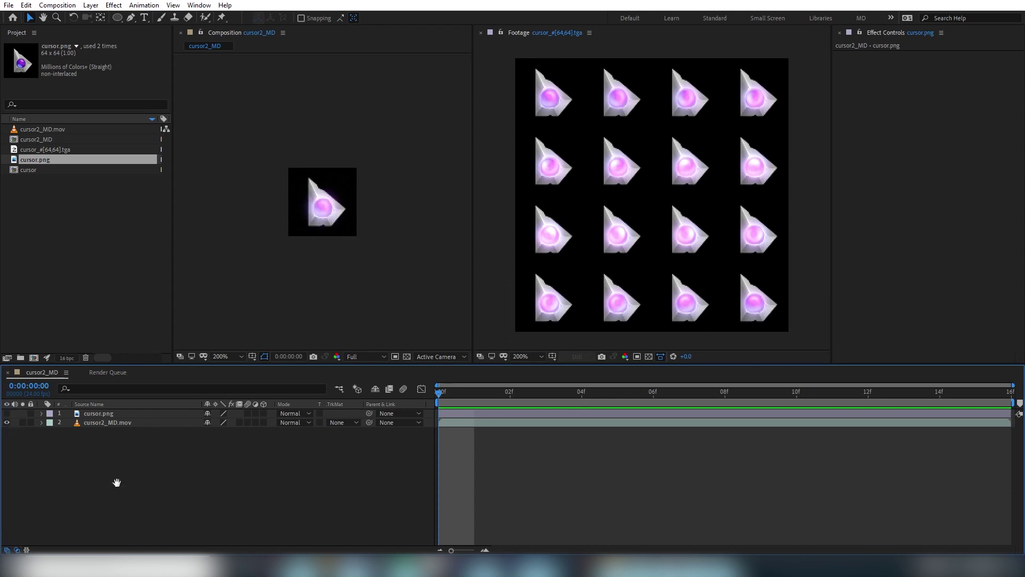
key("space")
key("space")
left_click(32, 224)
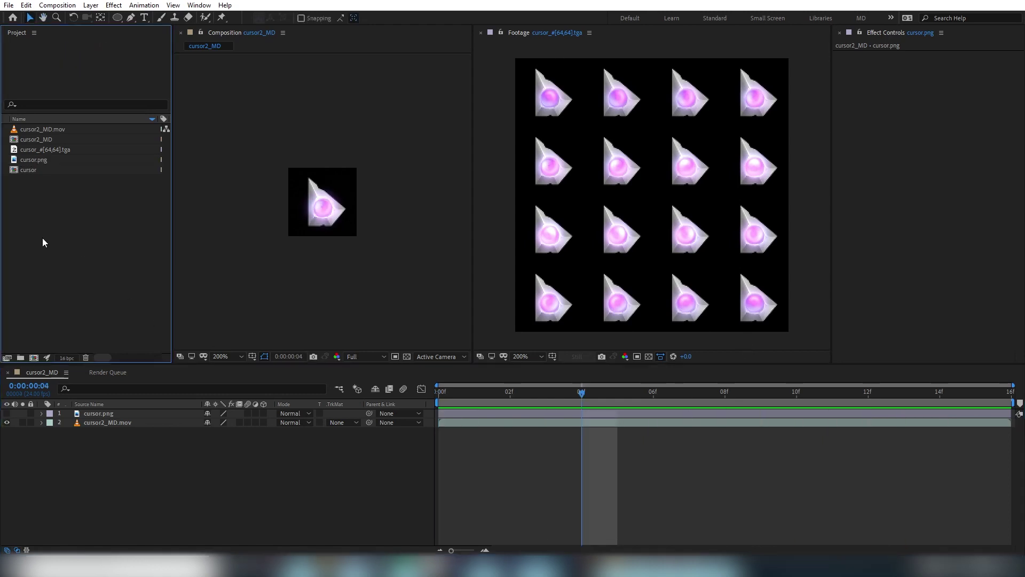
key("ctrl+a")
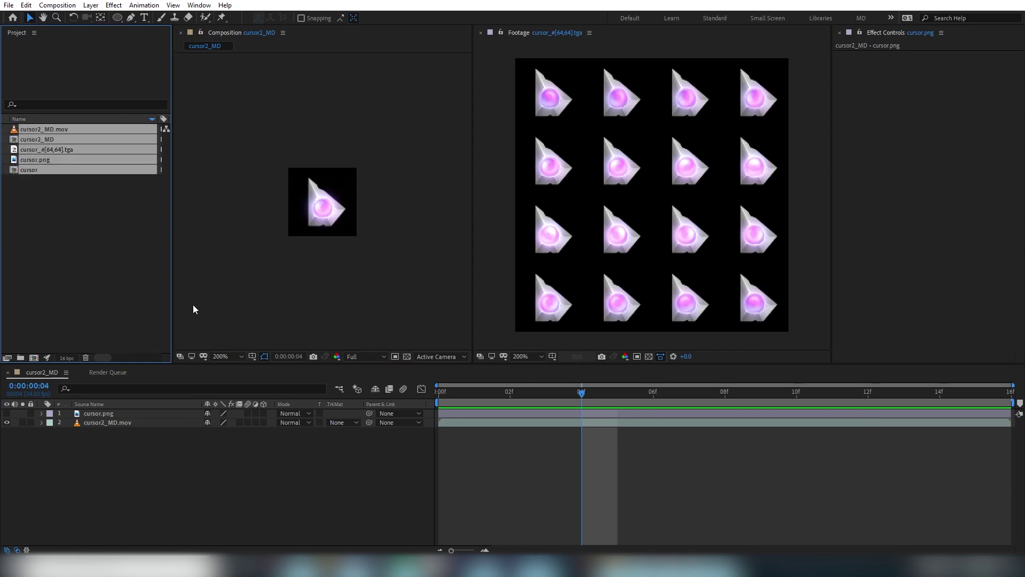
Delete all project items and save the project as SummoningCursorProject.aep.
key("Delete")
left_click(567, 289)
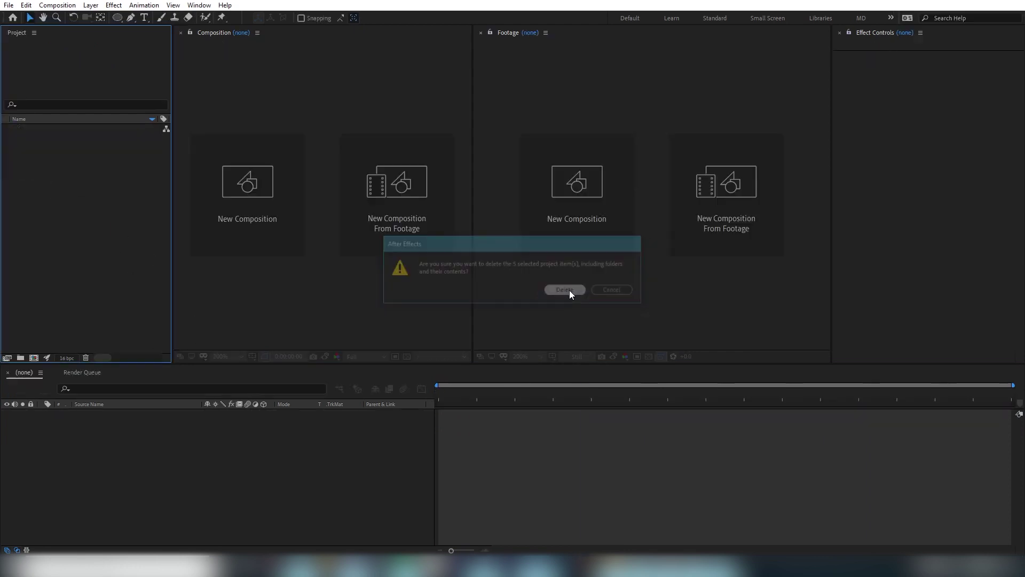
left_click(9, 6)
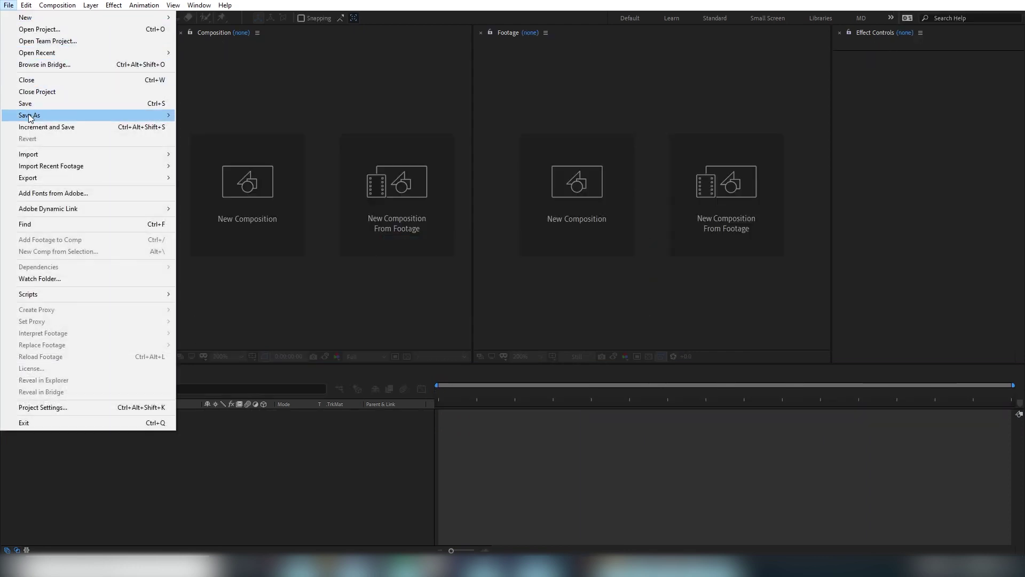
mouse_move(29, 116)
left_click(282, 114)
type("SummoningCursorProject")
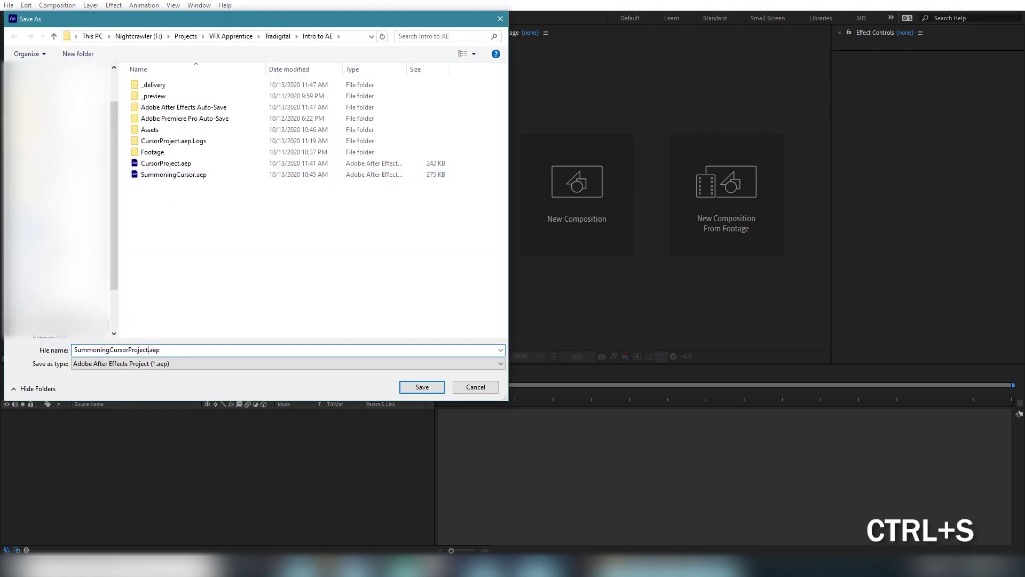
key("Return")
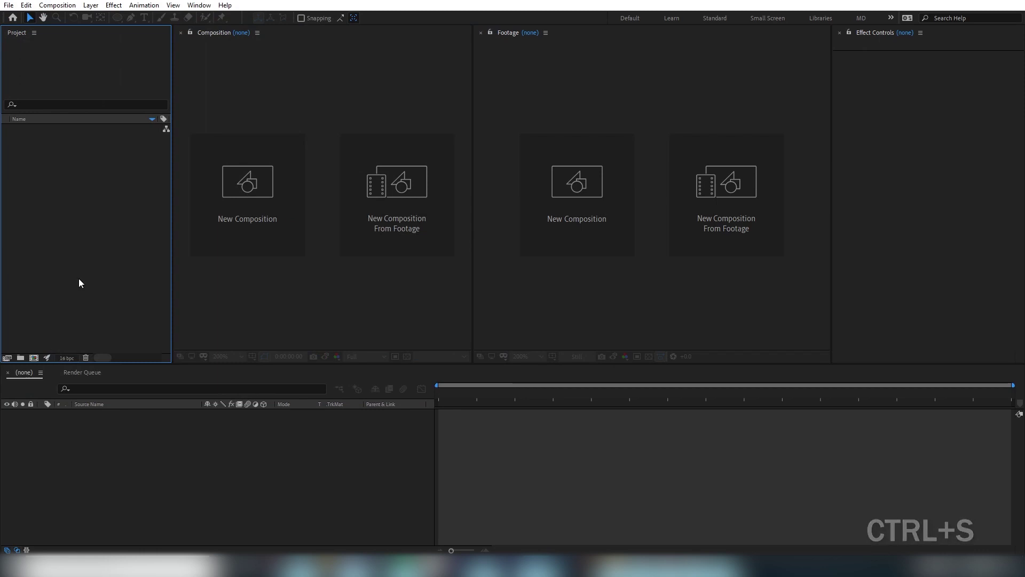
Import cursor.png into the project as footage.
left_click(9, 6)
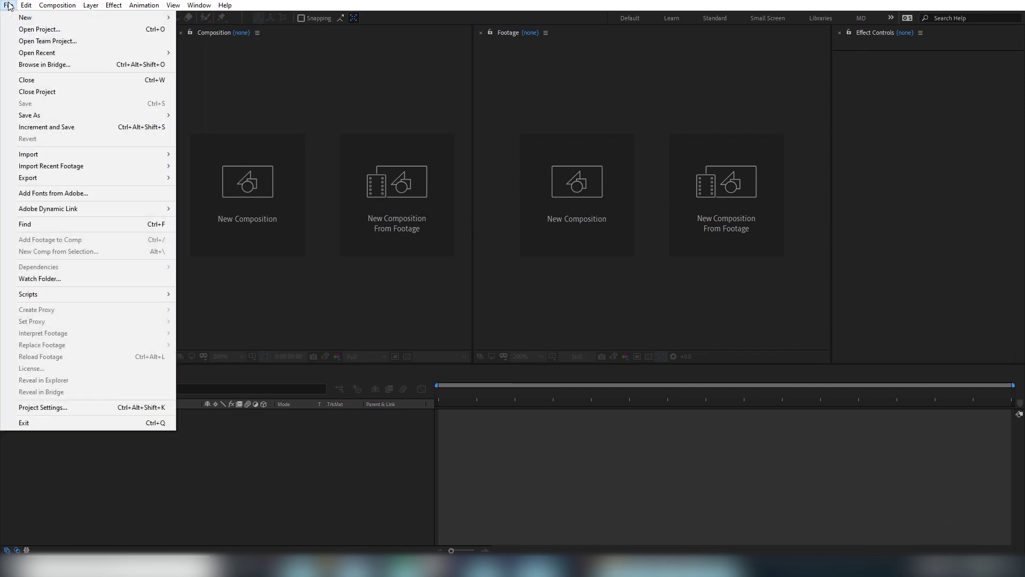
mouse_move(25, 155)
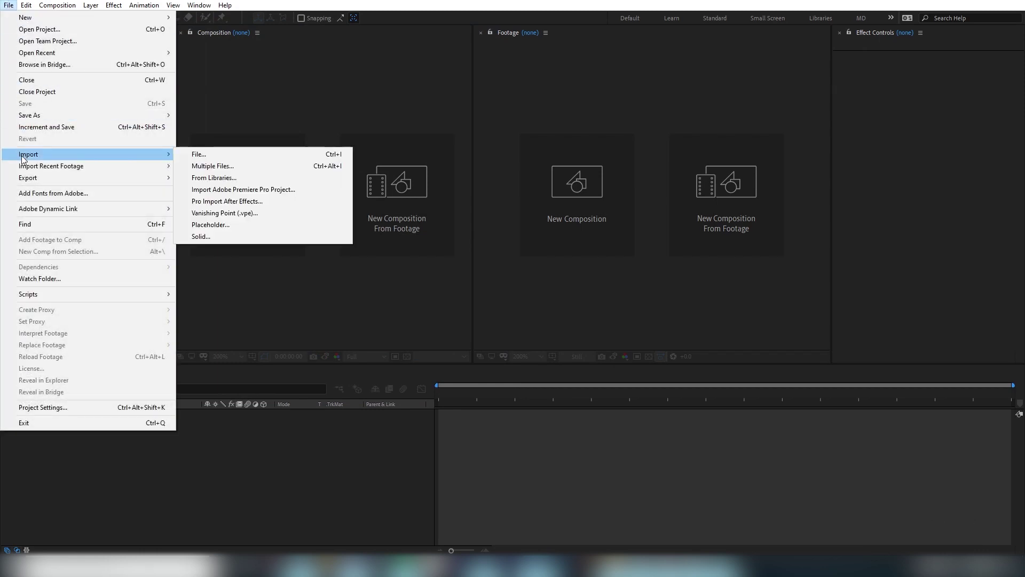
left_click(306, 156)
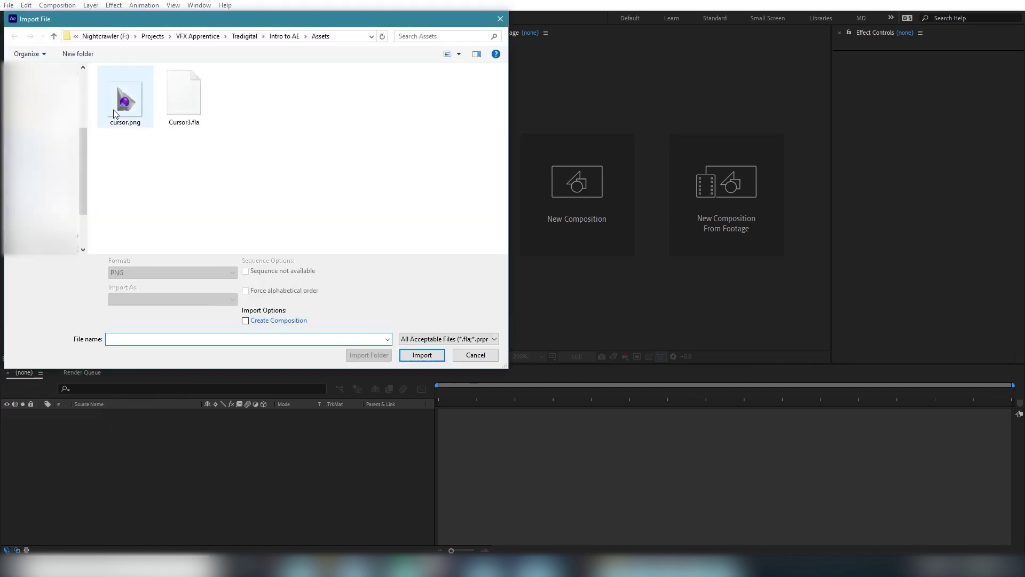
left_click(120, 110)
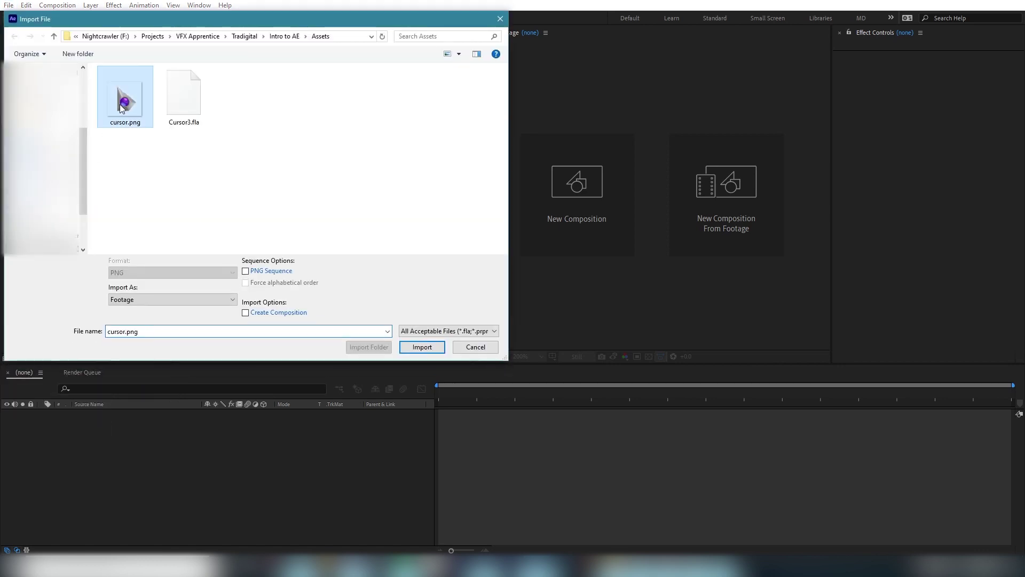
left_click(421, 347)
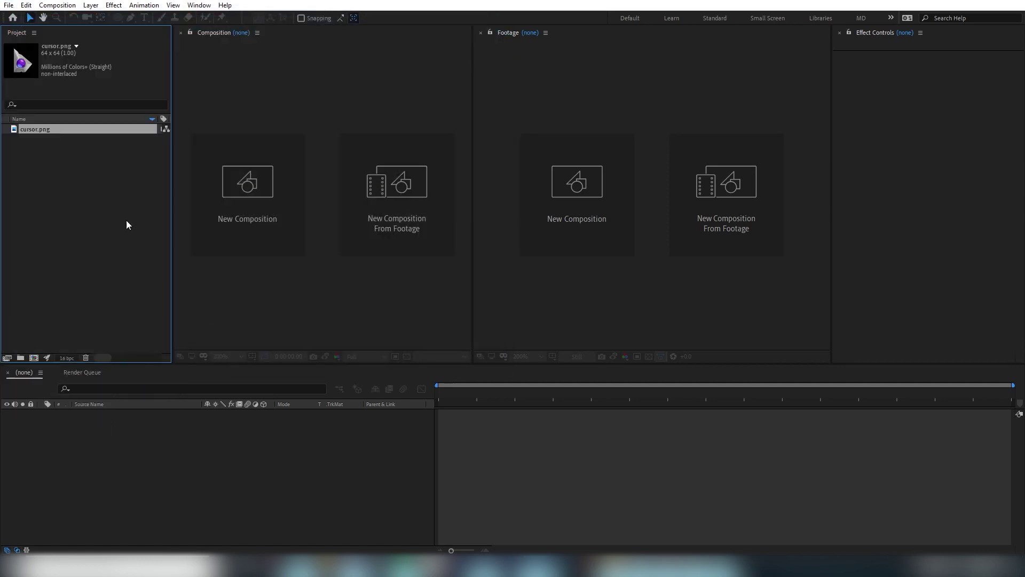
Create a 64×64, 10-second, 30 fps composition named cursor from the cursor.png footage.
left_click(38, 130)
key("ctrl+n")
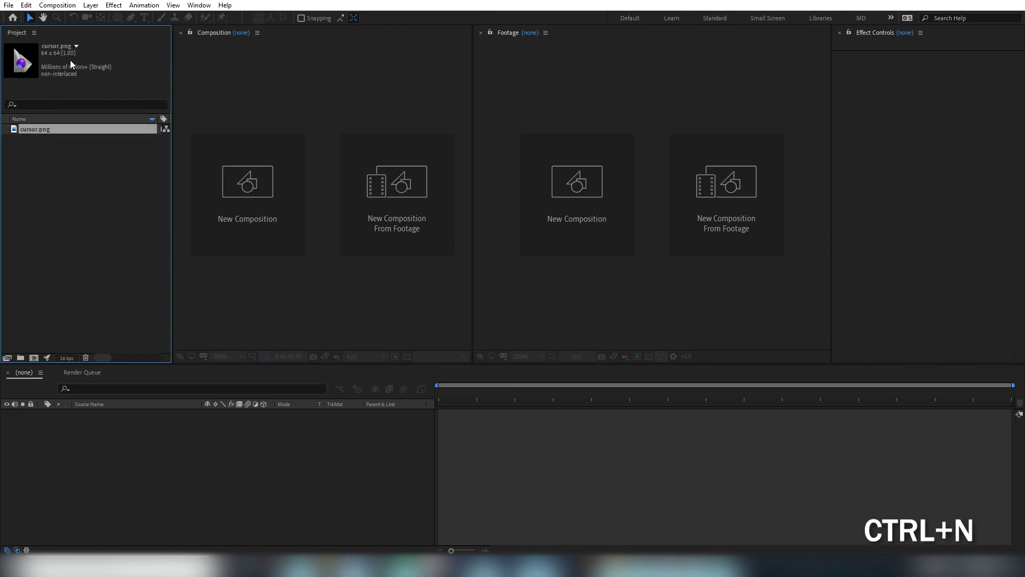
left_click(57, 5)
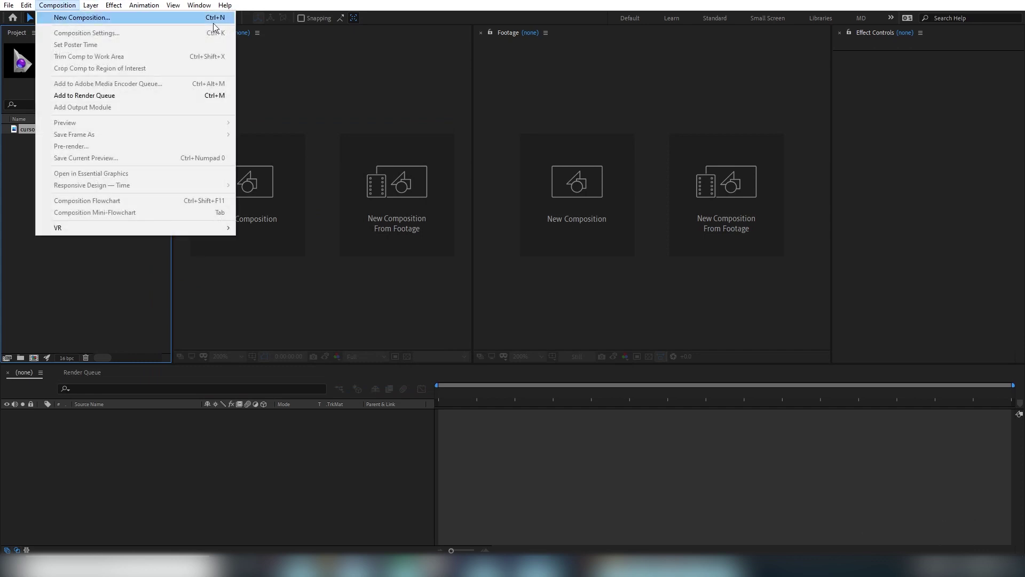
key("Escape")
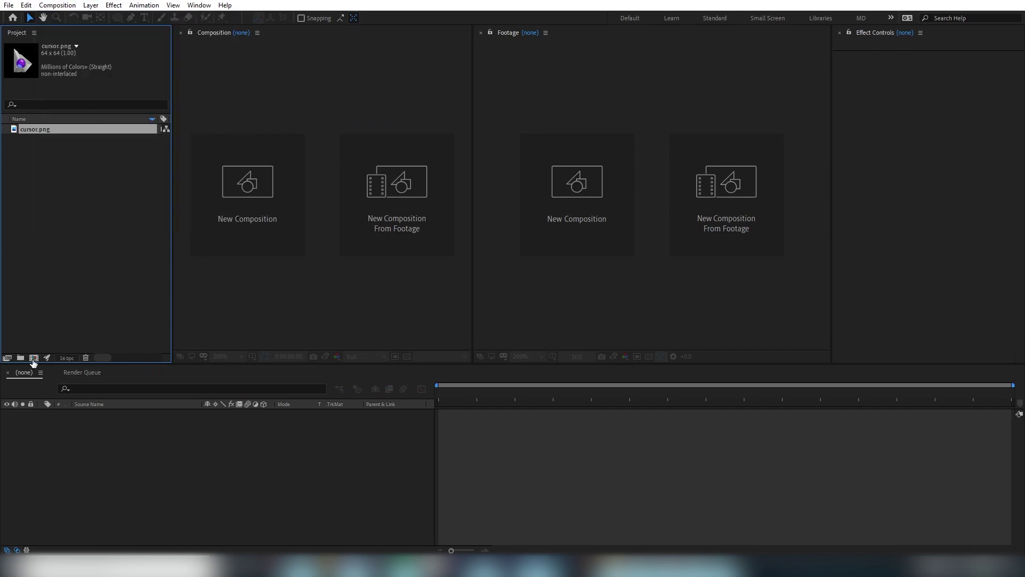
left_click(34, 357)
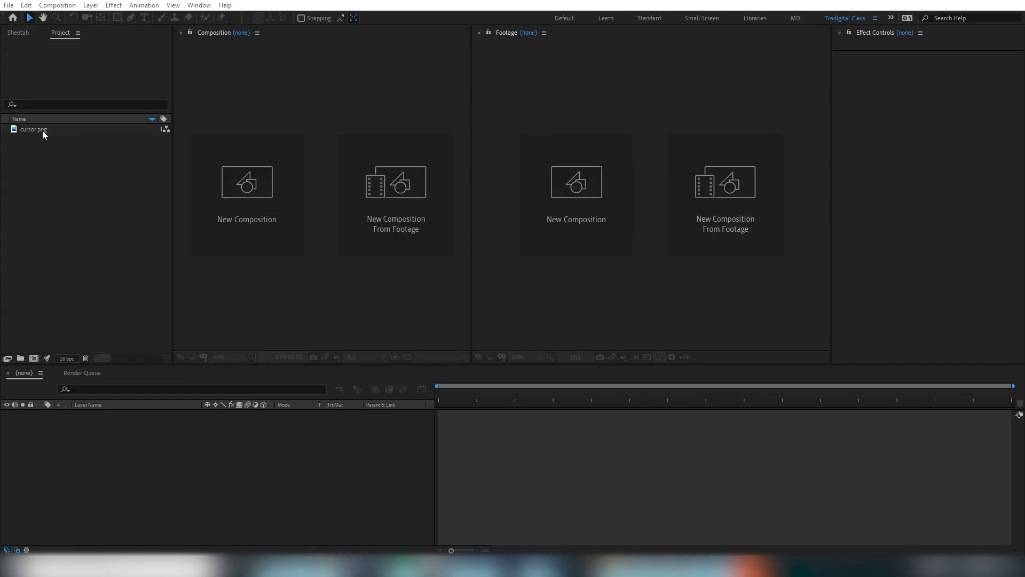
left_click_drag(42, 130, 35, 359)
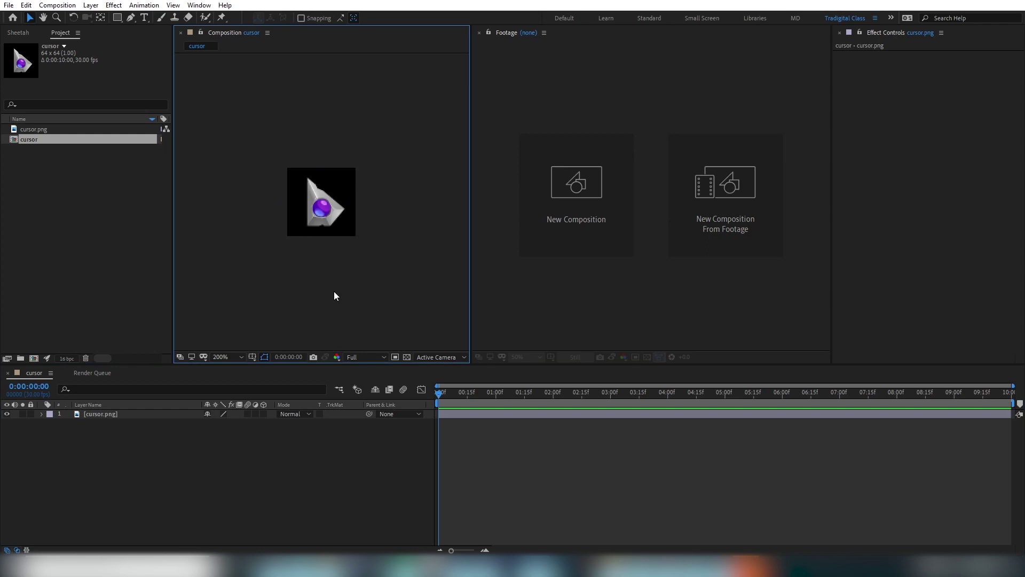
Change the cursor composition's duration to 0:16 and frame rate to 24 fps.
key("ctrl+k")
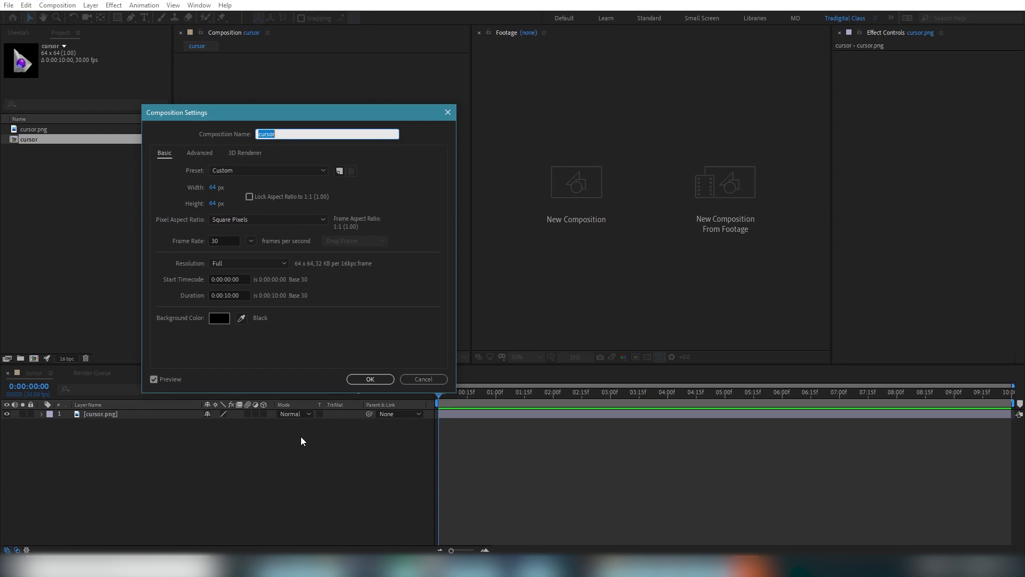
left_click(267, 134)
double_click(267, 134)
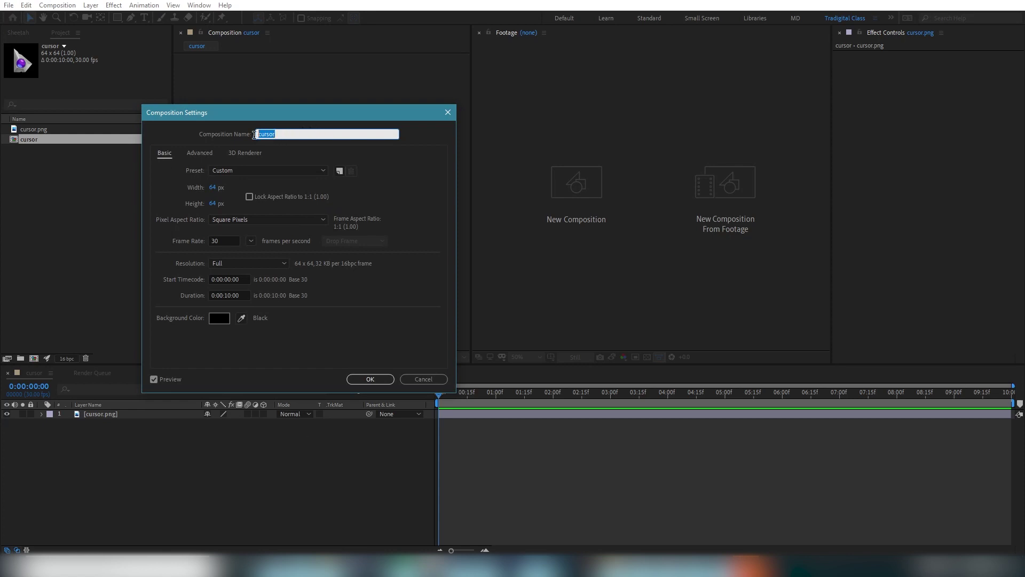
left_click(291, 134)
left_click(230, 295)
type("0:16")
left_click(251, 241)
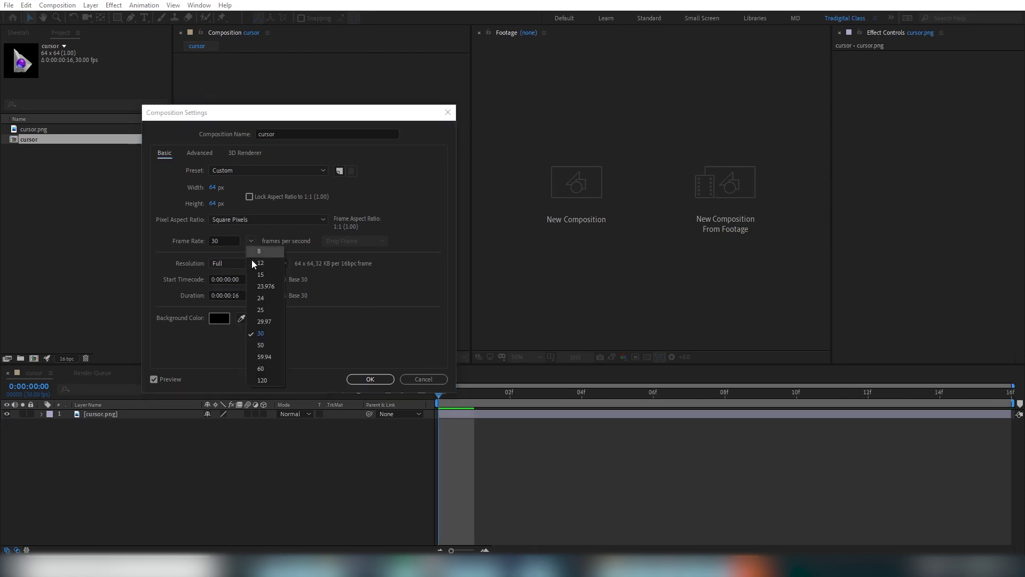
left_click(264, 300)
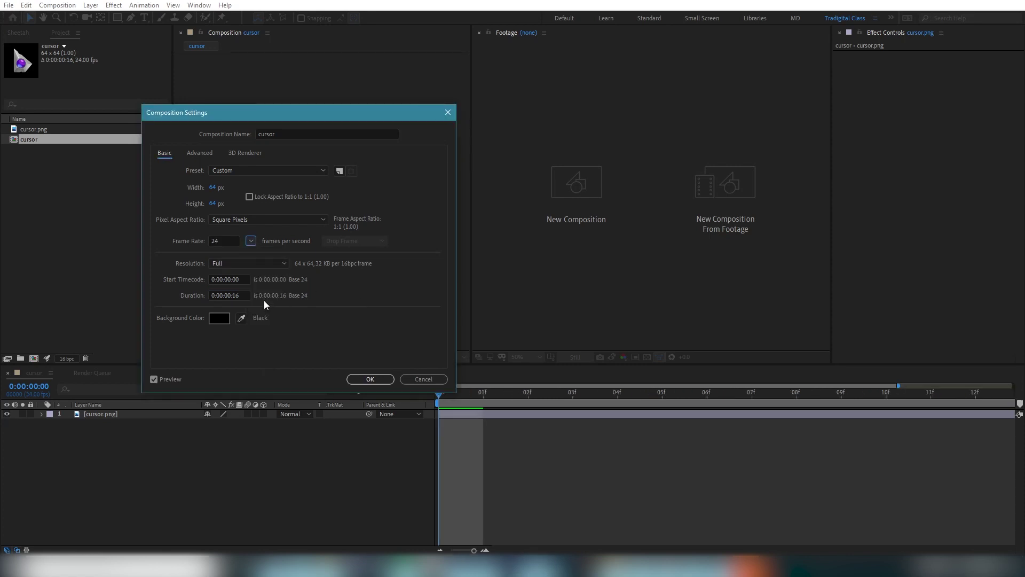
left_click(370, 379)
Duplicate the cursor.png layer and pre-compose the top copy into a new composition named gem.
left_click(102, 415)
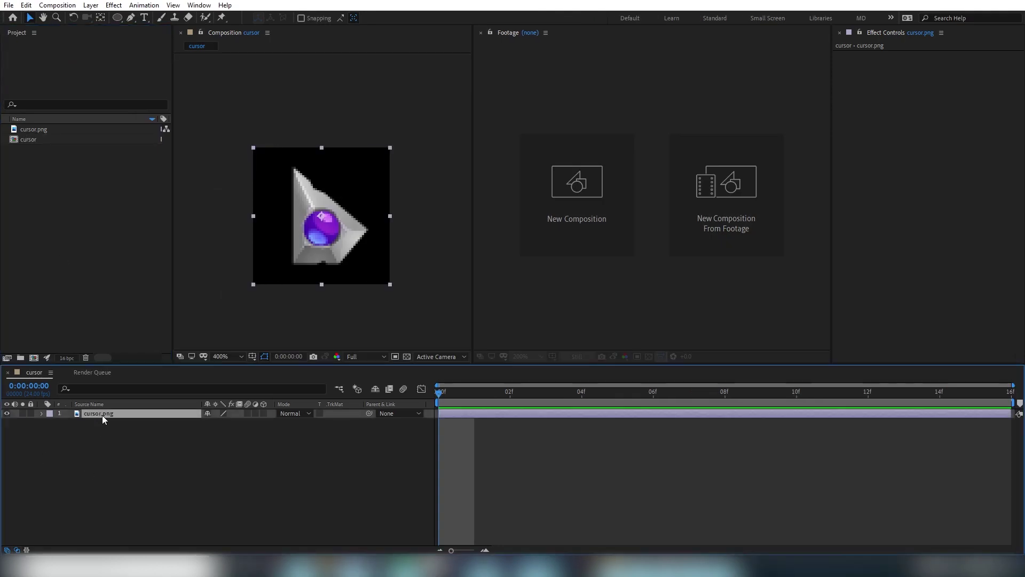
key("ctrl+d")
left_click(97, 447)
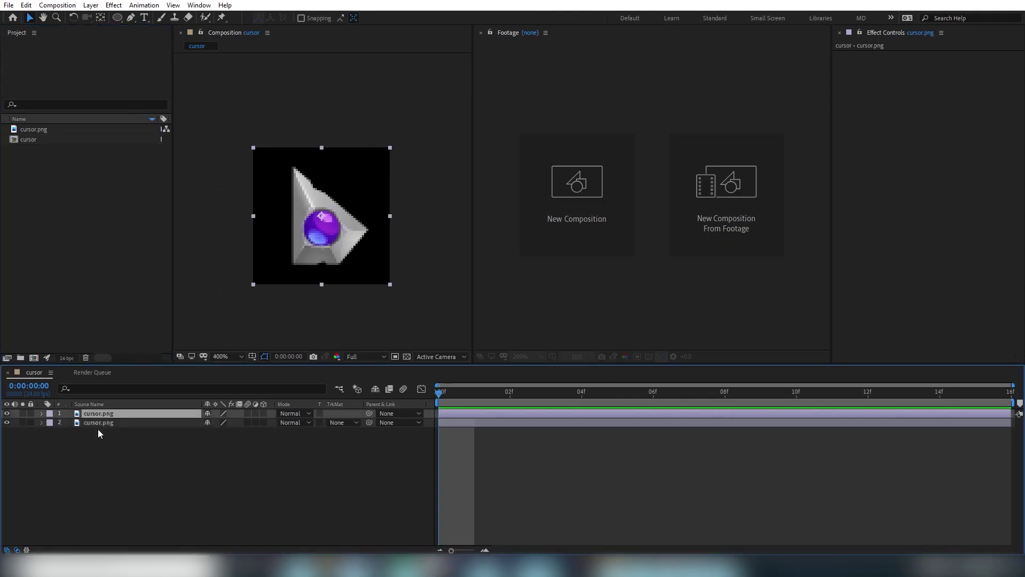
left_click(98, 413)
right_click(98, 413)
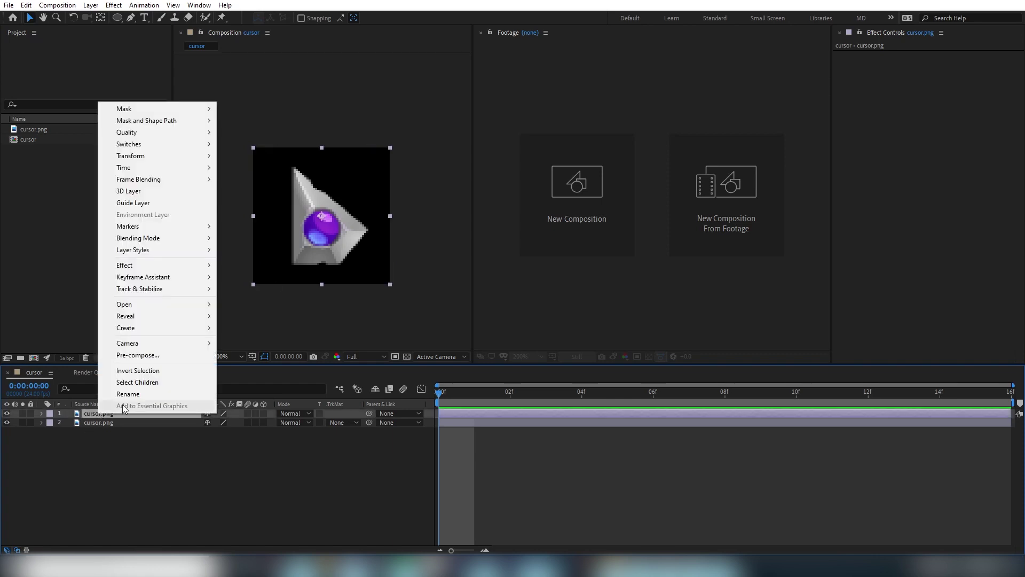
left_click(138, 355)
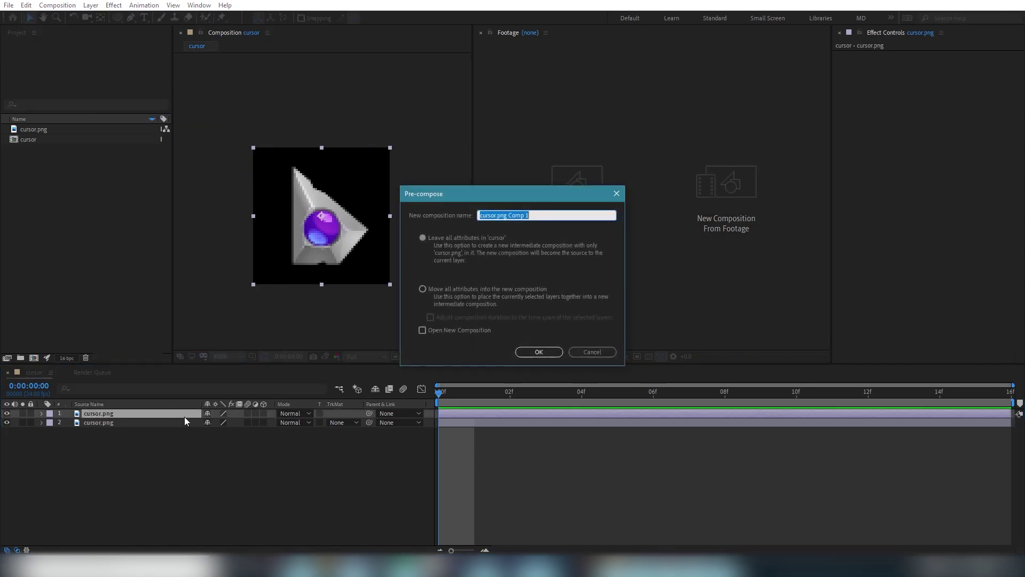
type("gem")
left_click(539, 351)
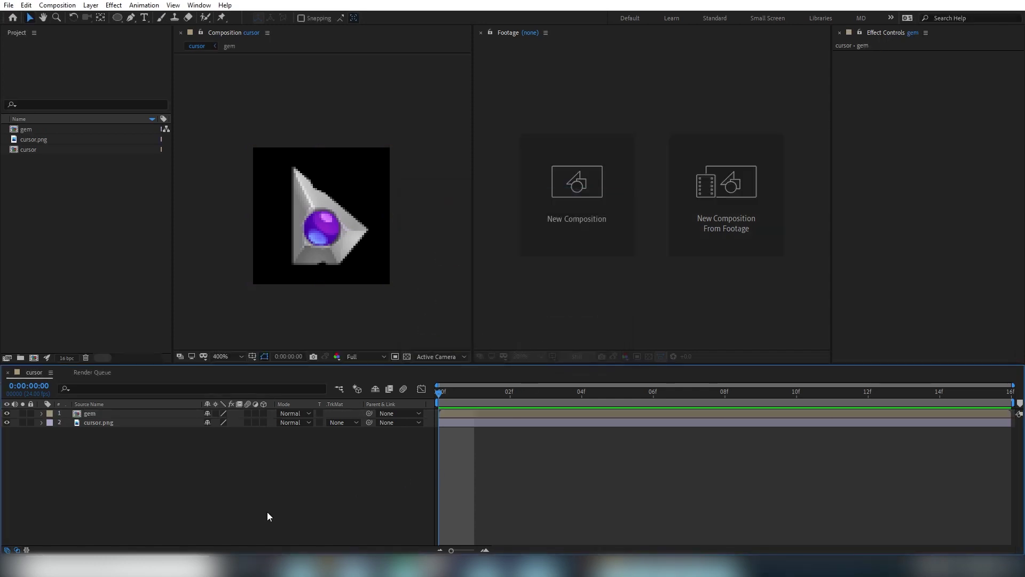
Open the gem precomposition and zoom in on the purple gem.
double_click(95, 415)
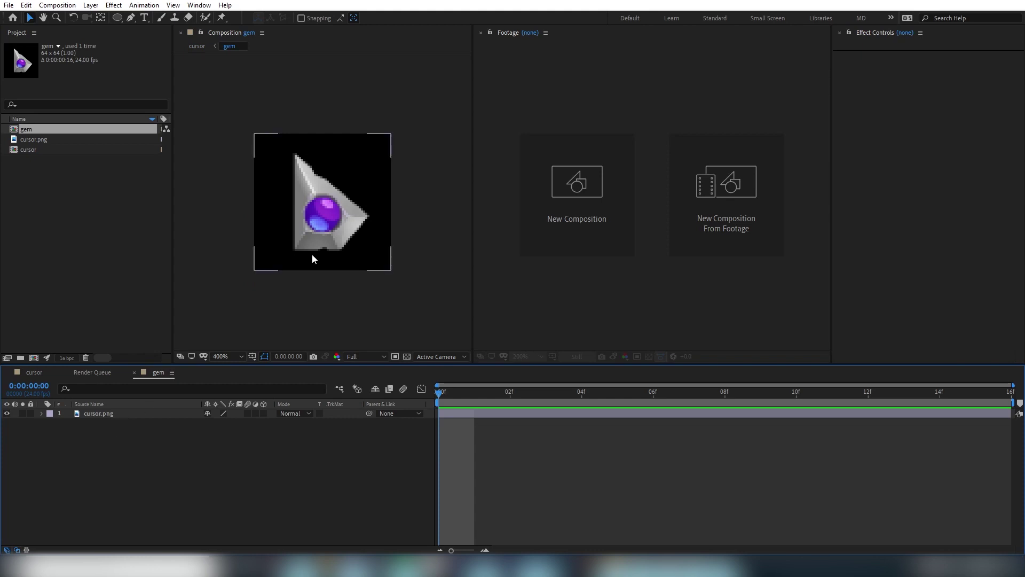
scroll(314, 255, "up", 1)
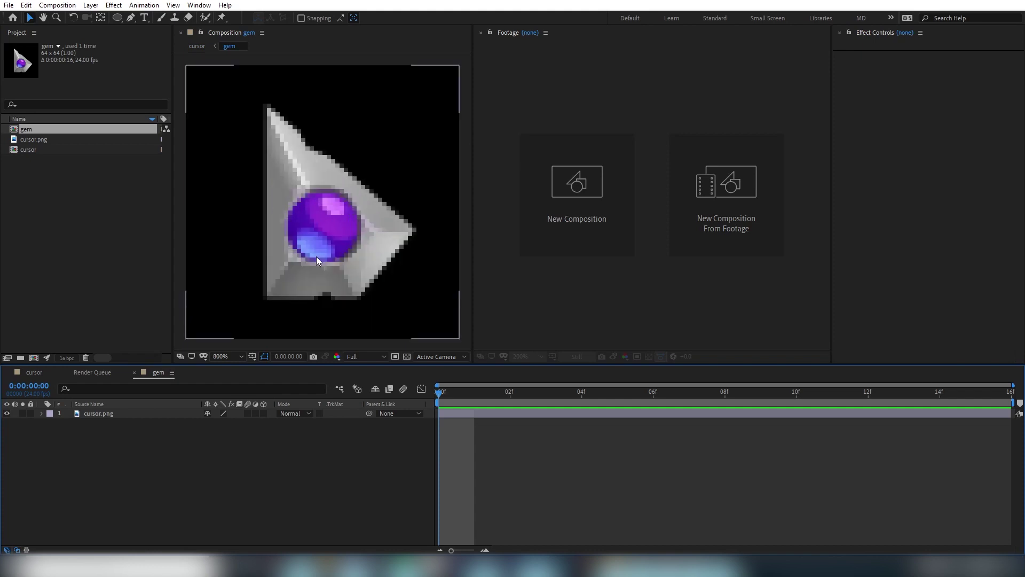
key("h")
mouse_move(323, 248)
left_mouse_down()
mouse_move(333, 247)
mouse_move(321, 248)
left_mouse_up()
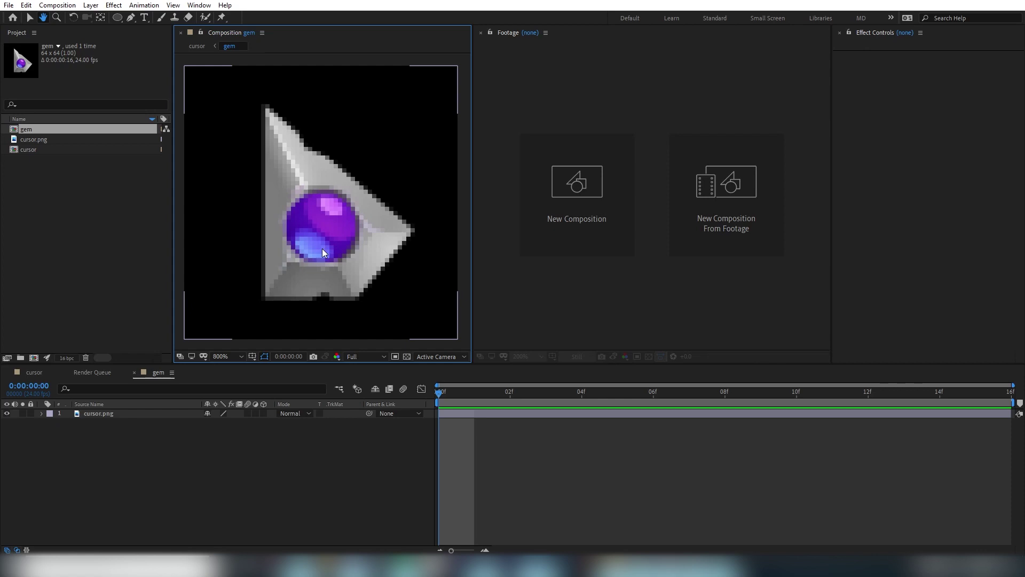
Select cursor.png and trace a freeform pen mask around the gem, then undo it.
key("v")
left_click(115, 415)
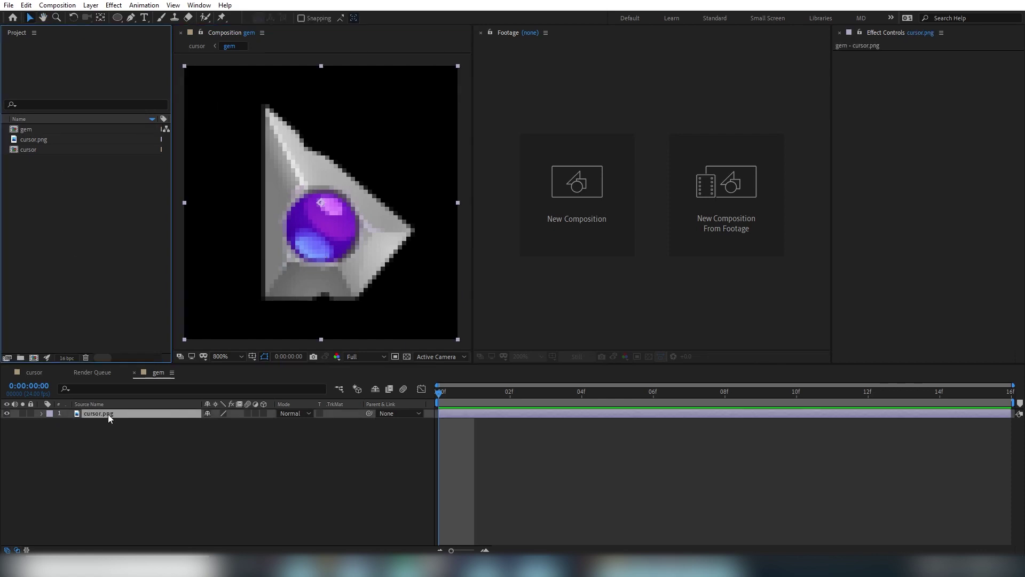
right_click(113, 413)
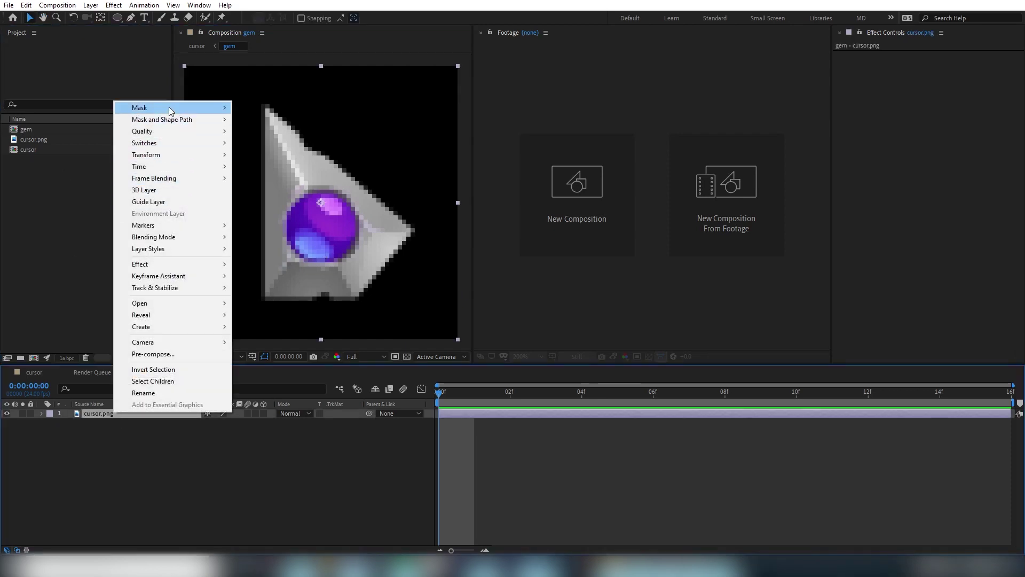
mouse_move(169, 109)
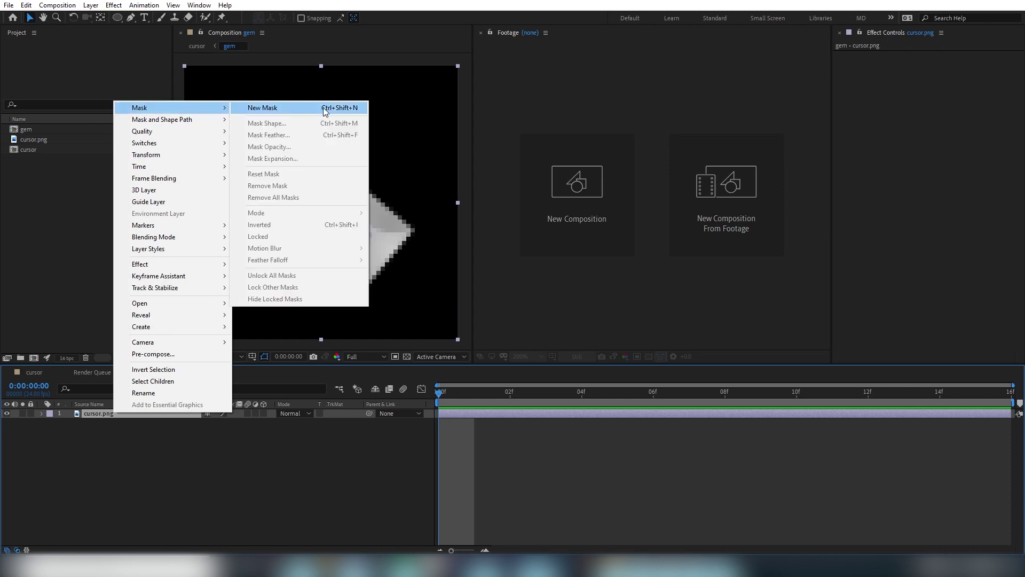
left_click(49, 153)
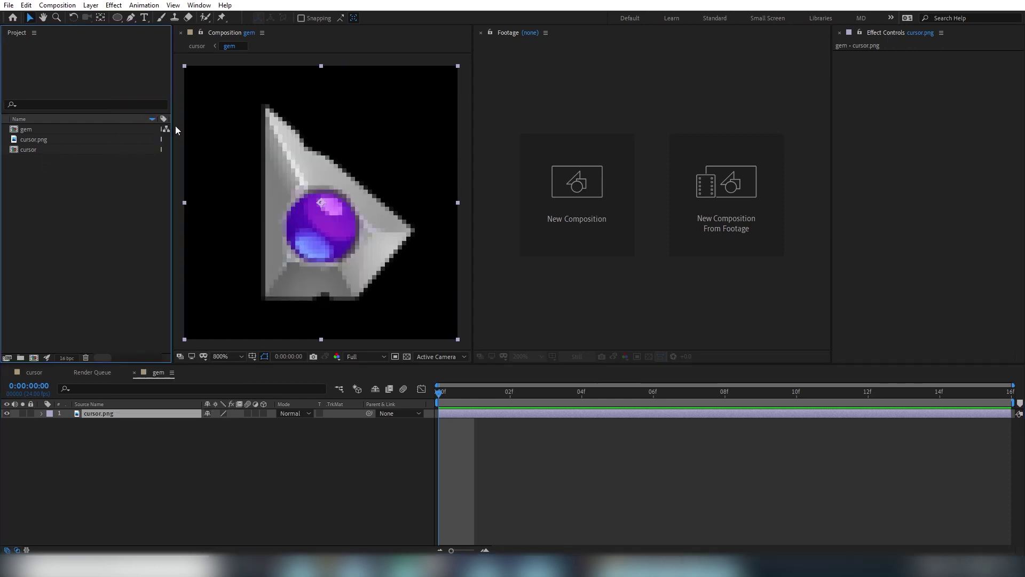
left_click(130, 18)
left_click(339, 137)
left_click(259, 159)
left_click(247, 267)
left_click(361, 277)
left_click(371, 117)
left_click(339, 138)
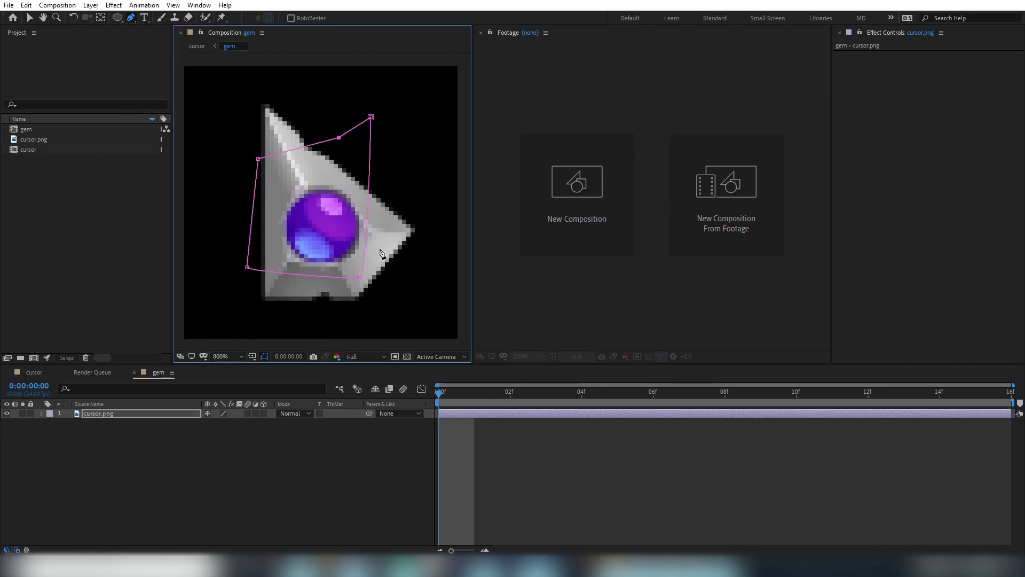
key("ctrl+z")
Draw an elliptical mask over the purple gem, then move and enlarge it to cover the gem.
left_click(117, 18)
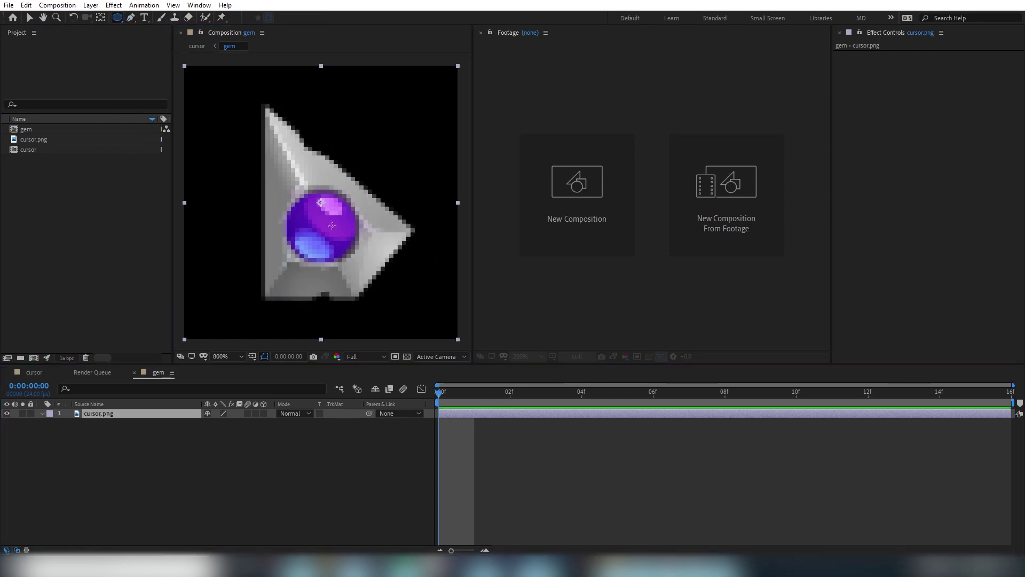
mouse_move(278, 170)
left_mouse_down()
mouse_move(342, 234)
mouse_move(321, 283)
mouse_move(314, 244)
left_mouse_up()
key("v")
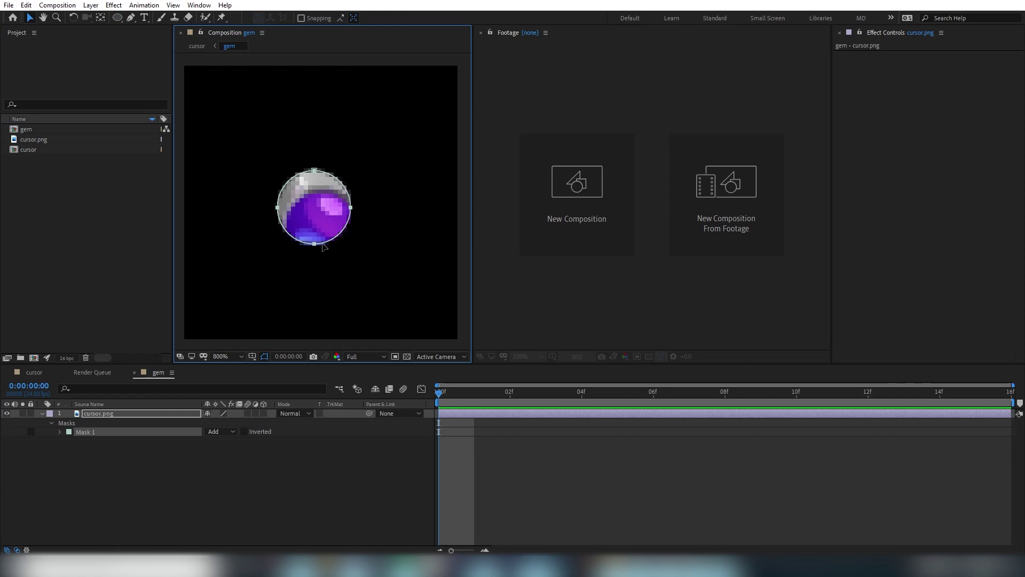
left_click_drag(328, 223, 323, 263)
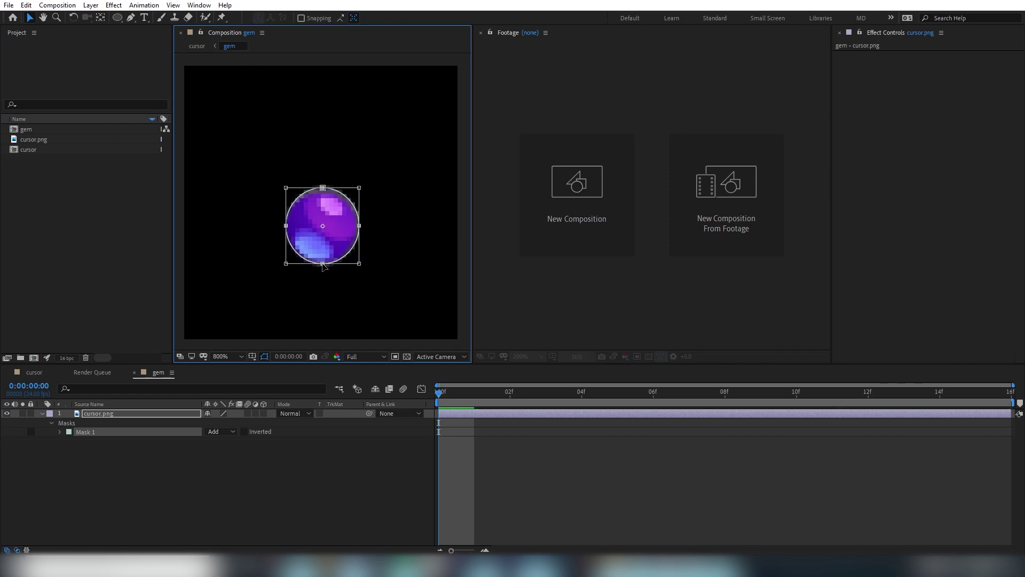
left_click_drag(359, 225, 362, 225)
left_click_drag(286, 226, 284, 227)
left_click(252, 504)
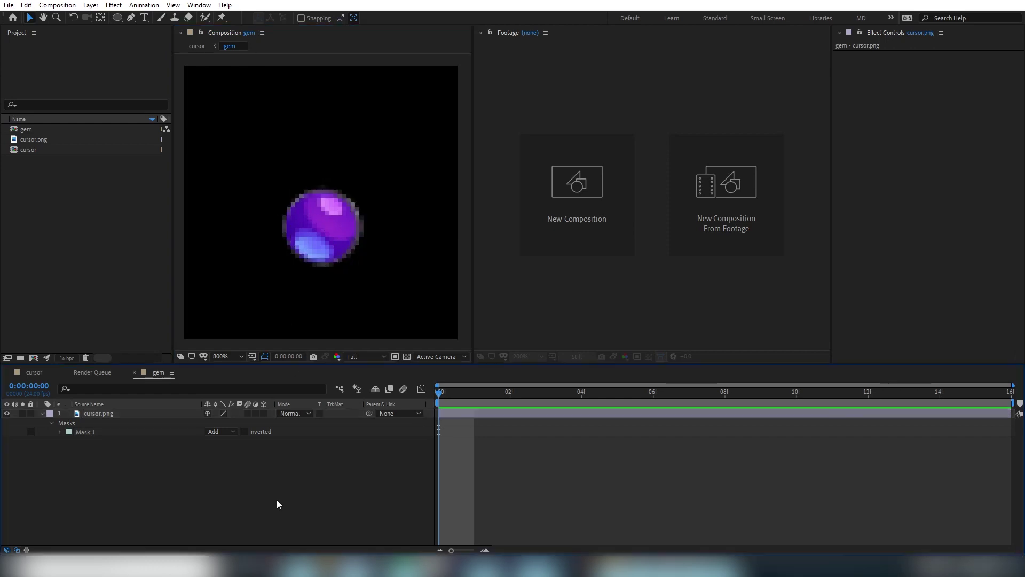
left_click(143, 414)
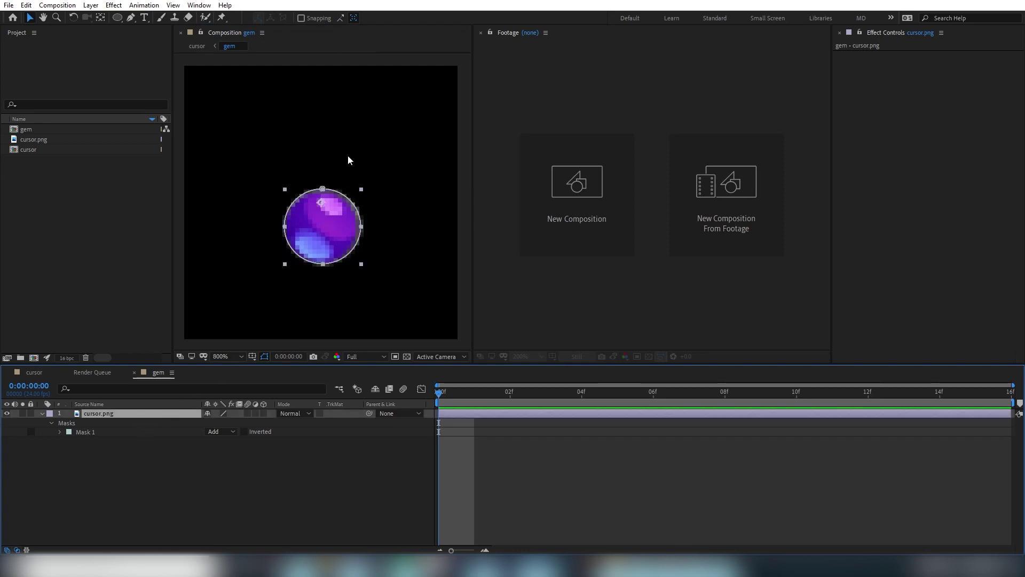
scroll(326, 234, "up", 1)
left_click(343, 291)
left_click(340, 299)
Switch Mask 1's mode to Subtract, then set it back to Add.
left_click(185, 413)
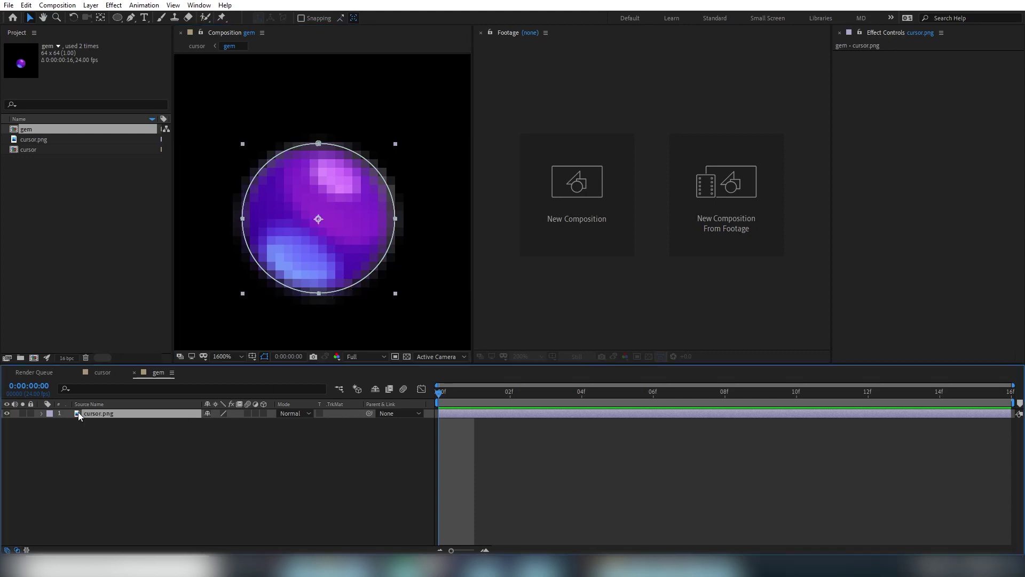
left_click(42, 414)
left_click(49, 423)
left_click(60, 432)
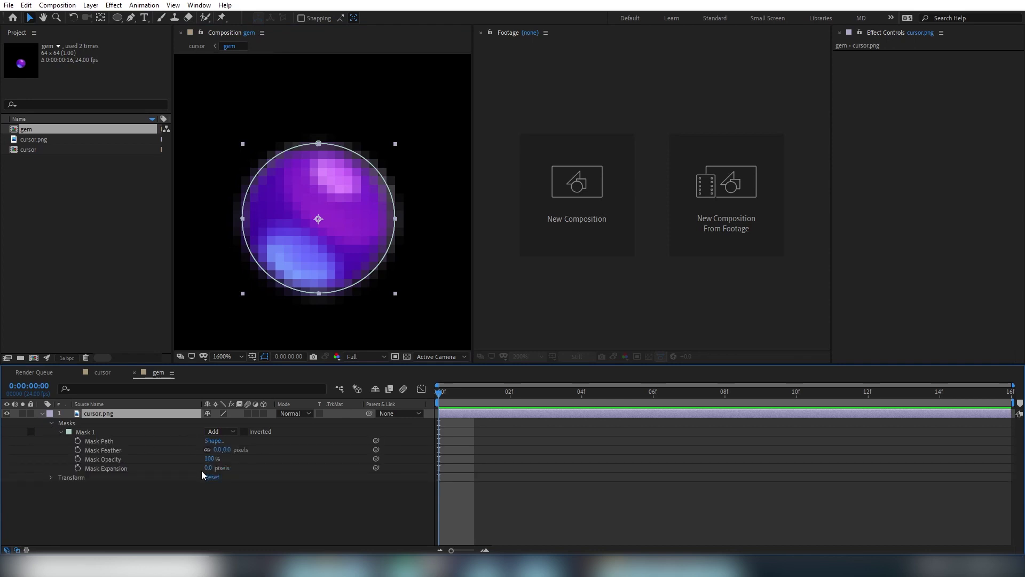
left_click(220, 431)
left_click(256, 466)
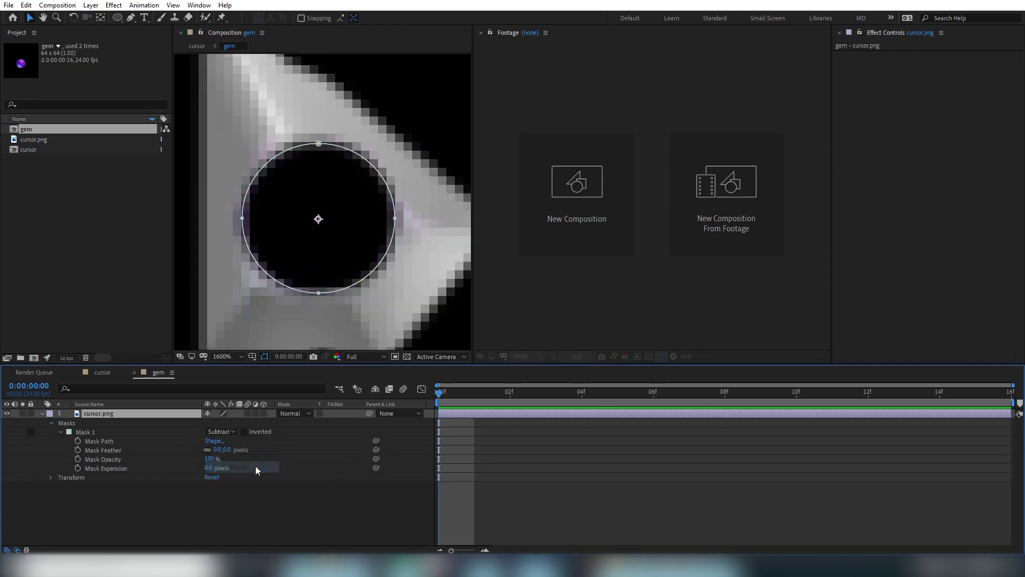
scroll(338, 271, "down", 1)
key("m")
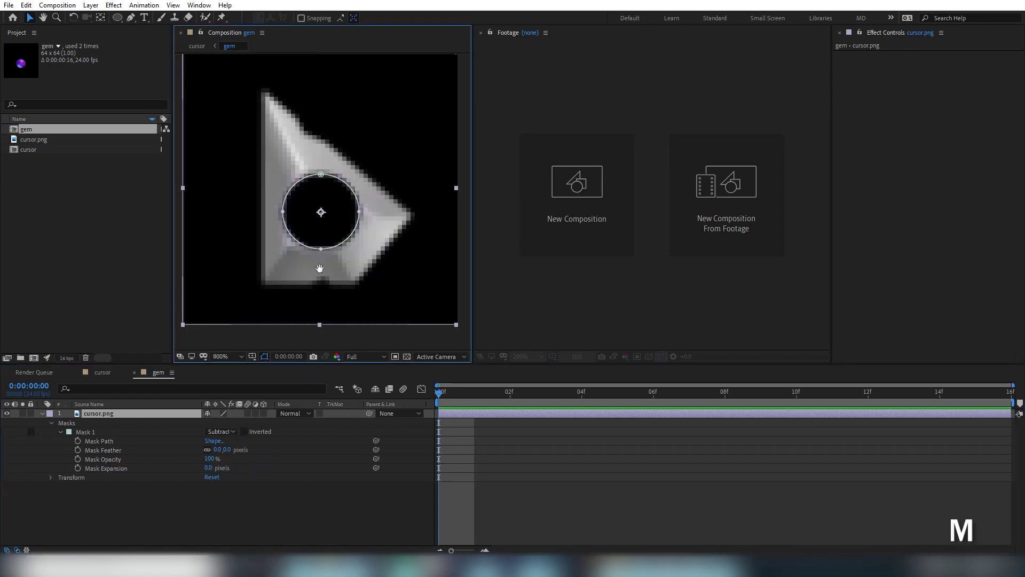
left_click(229, 431)
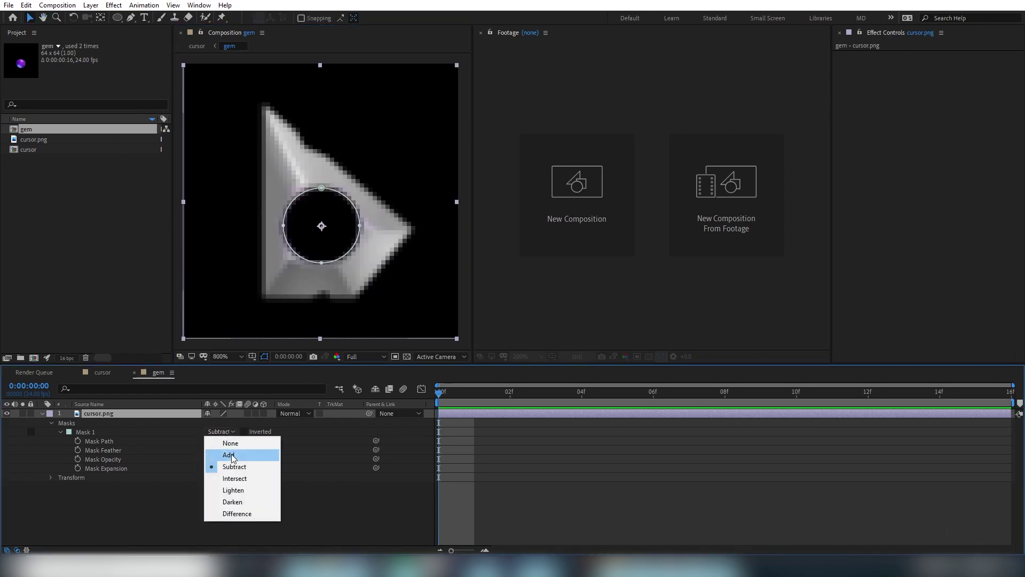
left_click(235, 453)
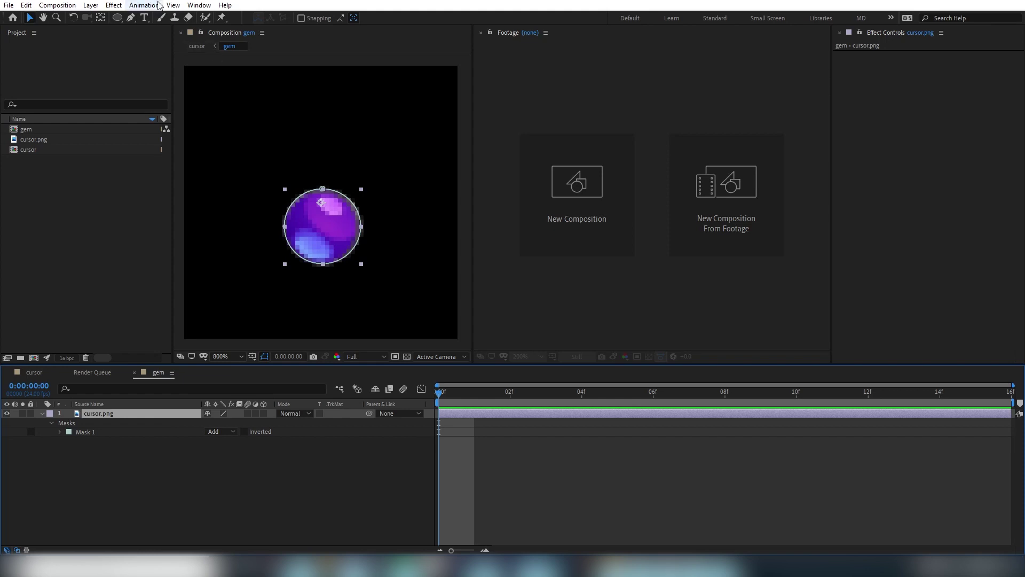
Show rulers around the gem composition.
left_click(173, 5)
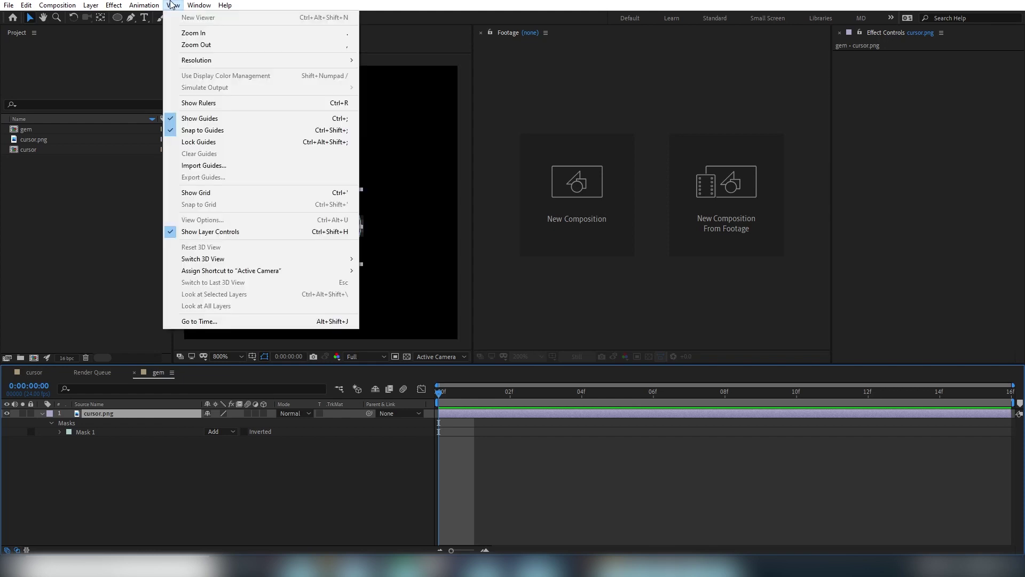
left_click(220, 104)
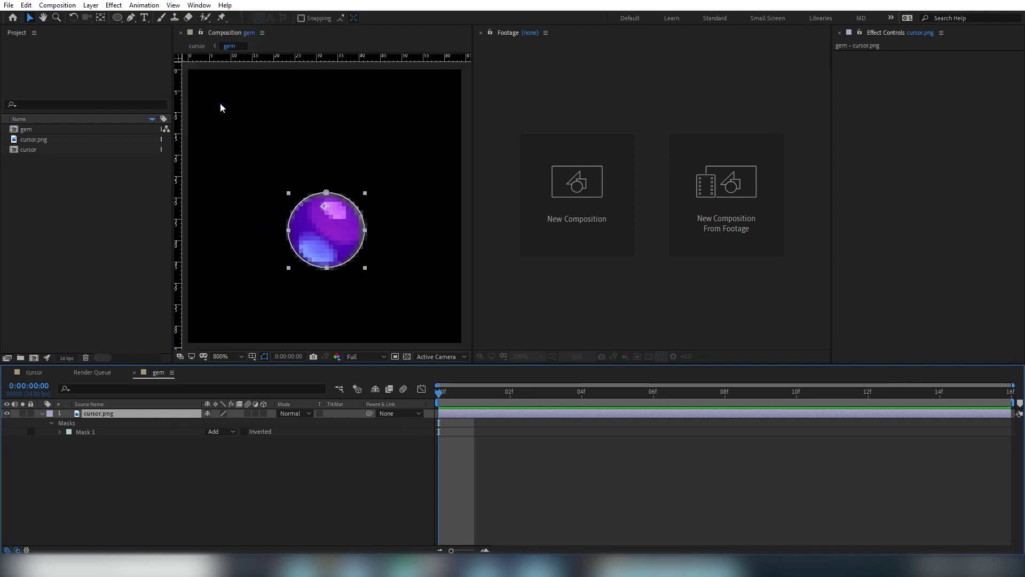
left_click(174, 6)
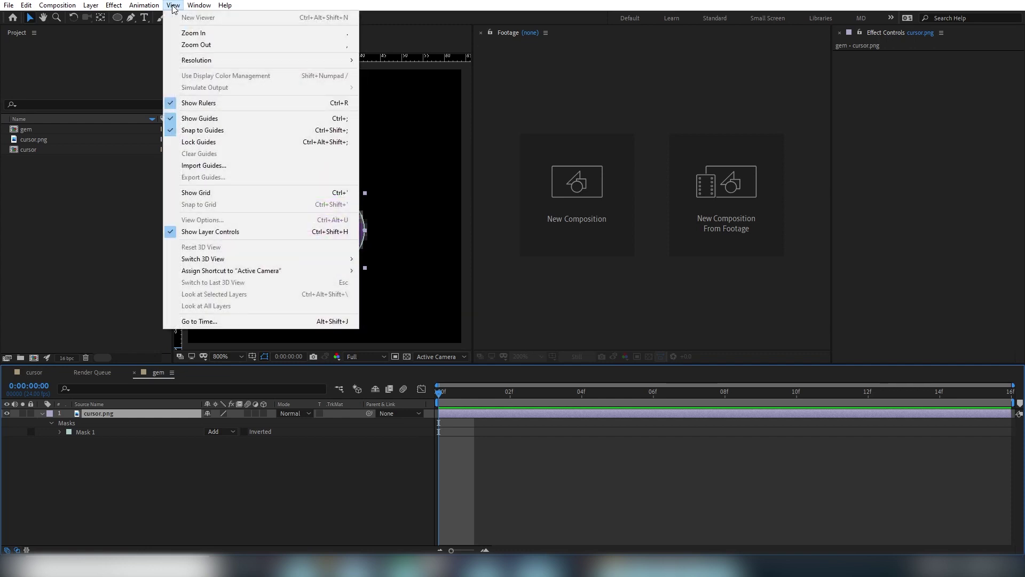
left_click(396, 212)
scroll(347, 272, "up", 2)
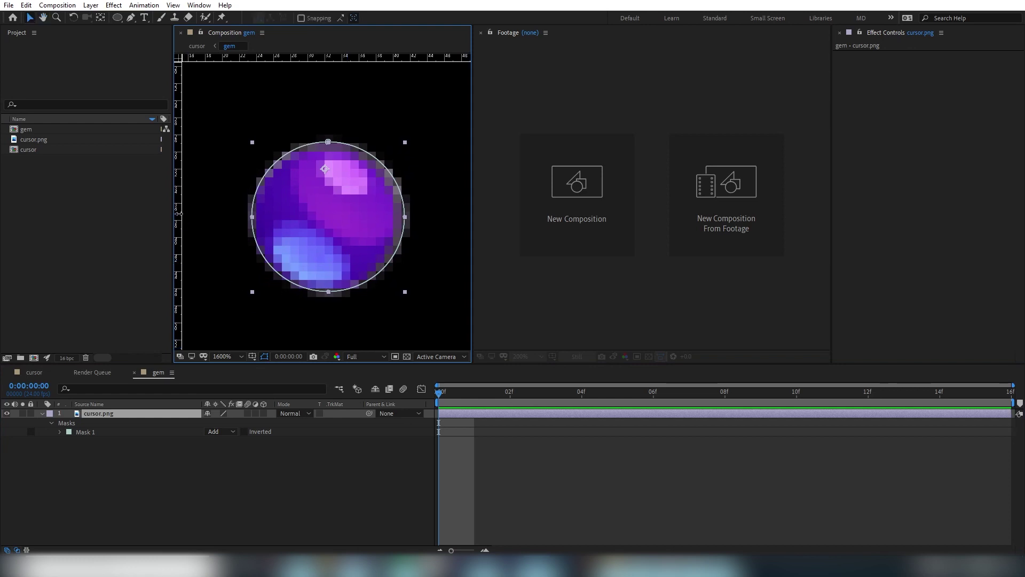
Drag vertical and horizontal guides through the gem's centre and nudge the gem down and left onto them.
left_click_drag(179, 217, 351, 243)
left_click_drag(379, 58, 428, 217)
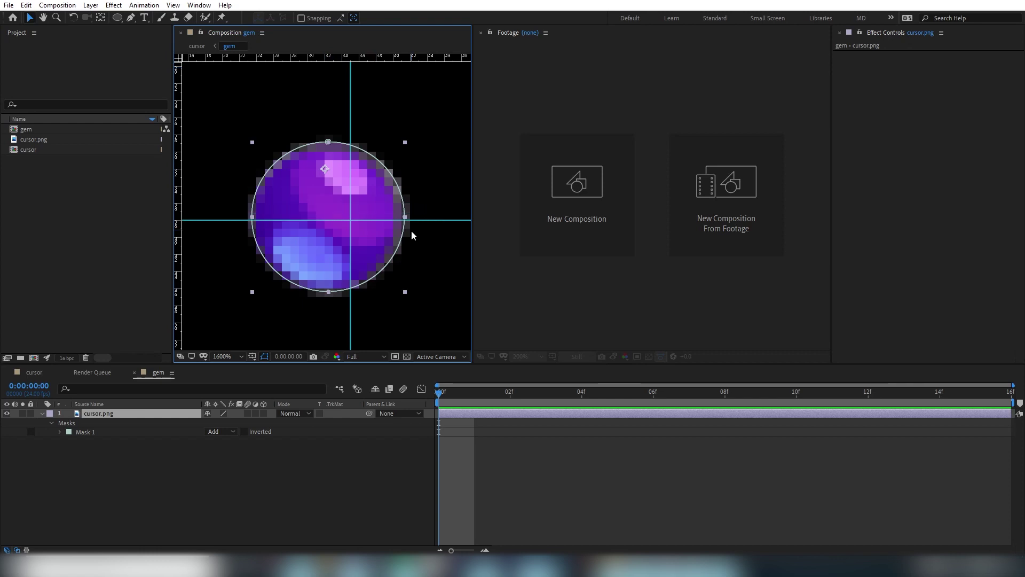
key("comma")
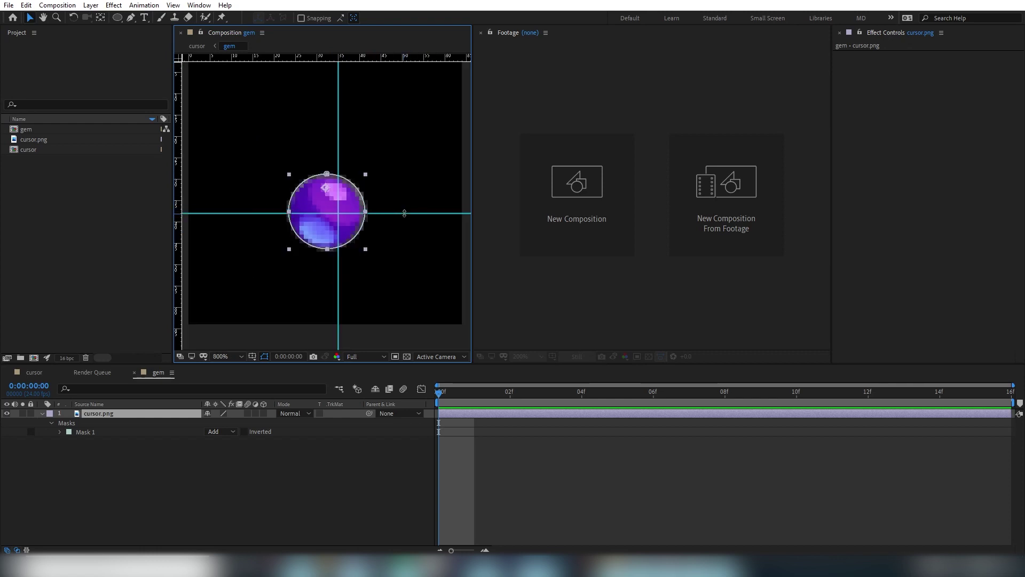
key("period")
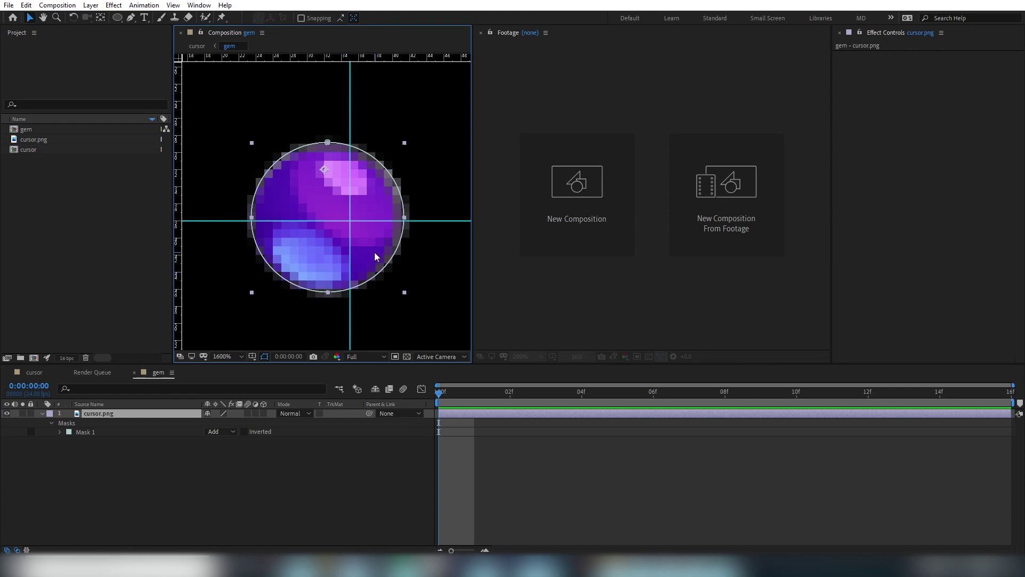
left_click_drag(350, 319, 326, 328)
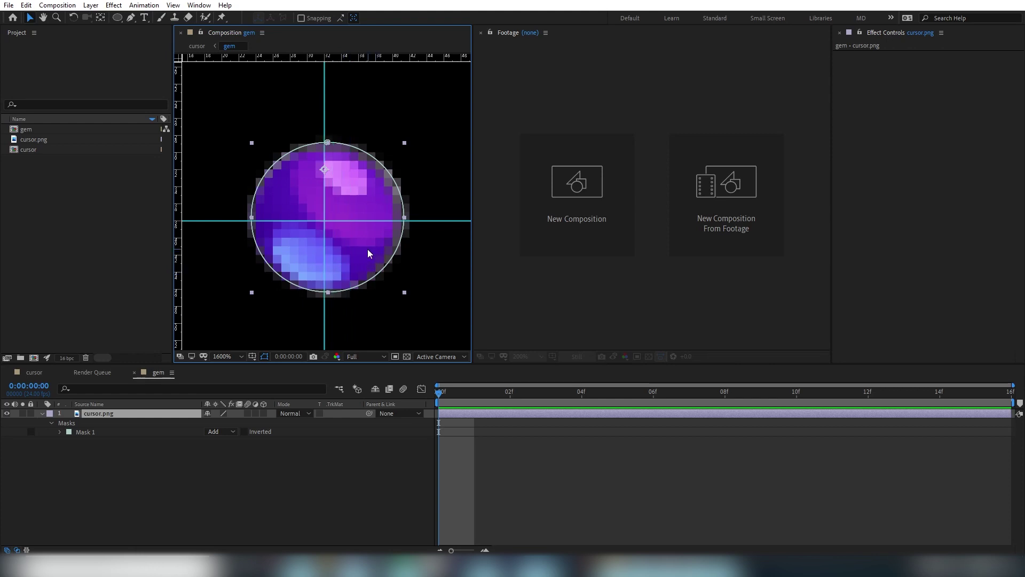
key("Down")
key("Down")
key("Down")
key("Down")
key("Down")
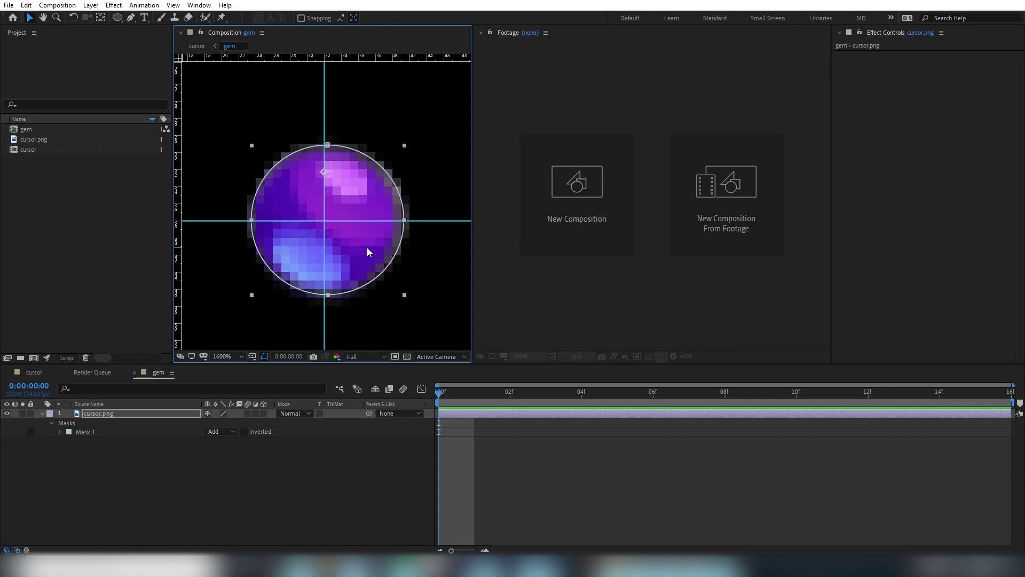
key("Left")
key("Left")
key("Left")
key("Left")
key("Left")
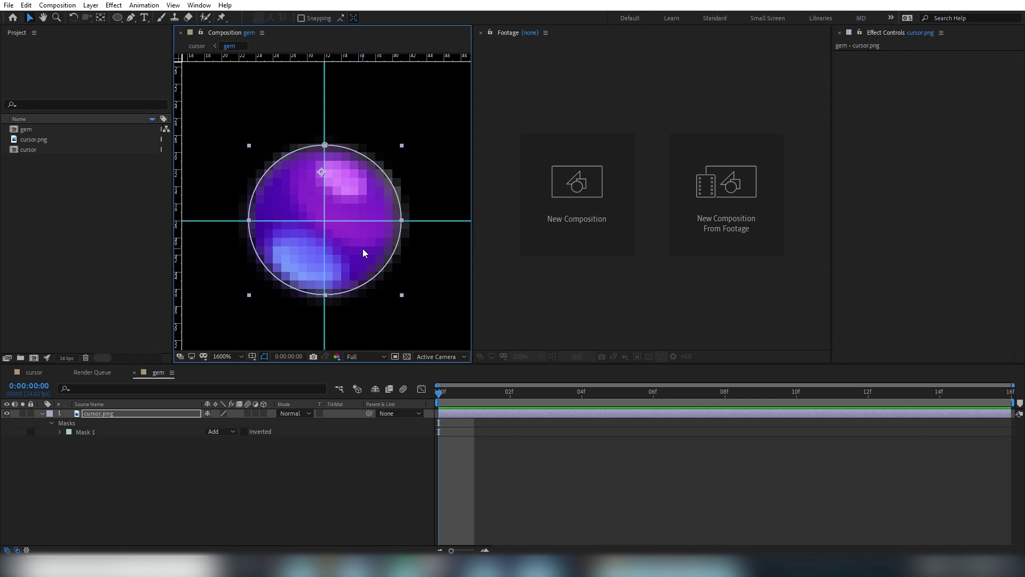
Nudge the gem one pixel left and move its anchor point to the gem's centre with Pan Behind.
key("Left")
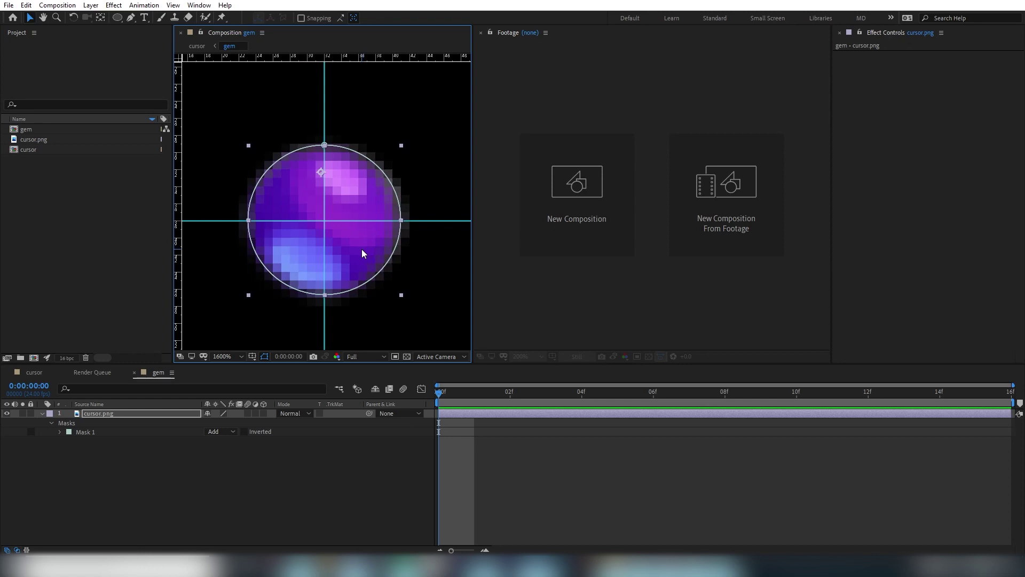
key("y")
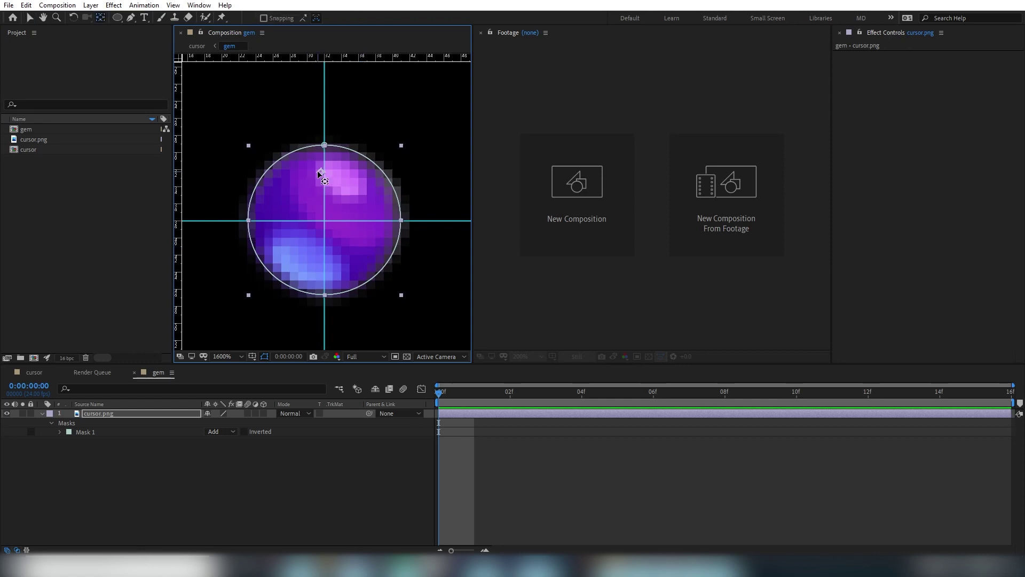
left_click_drag(318, 171, 318, 197)
key("v")
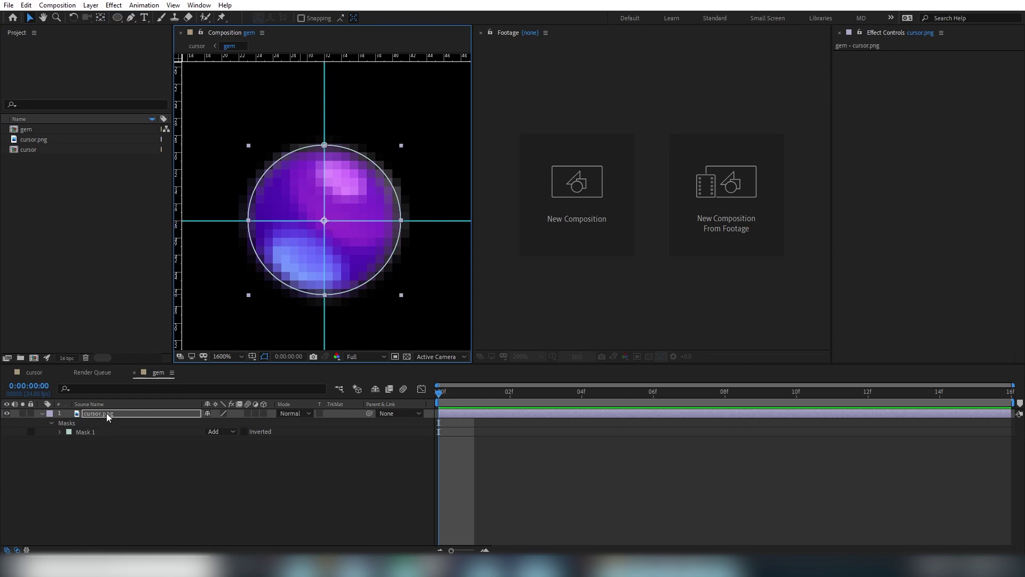
Deselect the layer and hide the rulers and guides.
left_click(206, 479)
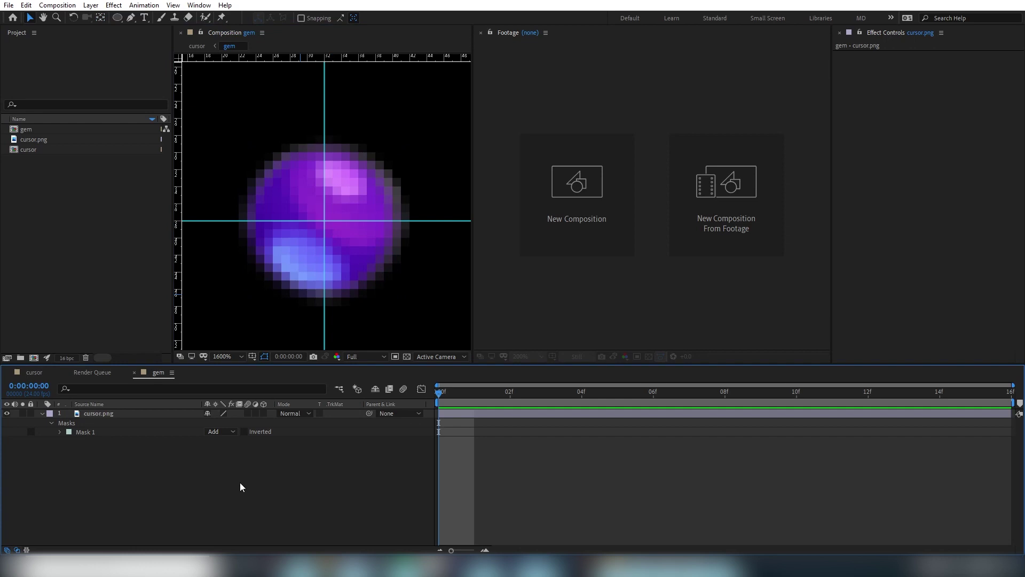
key("ctrl+r")
key("ctrl+semicolon")
Switch to the cursor composition, toggle cursor.png's visibility off and on, and select the gem layer.
left_click(96, 372)
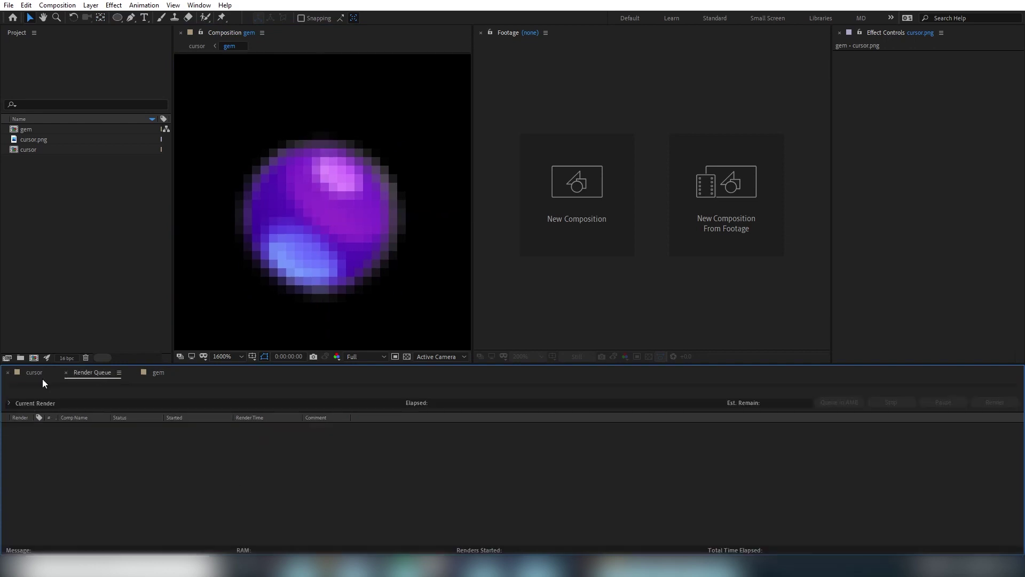
left_click(101, 372)
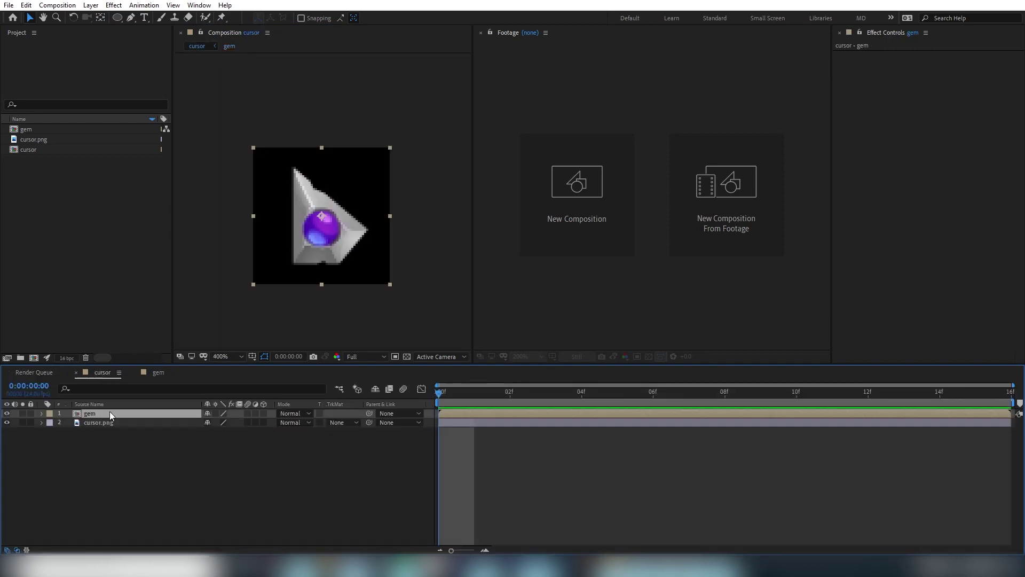
left_click_drag(316, 312, 313, 289)
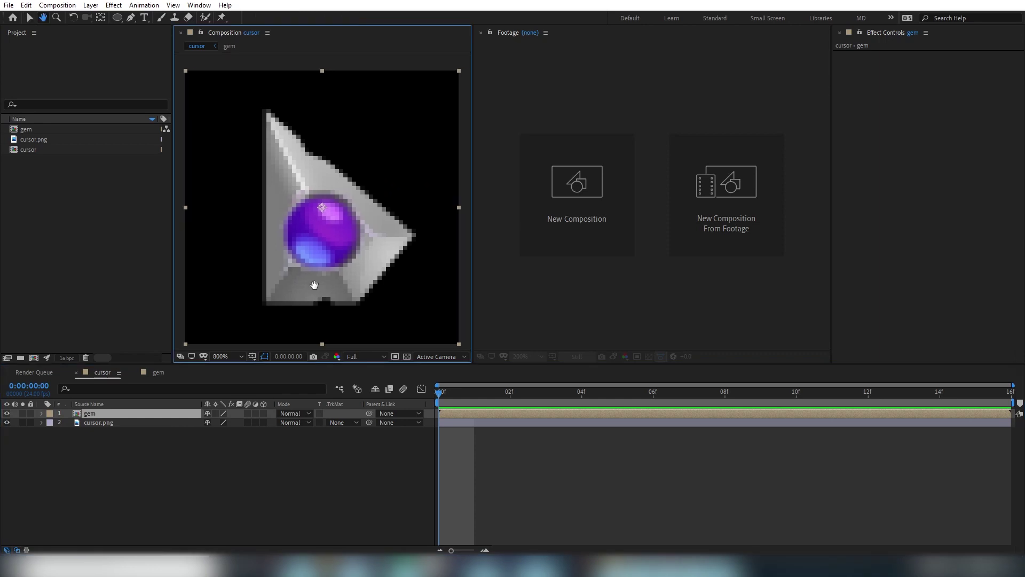
left_click(8, 422)
left_click(104, 460)
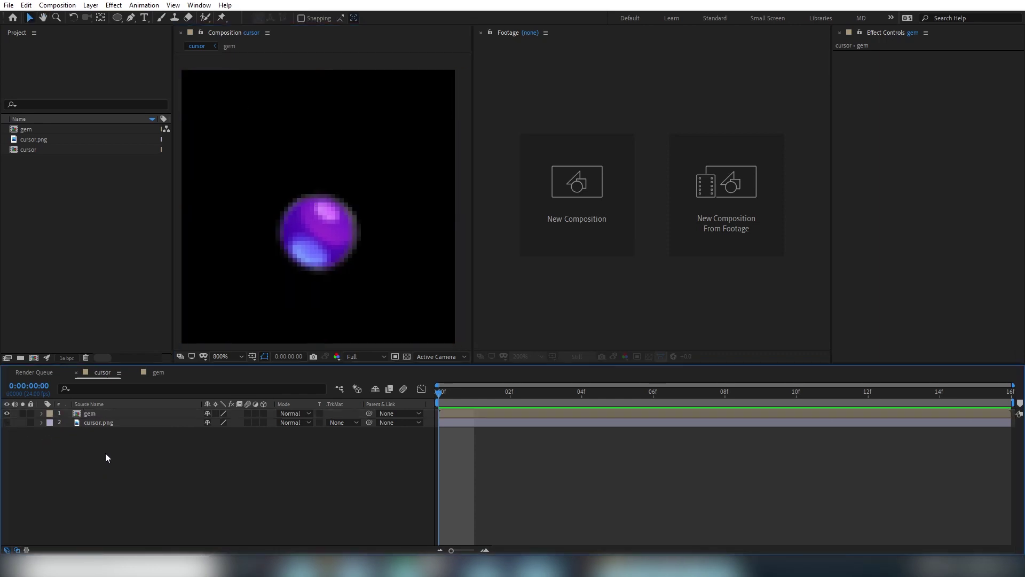
left_click(7, 422)
left_click(128, 413)
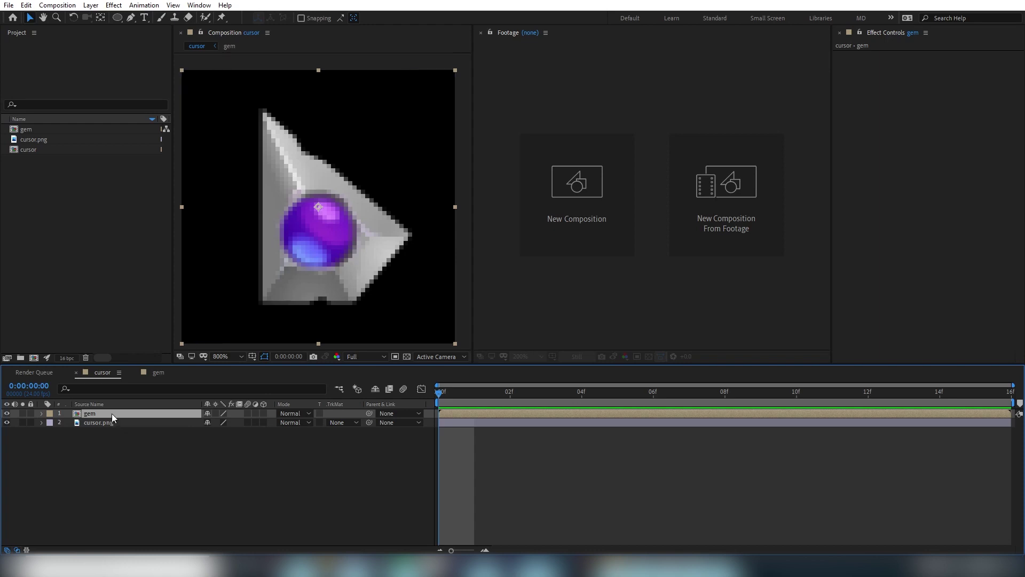
Apply Stylize > Glow to the gem layer with threshold 23.9%, radius 9.0 and intensity 1.2.
left_click(113, 7)
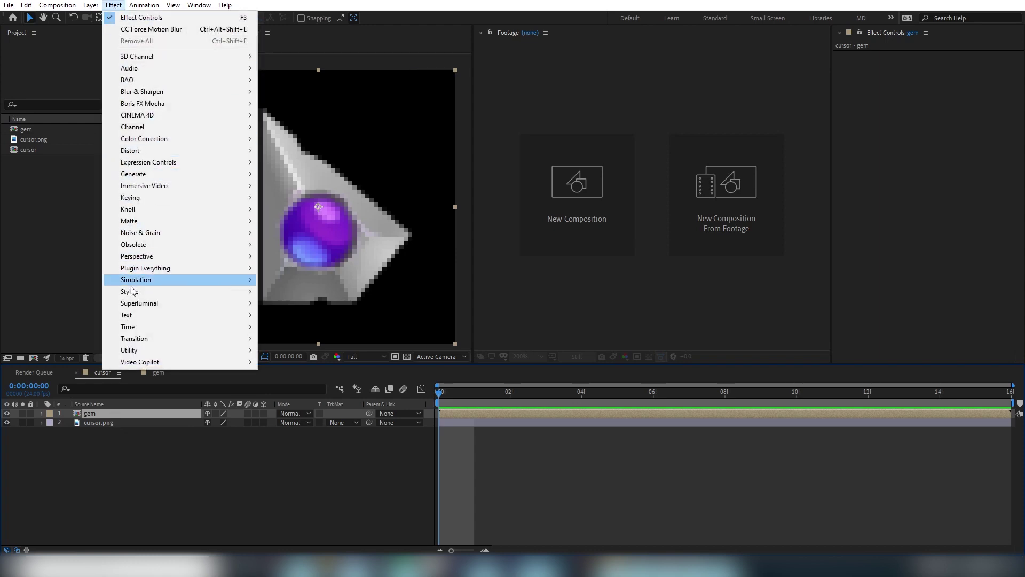
mouse_move(132, 295)
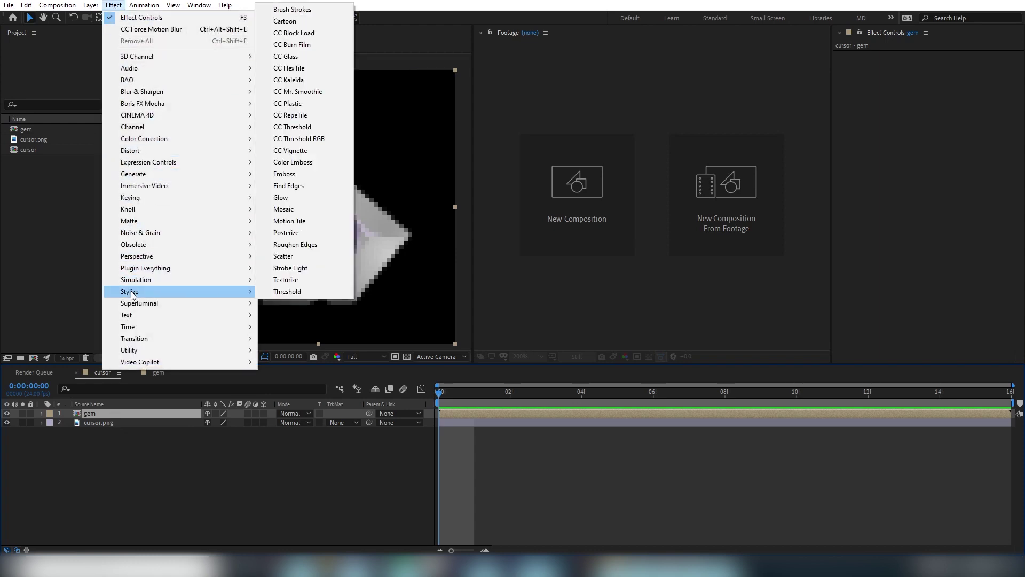
left_click(296, 200)
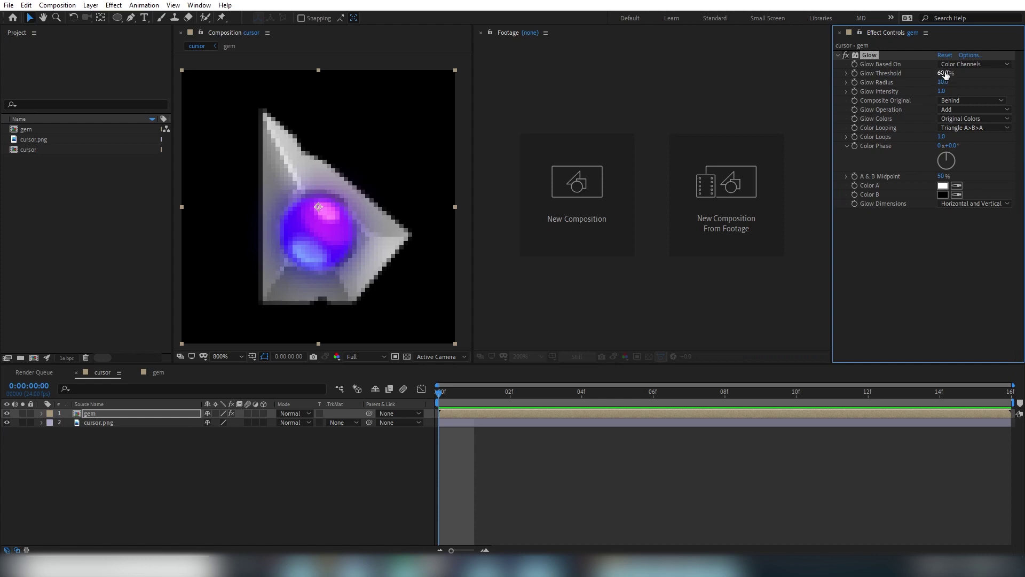
mouse_move(945, 75)
left_mouse_down()
mouse_move(843, 74)
mouse_move(941, 85)
mouse_move(880, 89)
mouse_move(889, 90)
mouse_move(954, 83)
mouse_move(935, 81)
left_mouse_up()
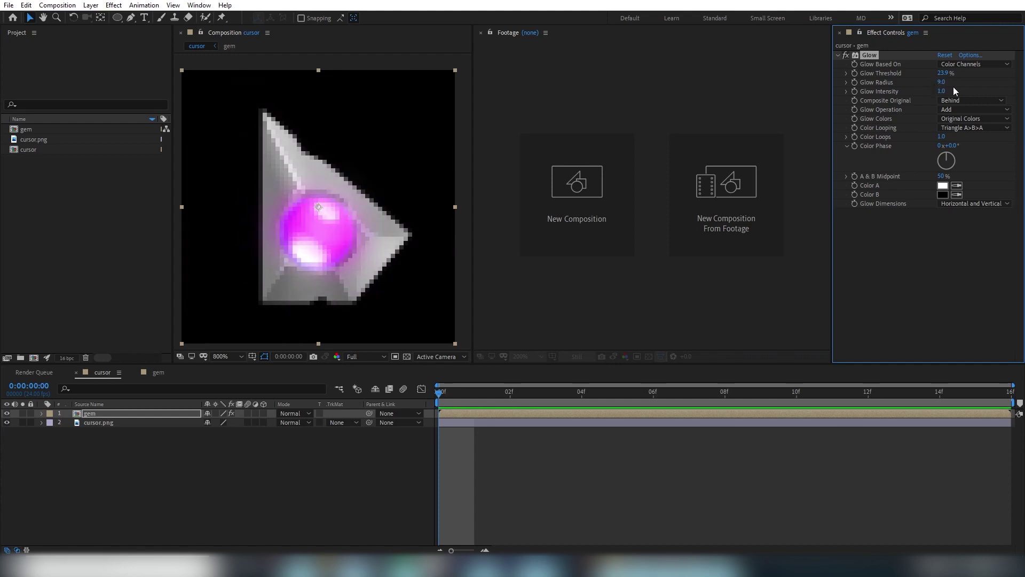
mouse_move(942, 91)
left_mouse_down()
mouse_move(962, 92)
mouse_move(914, 92)
mouse_move(971, 89)
mouse_move(950, 89)
left_mouse_up()
scroll(315, 243, "down", 6)
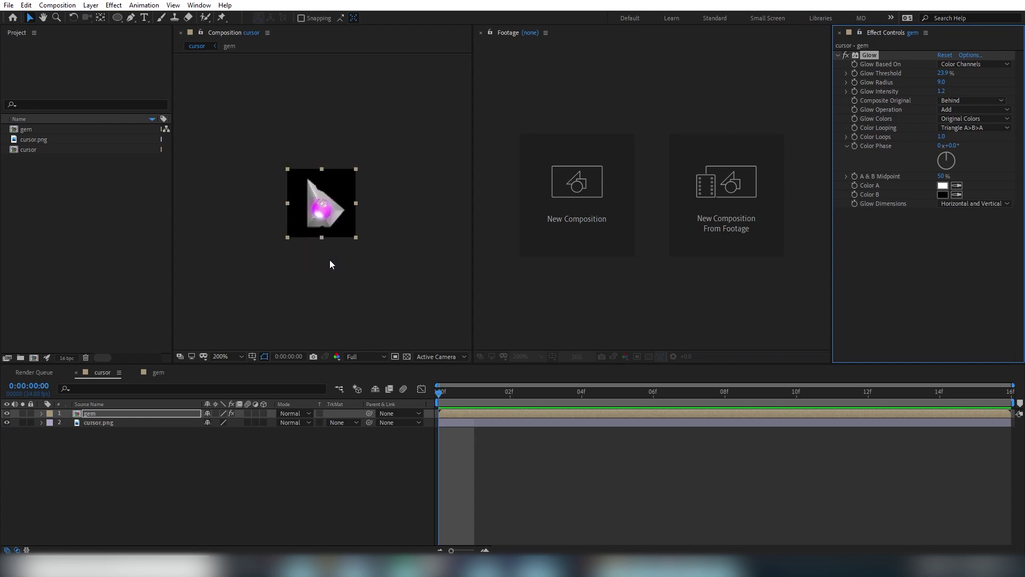
left_click(357, 257)
Duplicate the Glow effect and raise the first Glow's threshold to about 30% and intensity to 1.4.
scroll(340, 272, "up", 4)
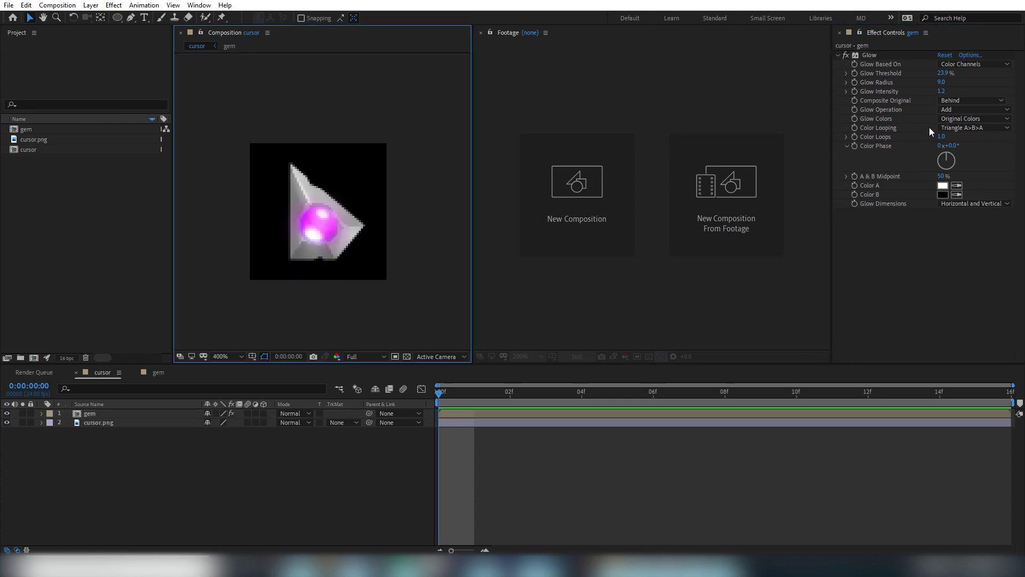
left_click(891, 54)
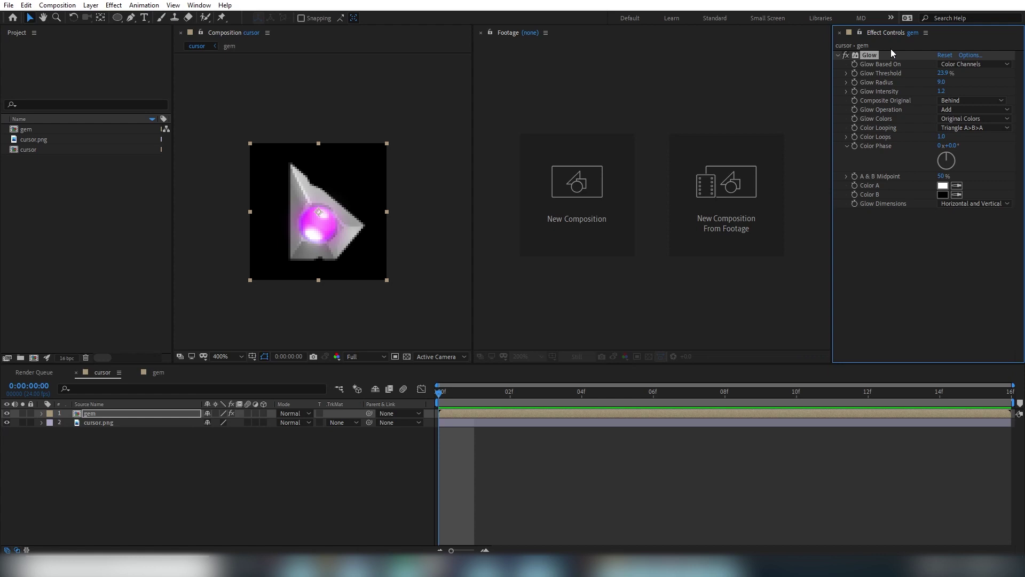
key("ctrl+d")
scroll(890, 290, "up", 1)
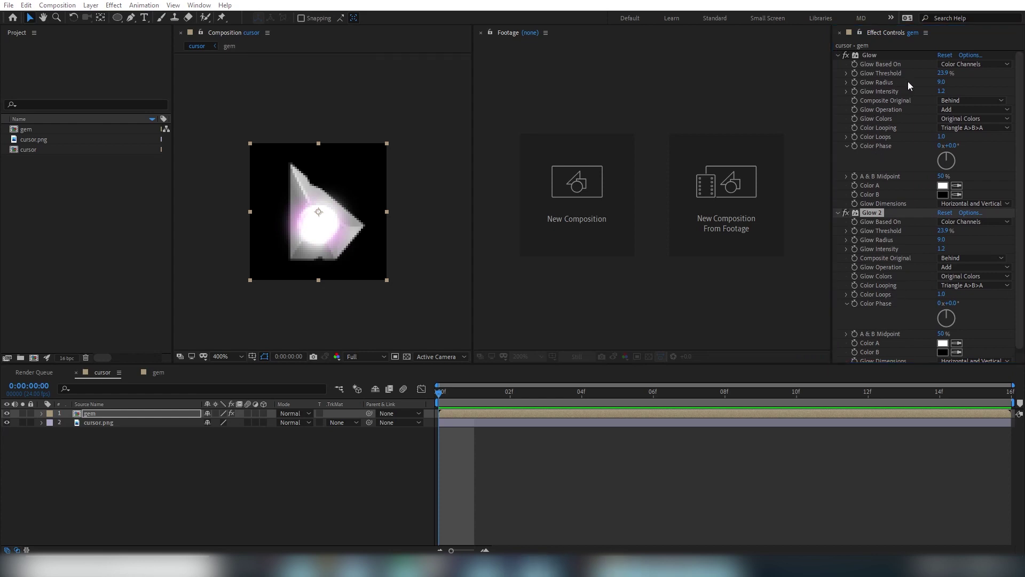
left_click_drag(943, 73, 951, 73)
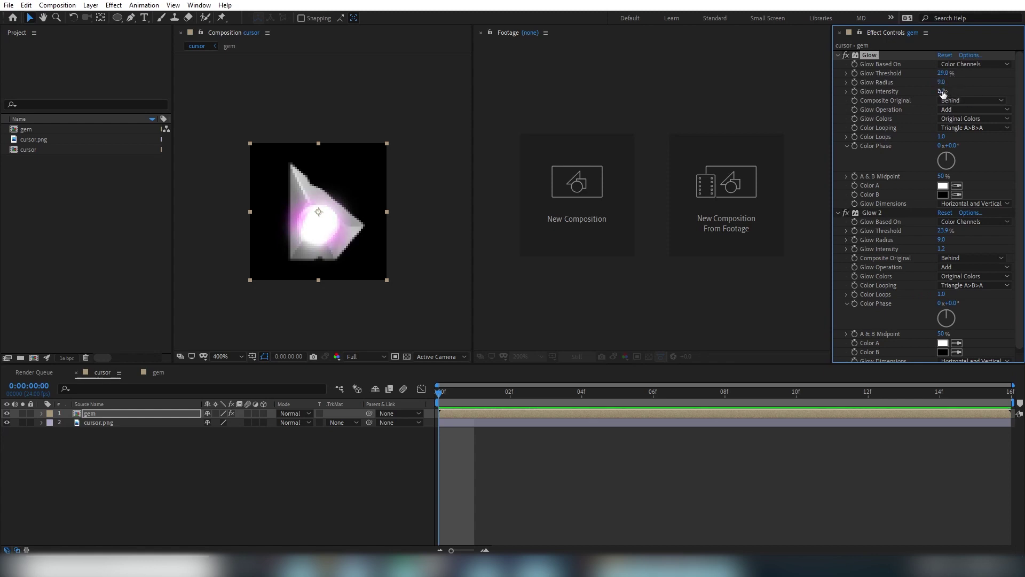
left_click(943, 92)
left_click_drag(943, 93, 950, 93)
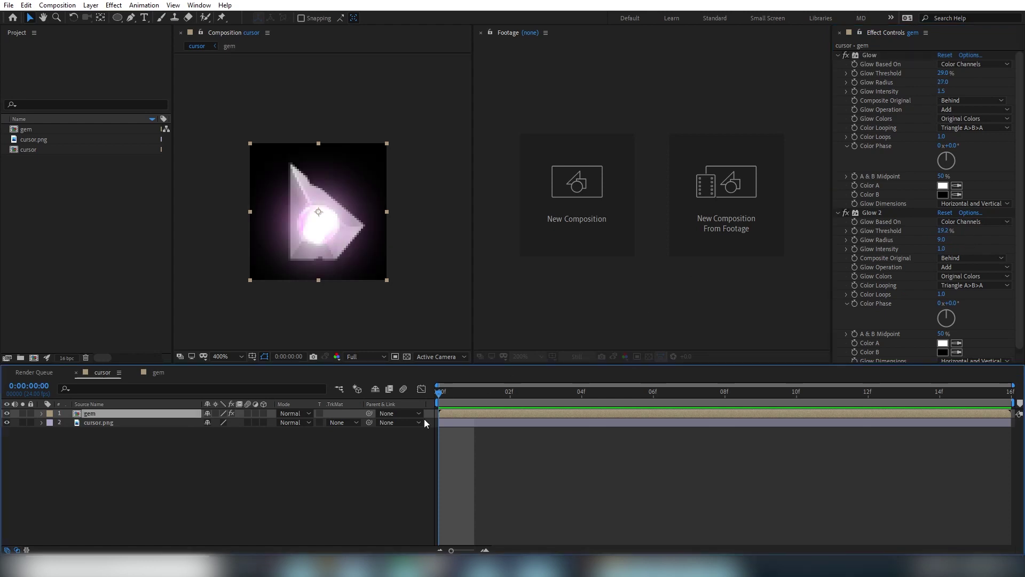
Delete both Glow and Glow 2 from the gem layer in the timeline.
key("e")
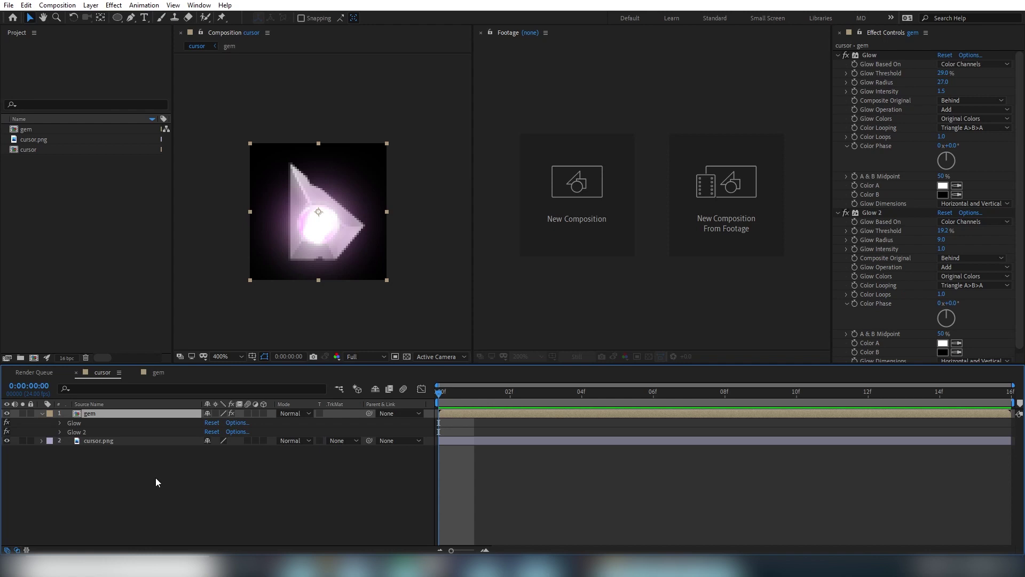
left_click(83, 431)
left_click(88, 423, "shift")
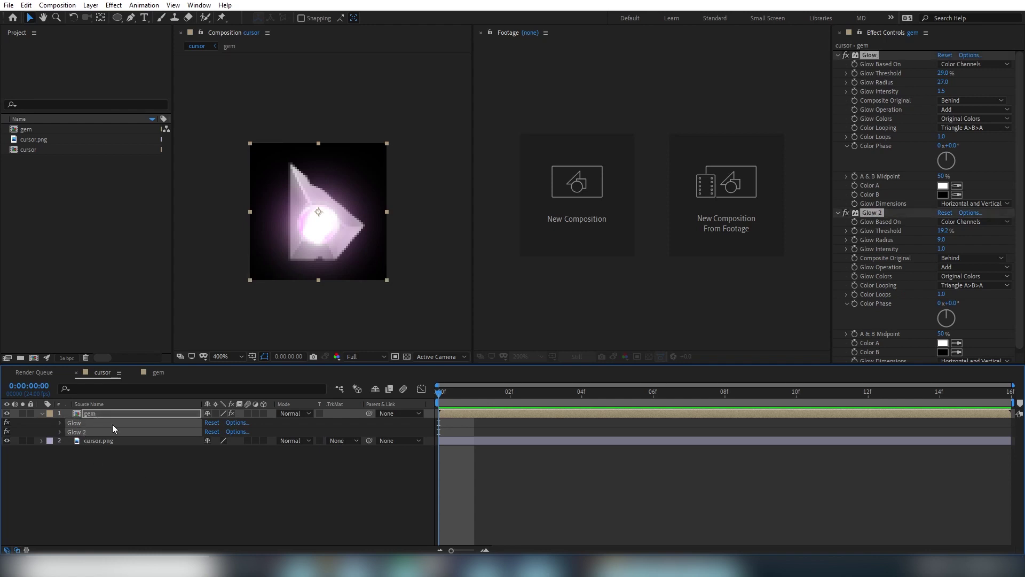
key("Delete")
left_click(207, 454)
left_click(100, 412)
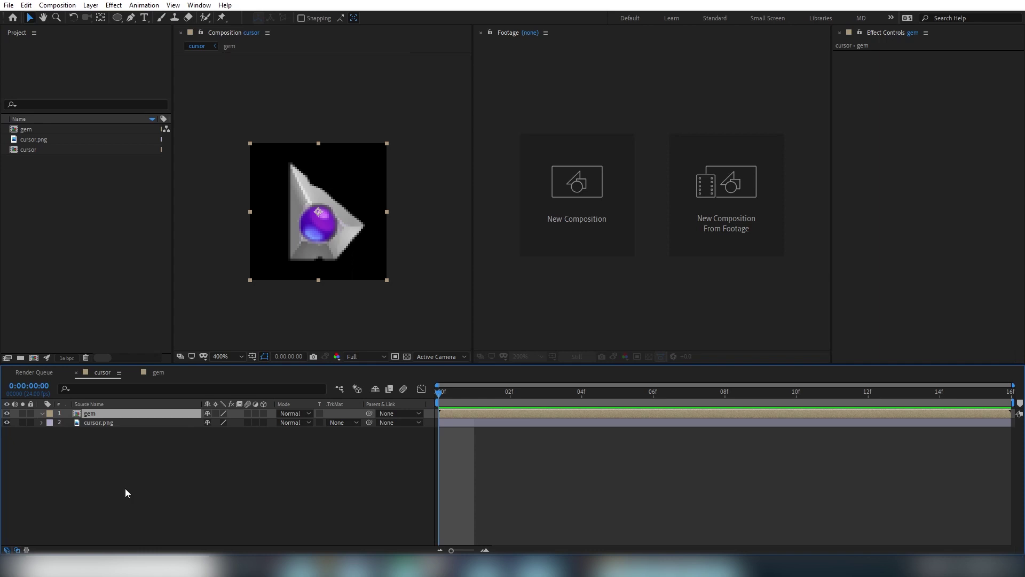
Duplicate the gem layer and set the top copy's blending mode to Add.
key("ctrl+d")
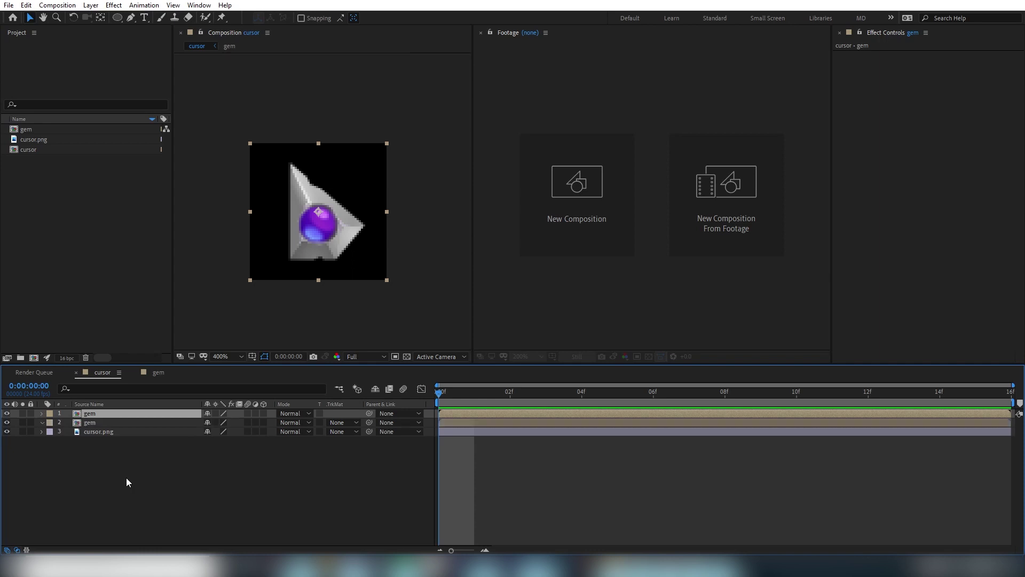
left_click(104, 419)
left_click(104, 412)
left_click(296, 413)
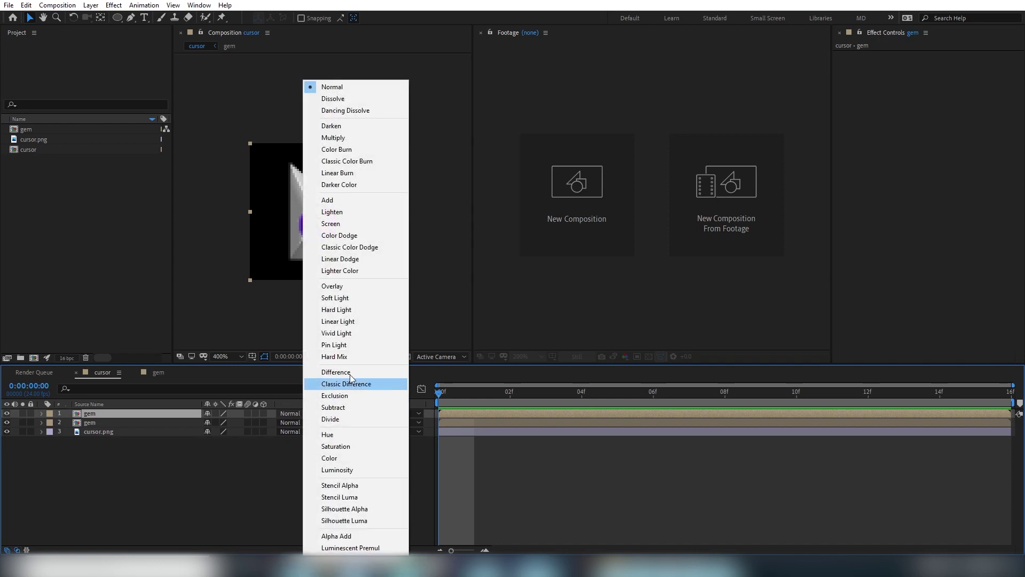
left_click(378, 205)
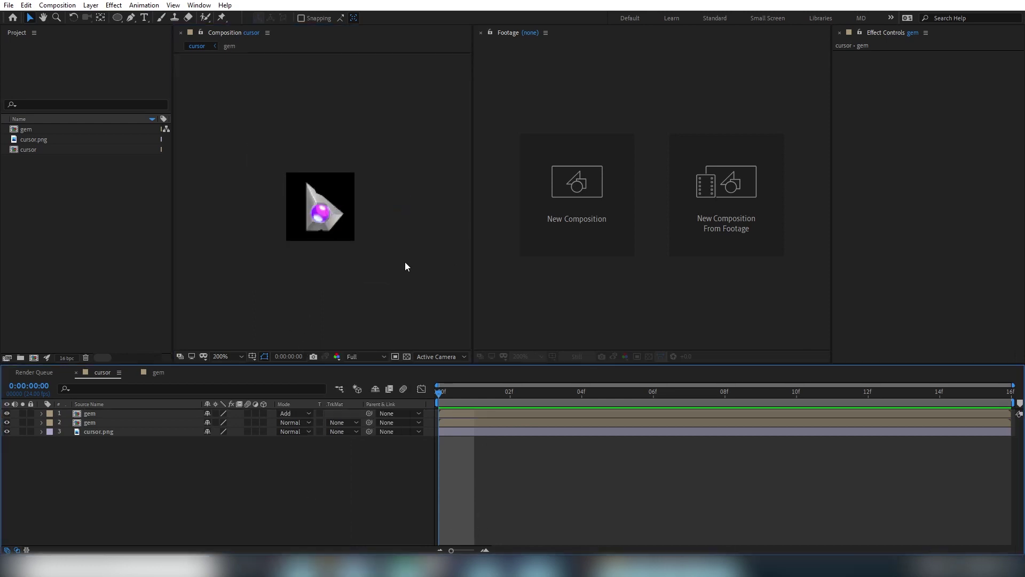
left_click(110, 413)
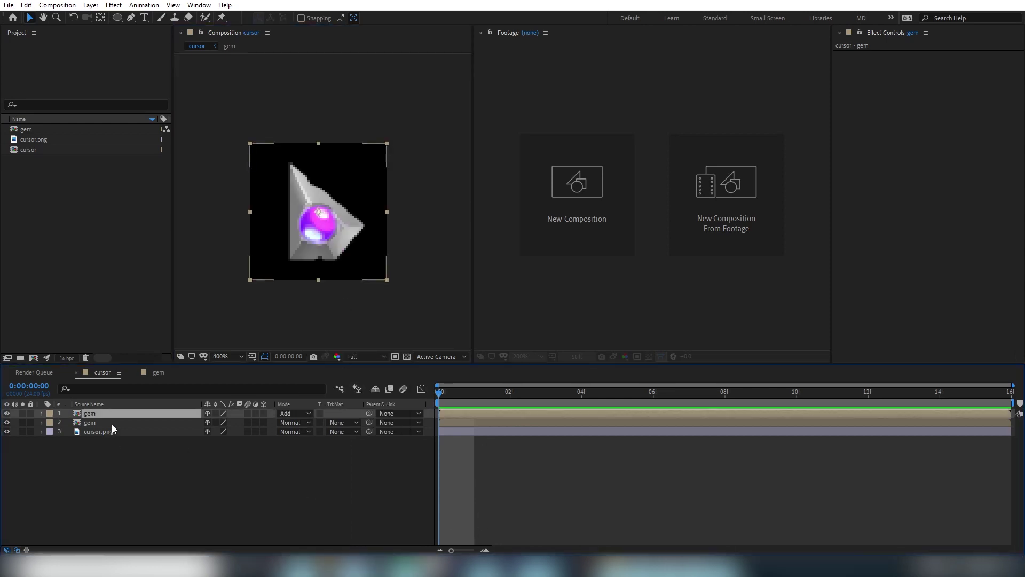
Apply a Glow to the top gem layer and give that layer an orange label.
left_click(113, 5)
mouse_move(133, 291)
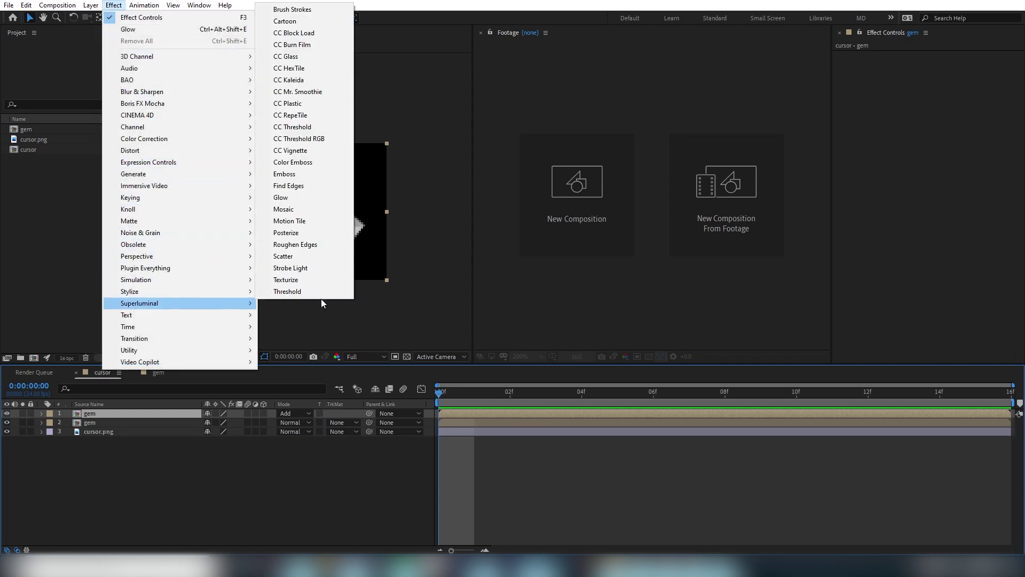
left_click(306, 196)
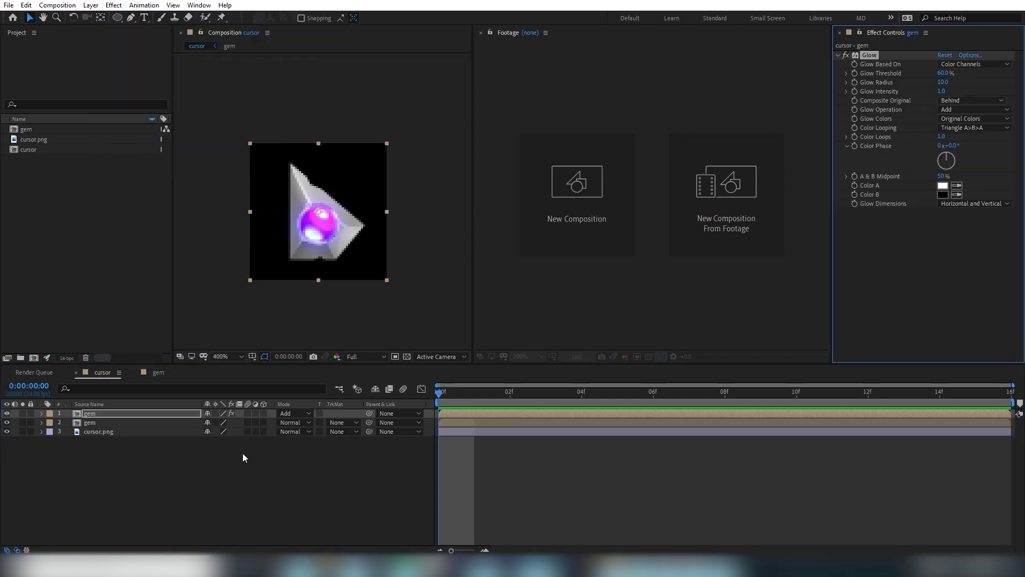
left_click(49, 413)
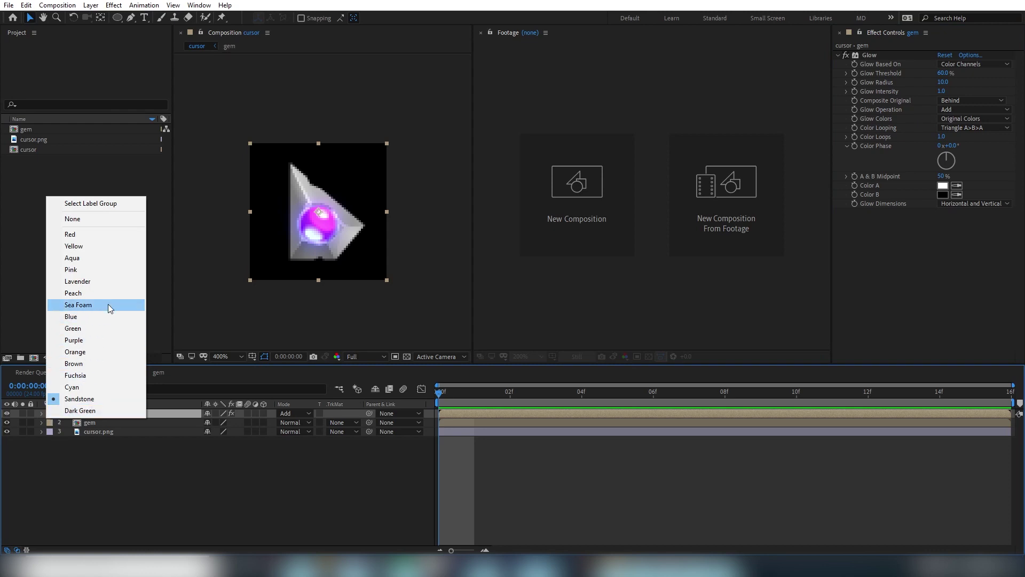
left_click(92, 351)
left_click(485, 497)
left_click(531, 394)
key("Home")
Lower the Glow threshold to about 20%, try radius 30 and intensity 0, then undo both.
left_click(869, 55)
left_click_drag(943, 73, 907, 75)
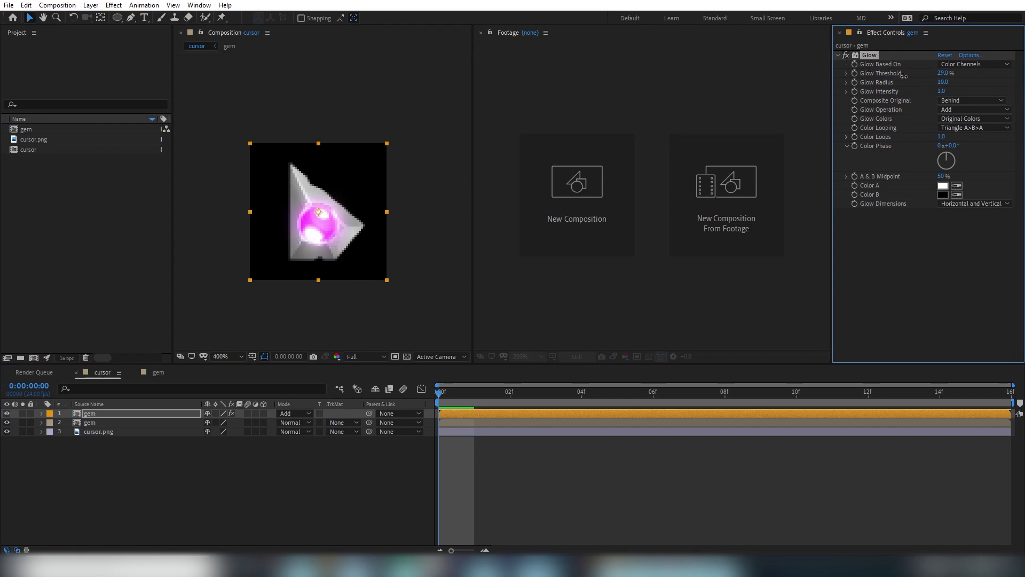
left_click(943, 81)
type("30")
key("Return")
left_click(942, 92)
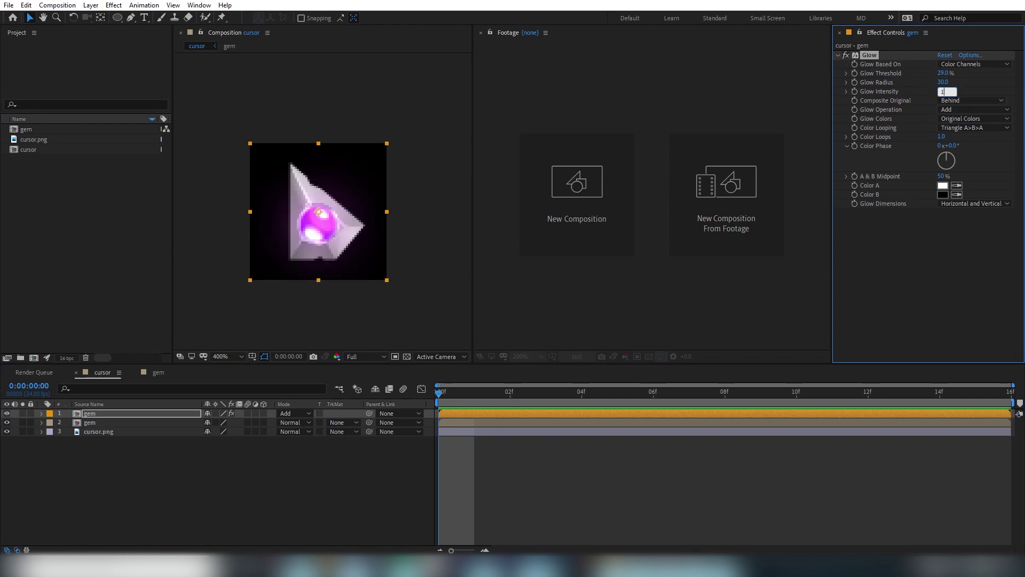
type("0")
key("Return")
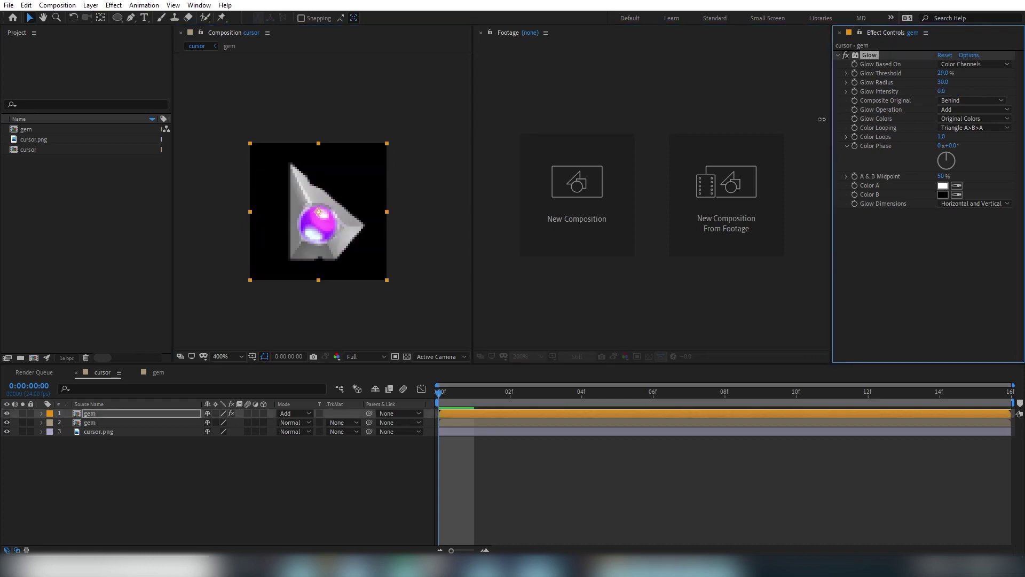
key("ctrl+z")
key("ctrl+z")
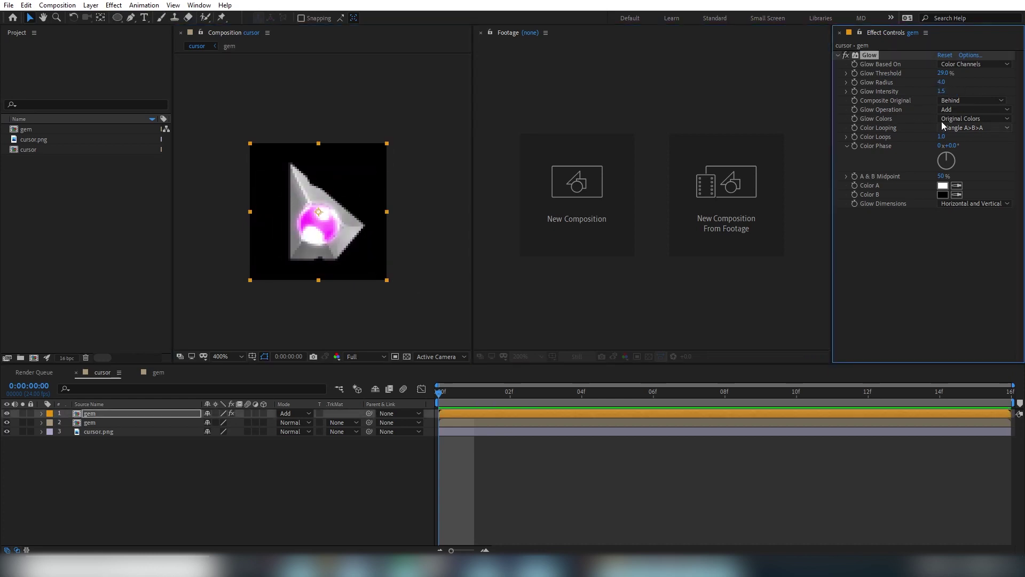
key("ctrl+z")
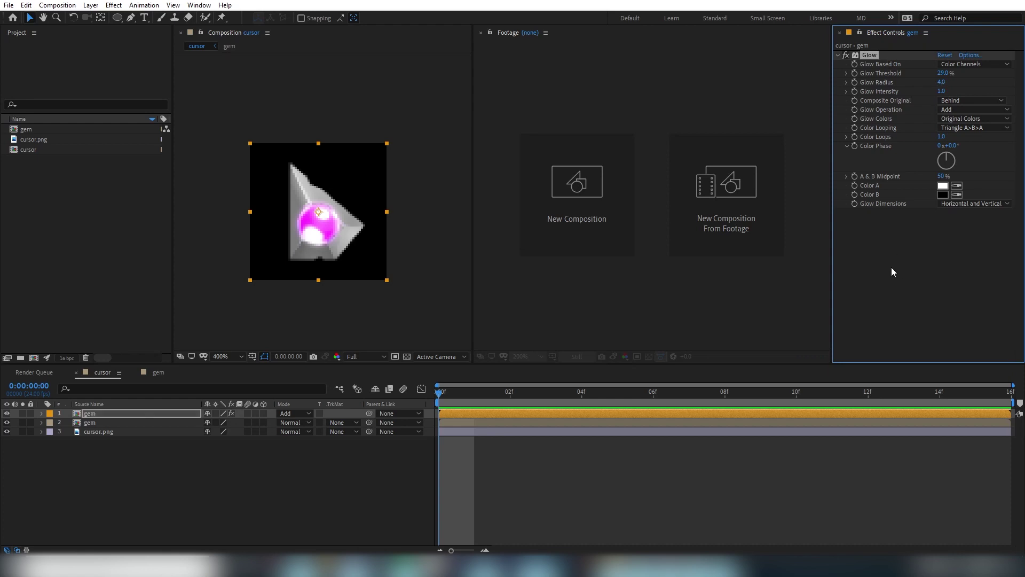
Duplicate the Glow; set first Glow radius 27, intensity 1.5, and Glow 2 intensity 0.5.
key("ctrl+d")
left_click(943, 78)
type("27")
key("Return")
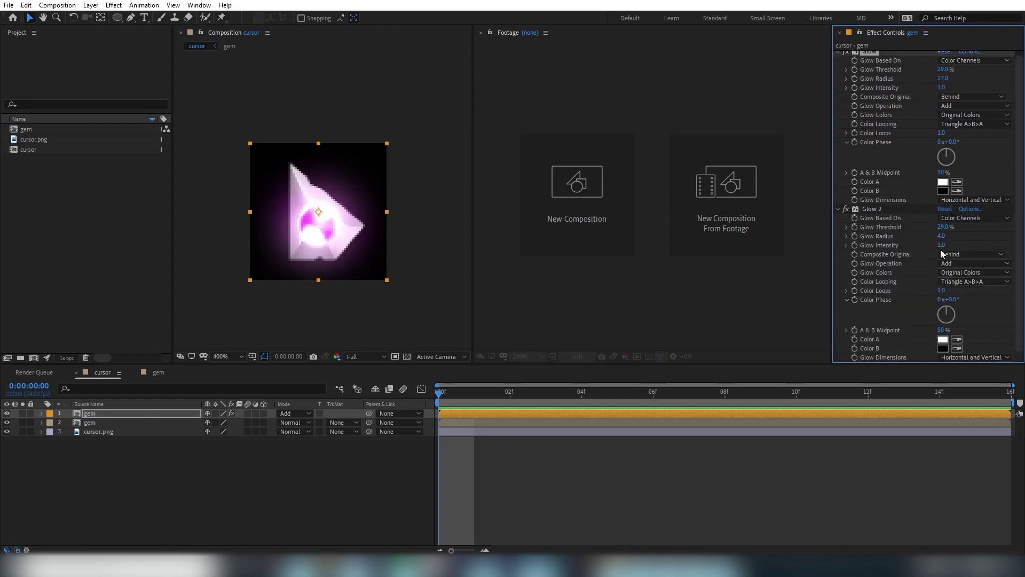
left_click_drag(941, 235, 973, 238)
left_click(943, 245)
type("0.5")
key("Return")
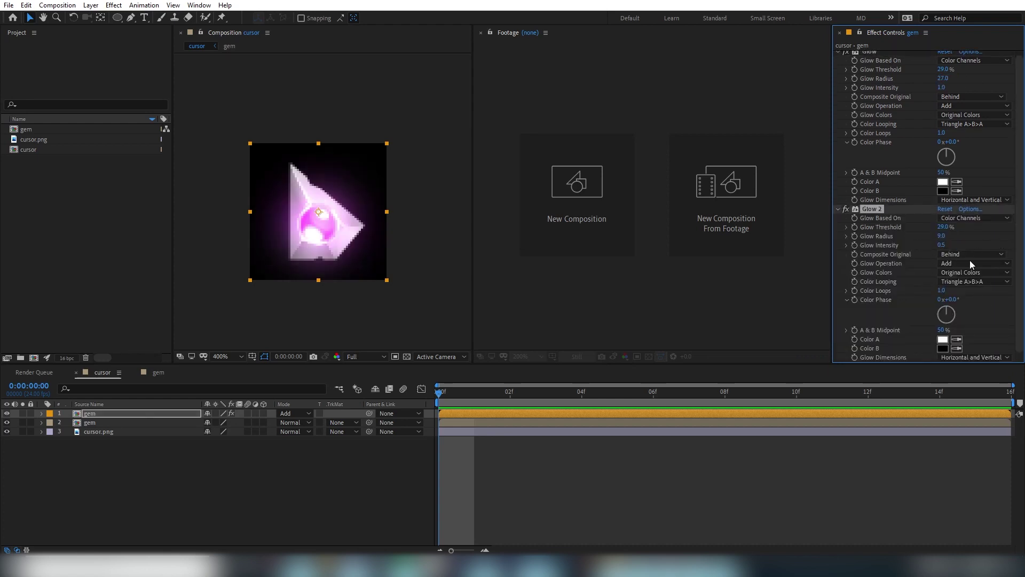
left_click(942, 87)
type("1.5")
key("Return")
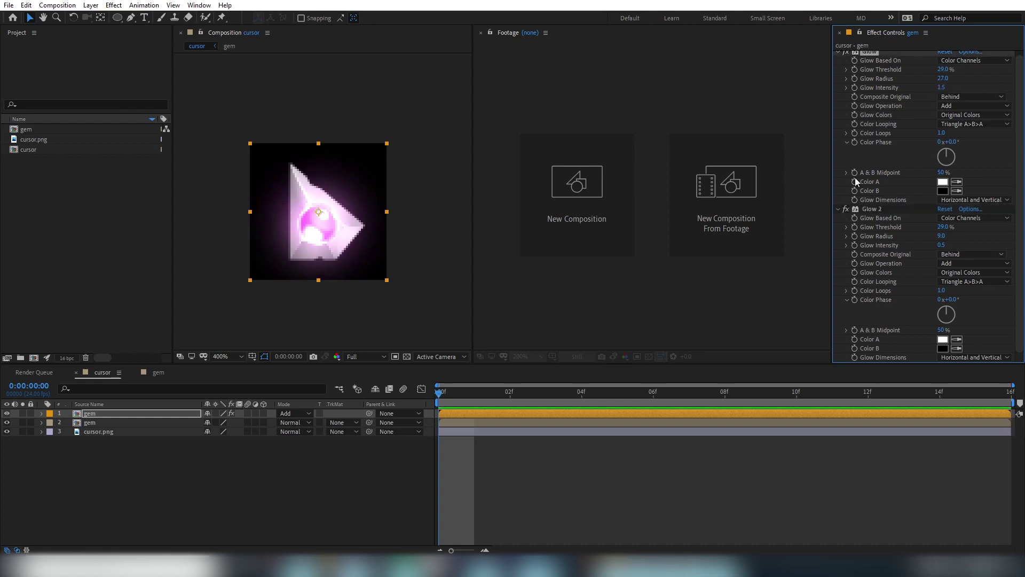
Set Glow 2 to threshold 20% and radius 30, and the first Glow to 30% and radius 9.
left_click(944, 228)
type("20")
key("Return")
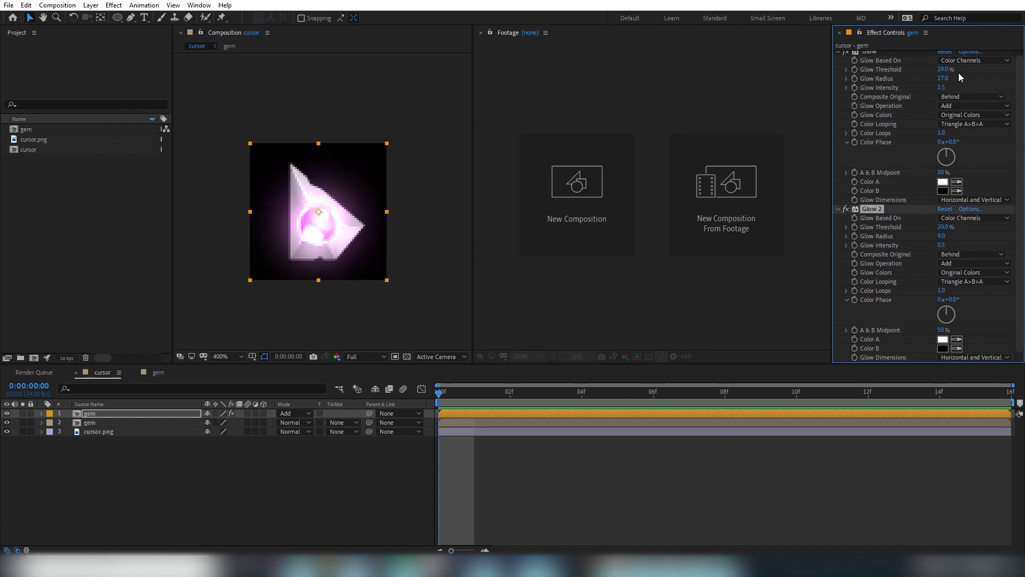
left_click(945, 70)
type("30")
key("Tab")
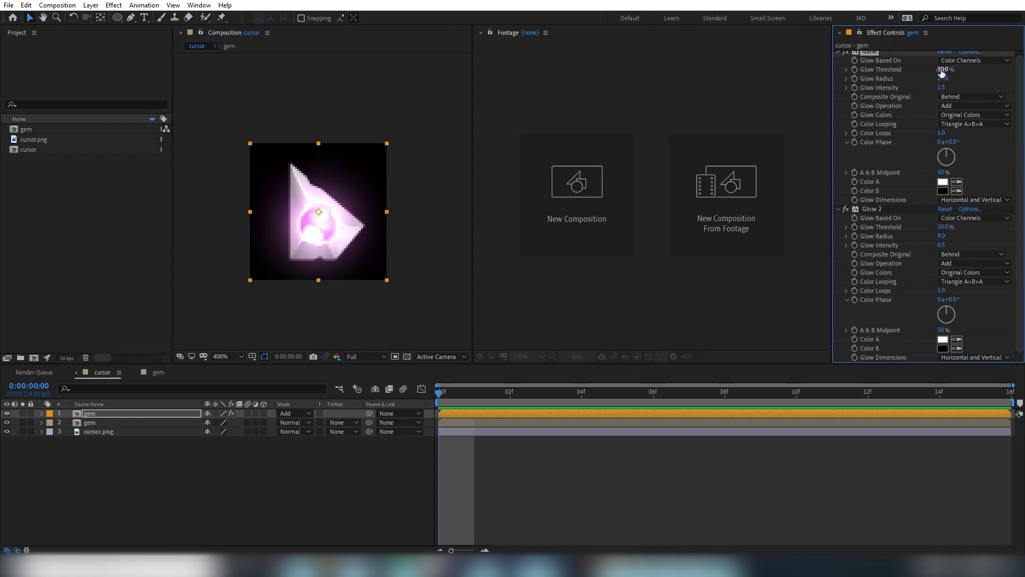
type("9")
key("Return")
left_click_drag(942, 236, 966, 239)
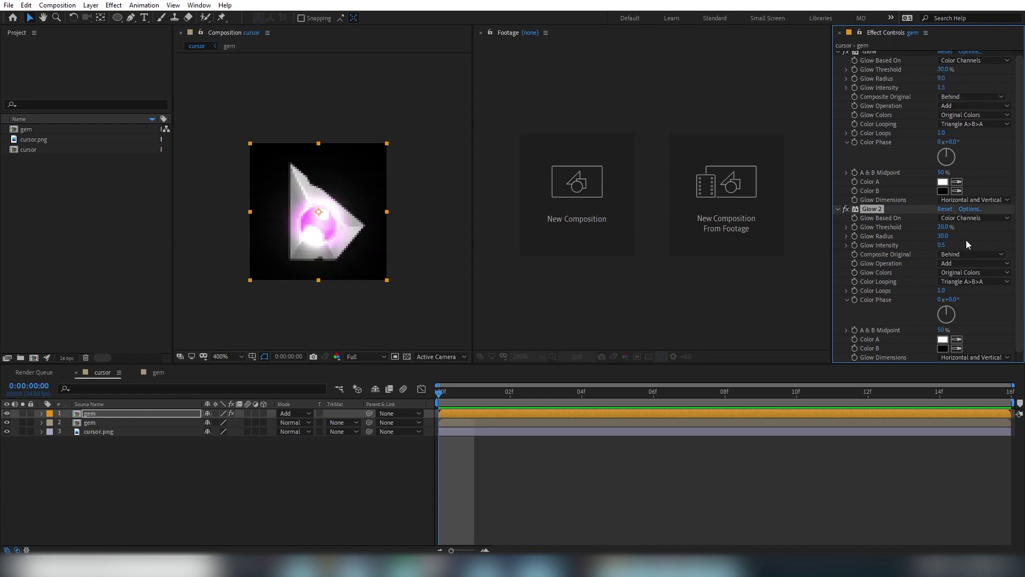
left_click(492, 467)
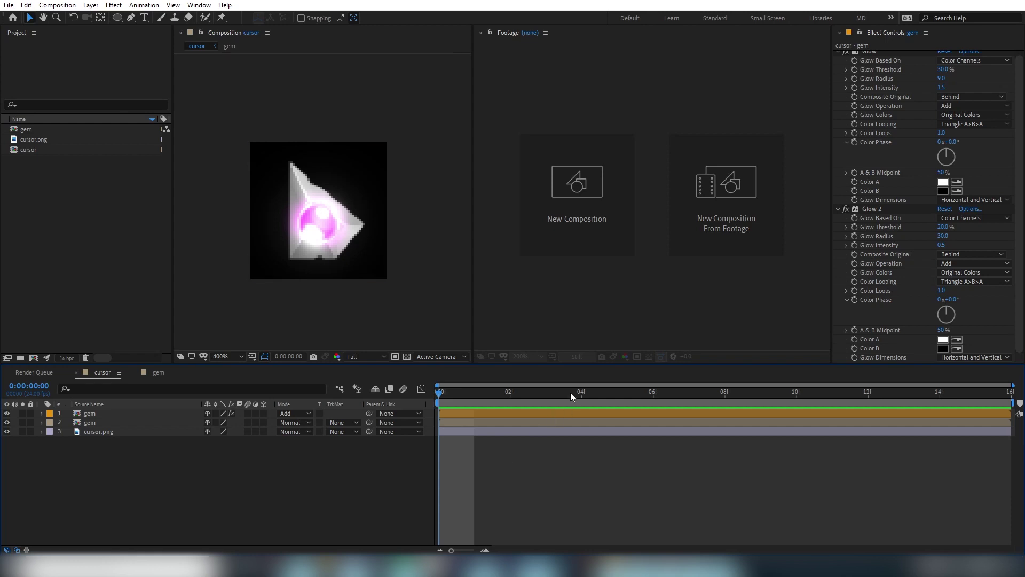
Set the top gem layer's Opacity to 50% and add a starting keyframe at frame 0.
left_click(476, 425)
left_click(471, 416)
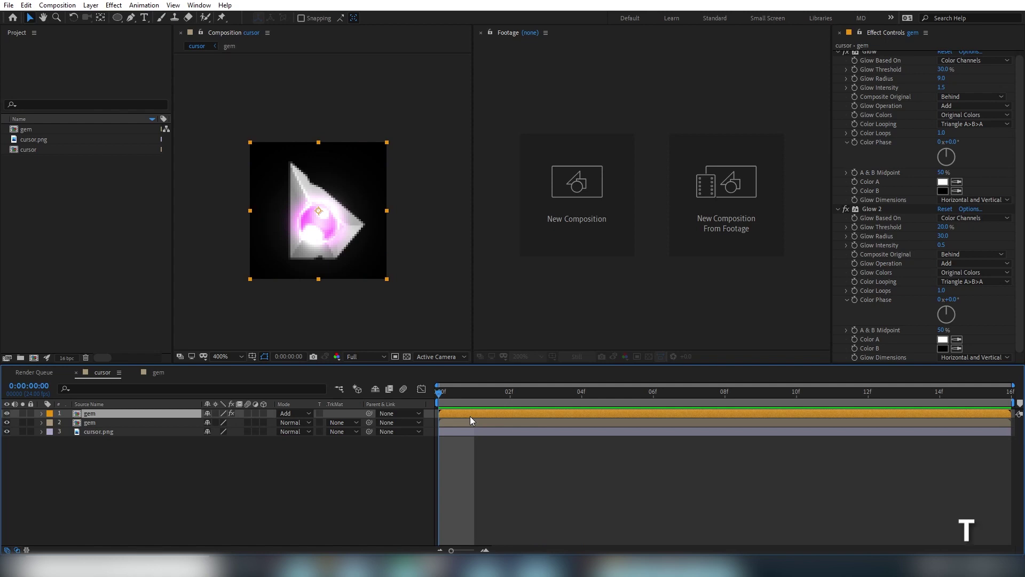
key("t")
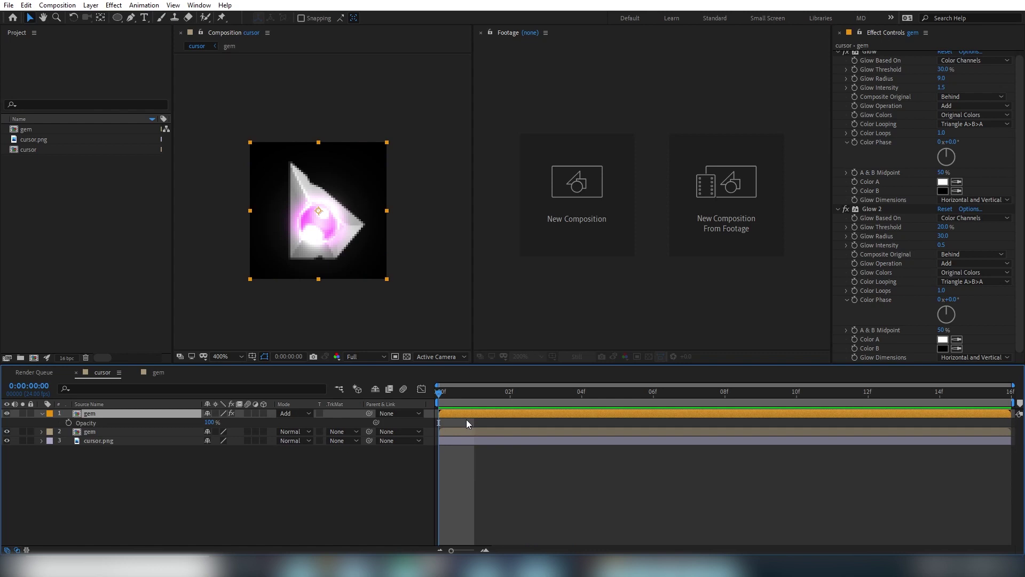
left_click(211, 422)
type("50")
key("Return")
left_click(605, 518)
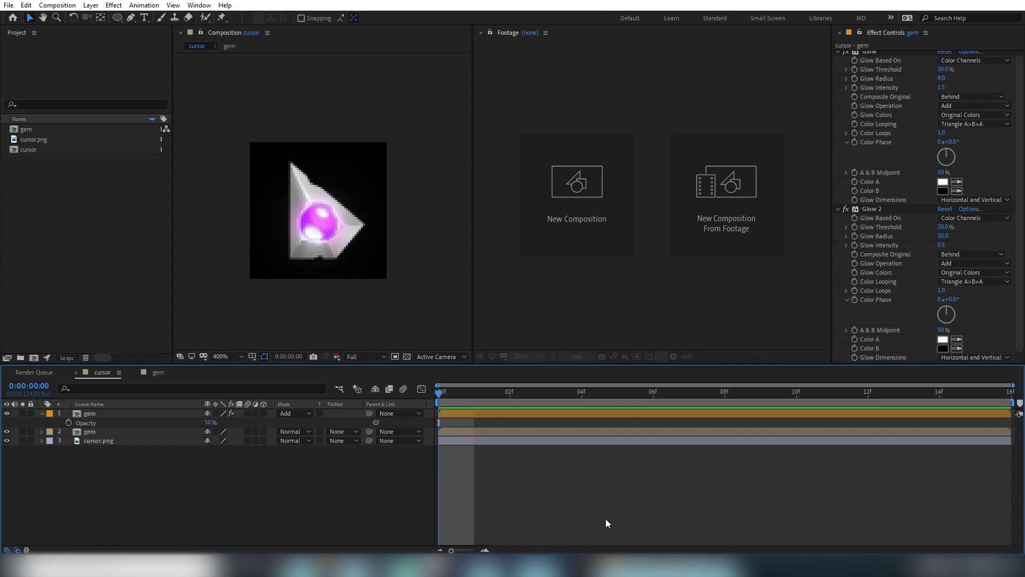
left_click(69, 422)
left_click(547, 497)
Add Opacity keyframes of 75% at frame 8 and 50% at frame 15.
left_click_drag(440, 393, 725, 431)
left_click(310, 422)
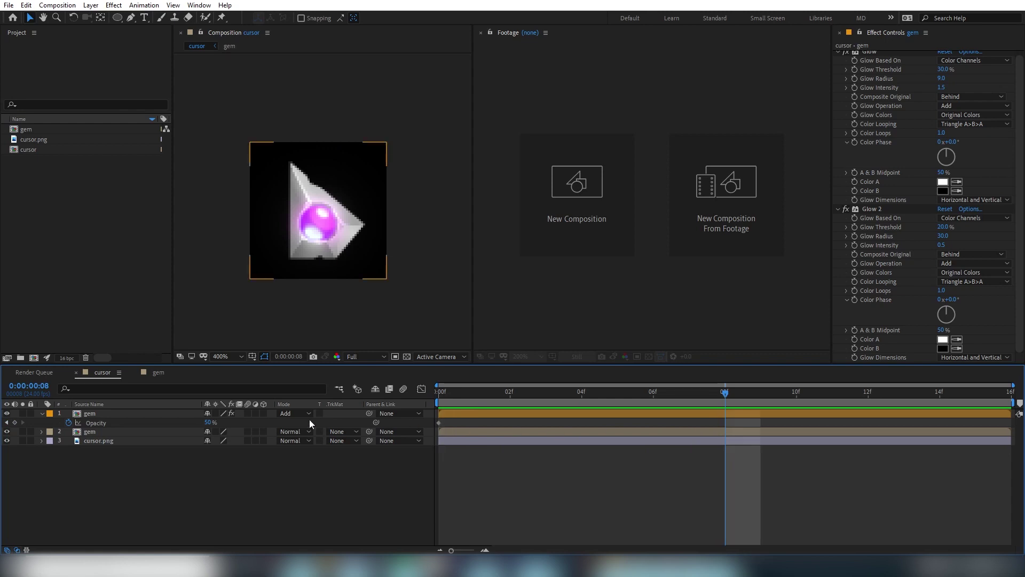
left_click(210, 422)
type("75")
key("Return")
left_click(571, 510)
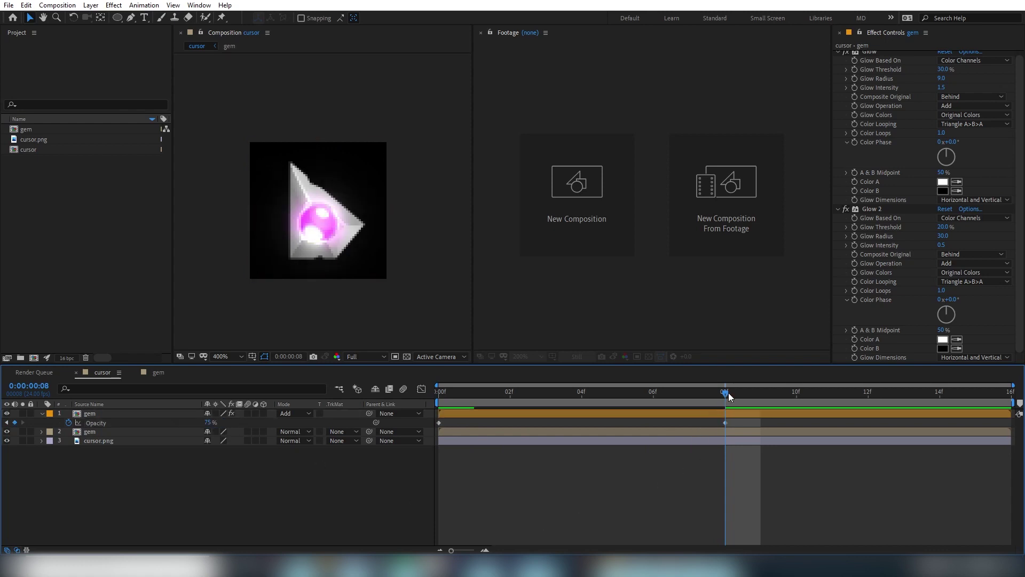
left_click_drag(728, 393, 997, 440)
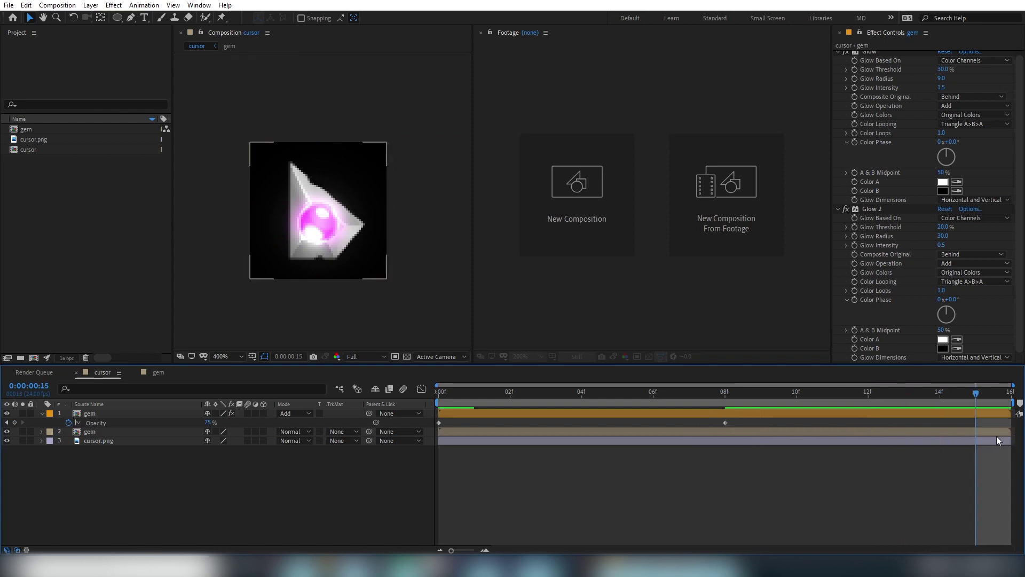
left_click(208, 422)
type("50")
key("Return")
left_click(632, 533)
Preview the pulse, move the last opacity keyframe to frame 16, and check opacity at frames 15, 1 and 0.
key("space")
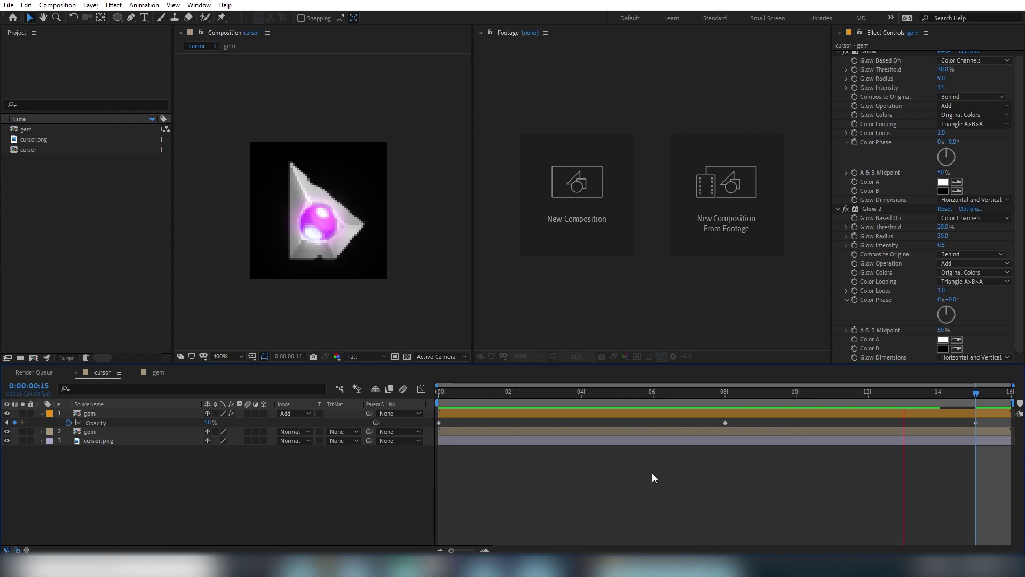
key("space")
left_click_drag(976, 422, 997, 427)
left_click(994, 394)
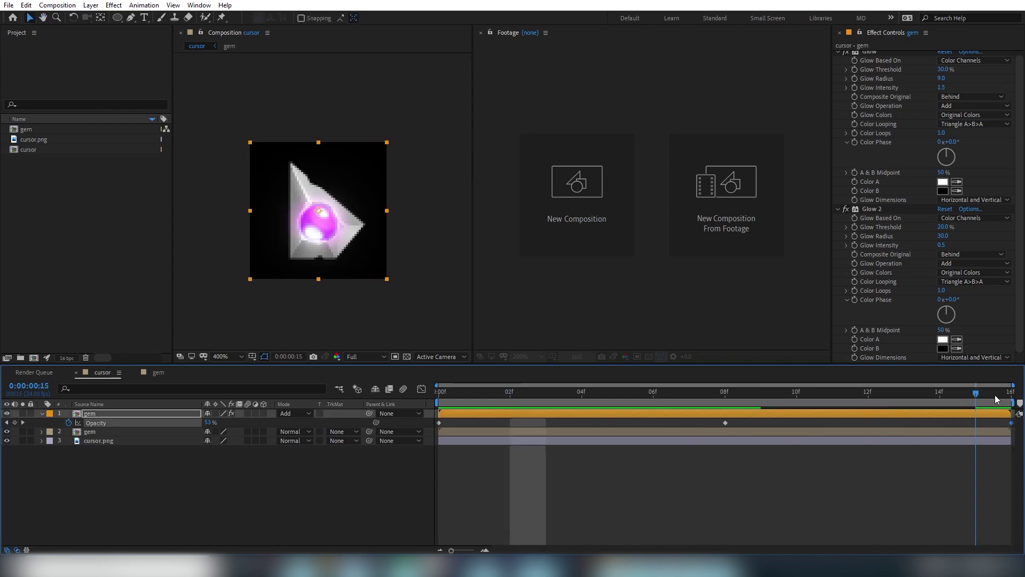
left_click(447, 396)
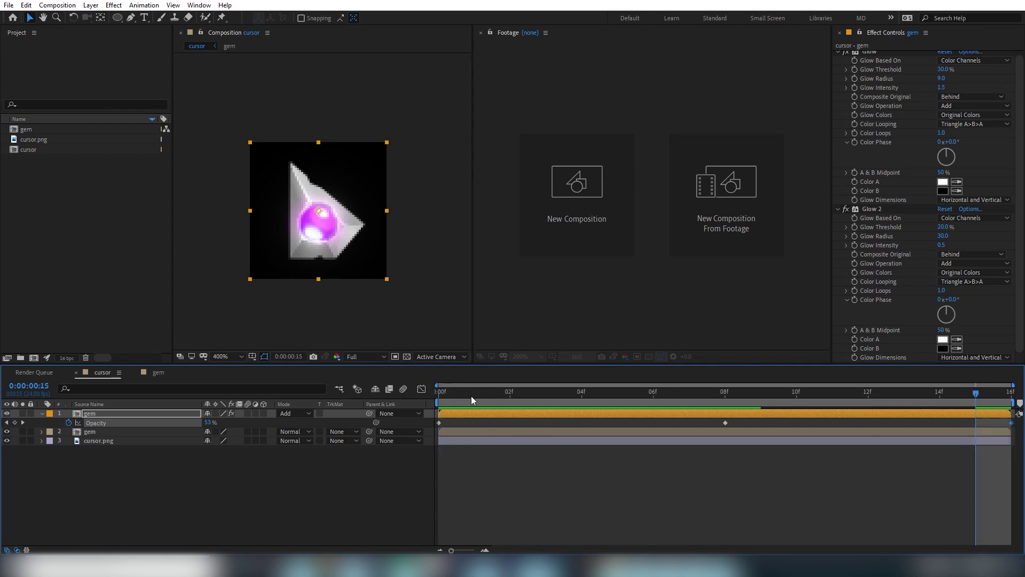
left_click(472, 396)
left_click(517, 483)
left_click(447, 396)
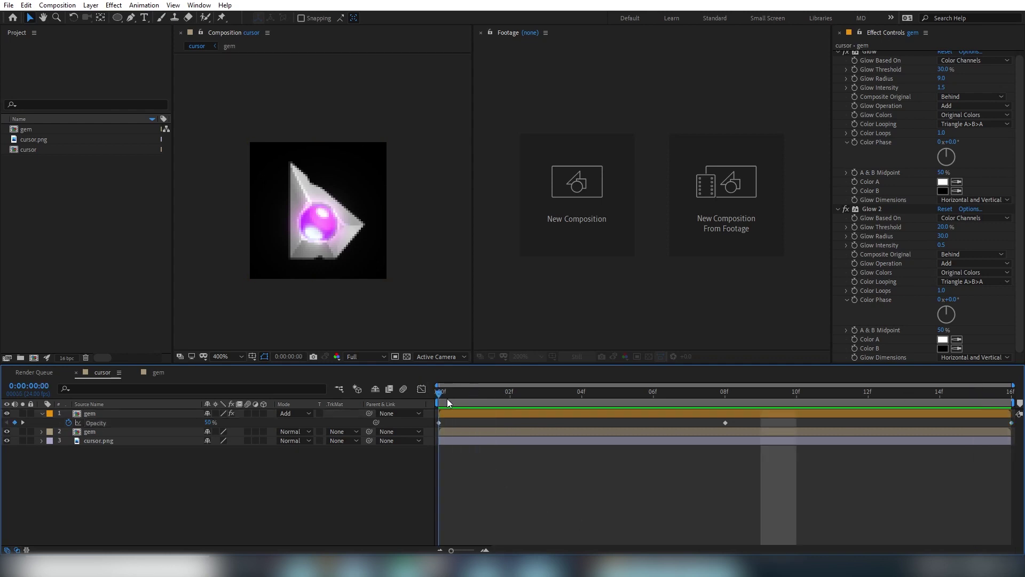
Open the gem composition and set a starting Rotation keyframe on cursor.png.
left_click(96, 414)
double_click(96, 414)
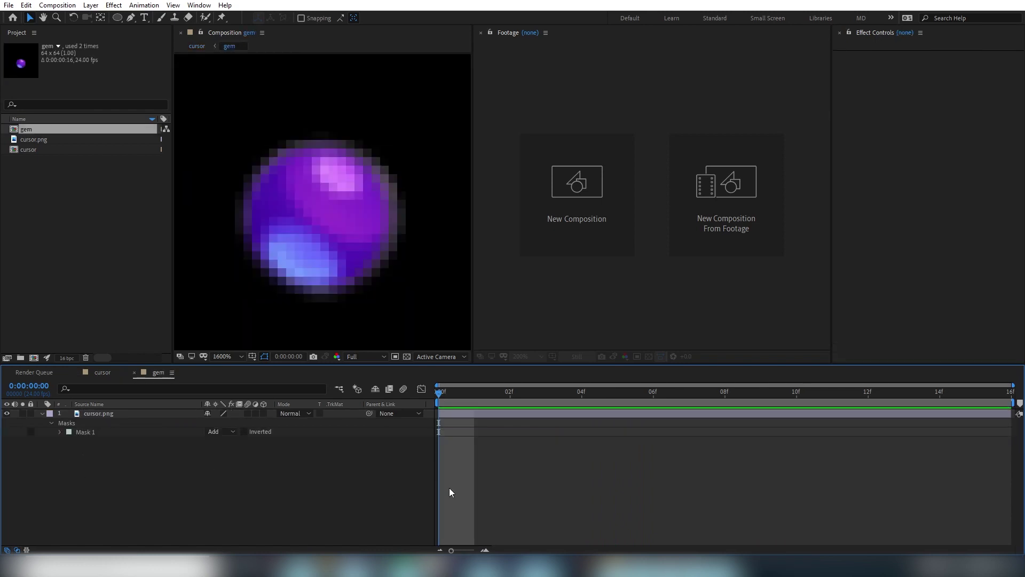
left_click(472, 413)
key("r")
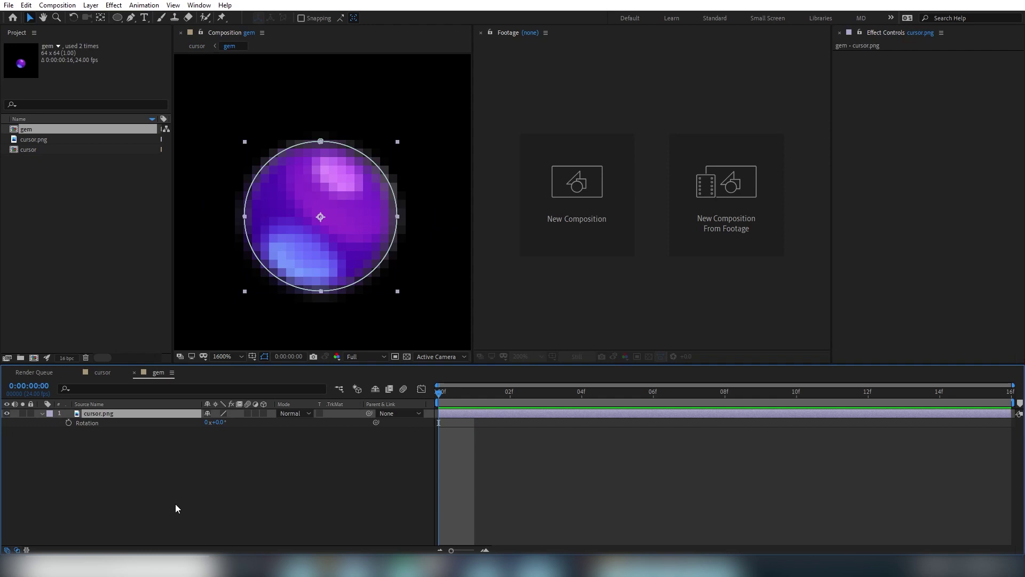
left_click(69, 423)
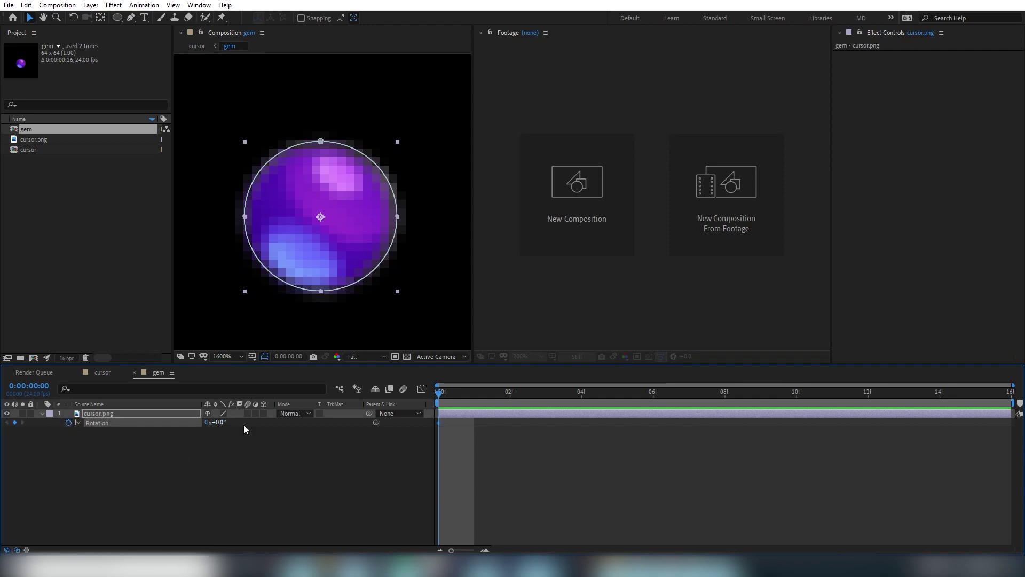
Add a one-revolution Rotation keyframe at the end, move it to frame 16, and stop the preview.
key("End")
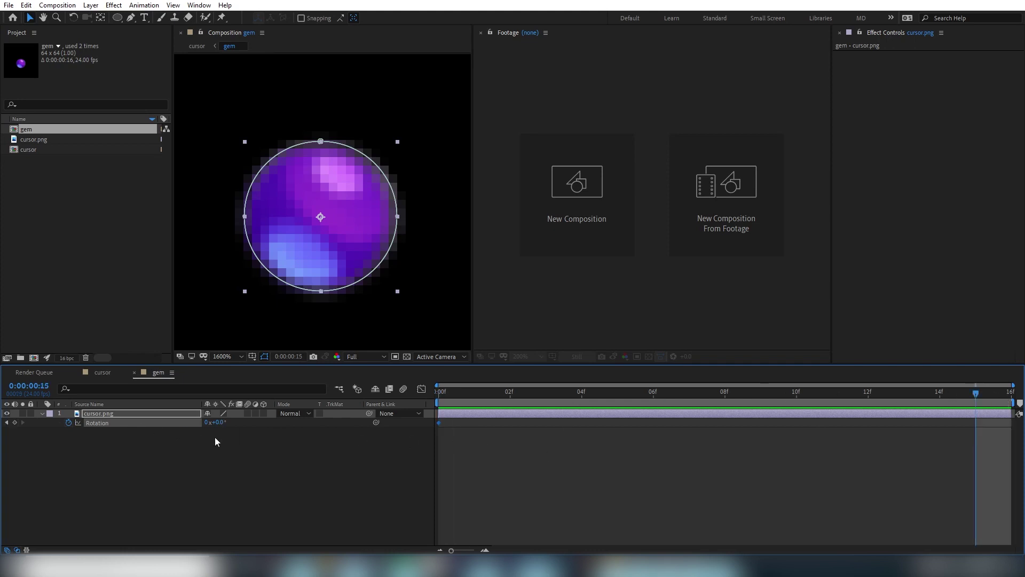
left_click(205, 422)
type("1")
key("Return")
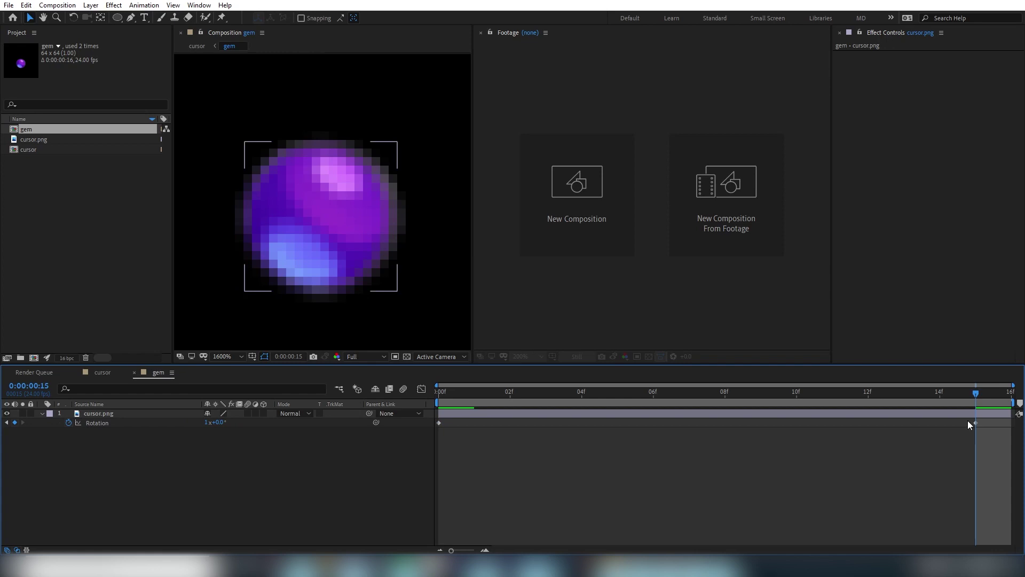
left_click_drag(976, 423, 996, 434)
left_click(996, 435)
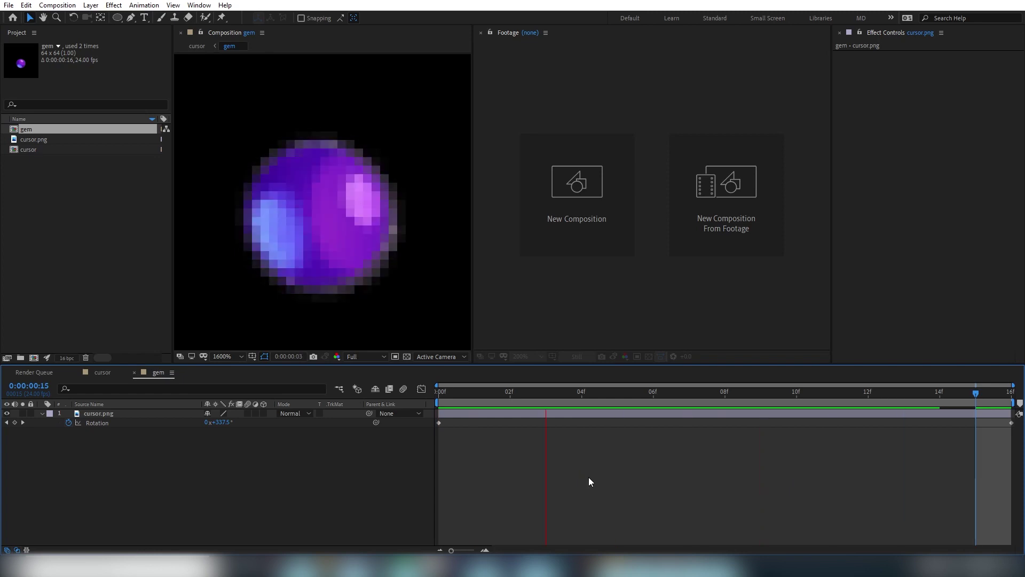
key("space")
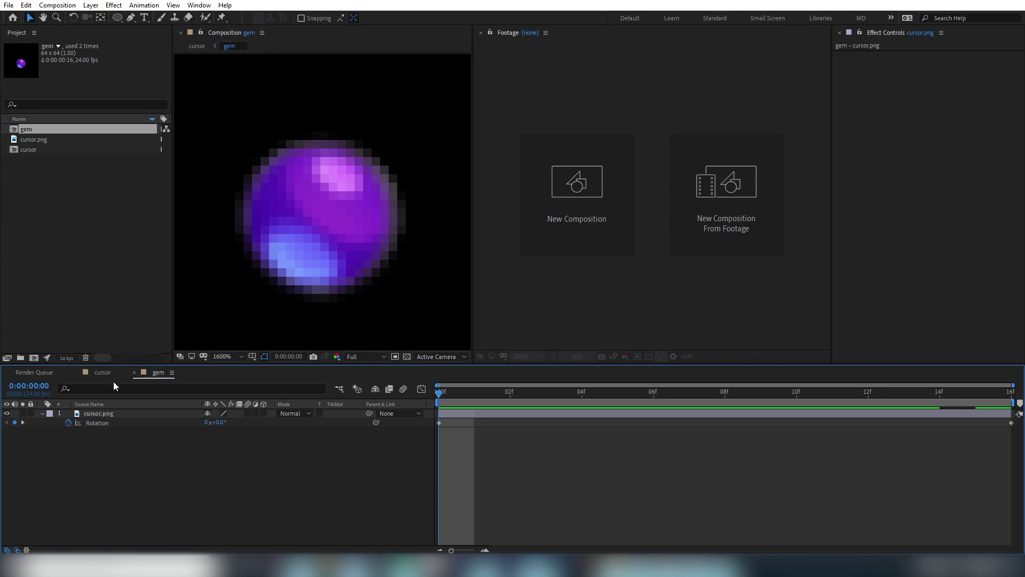
Switch to the cursor composition, preview it, and select the top gem layer.
left_click(101, 373)
key("space")
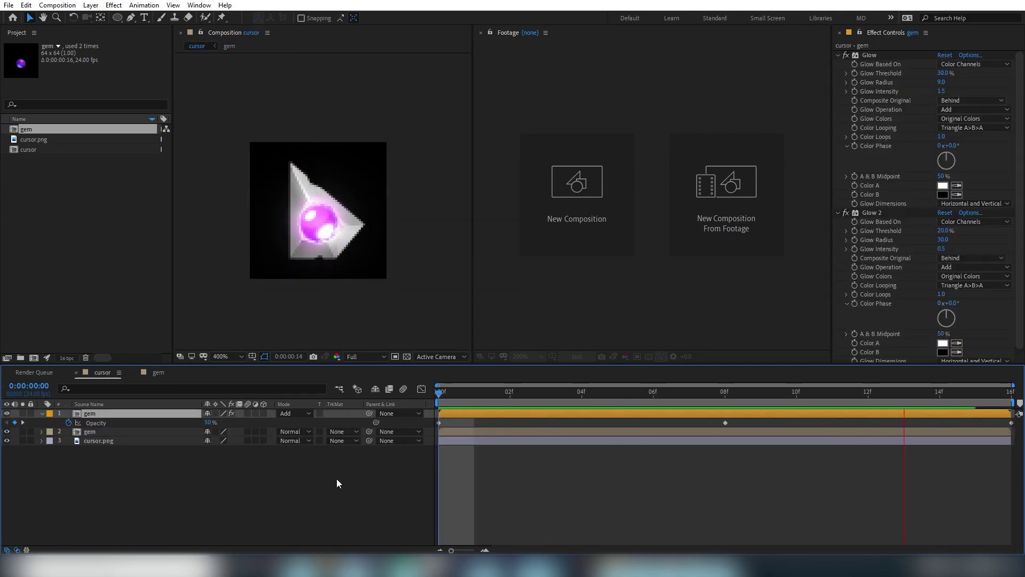
key("space")
left_click(209, 492)
left_click(107, 416)
key("e")
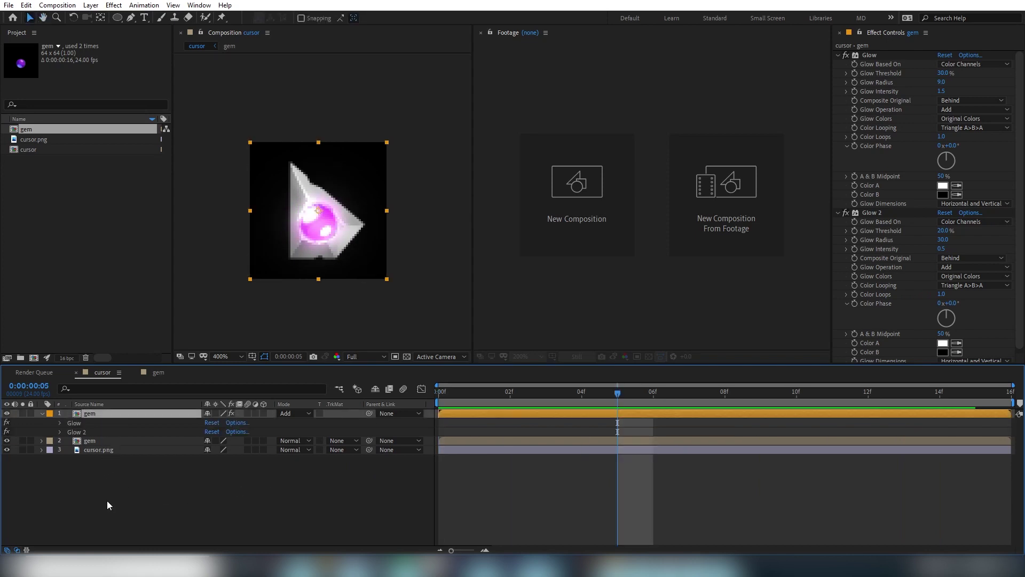
left_click(113, 441)
left_click(107, 488)
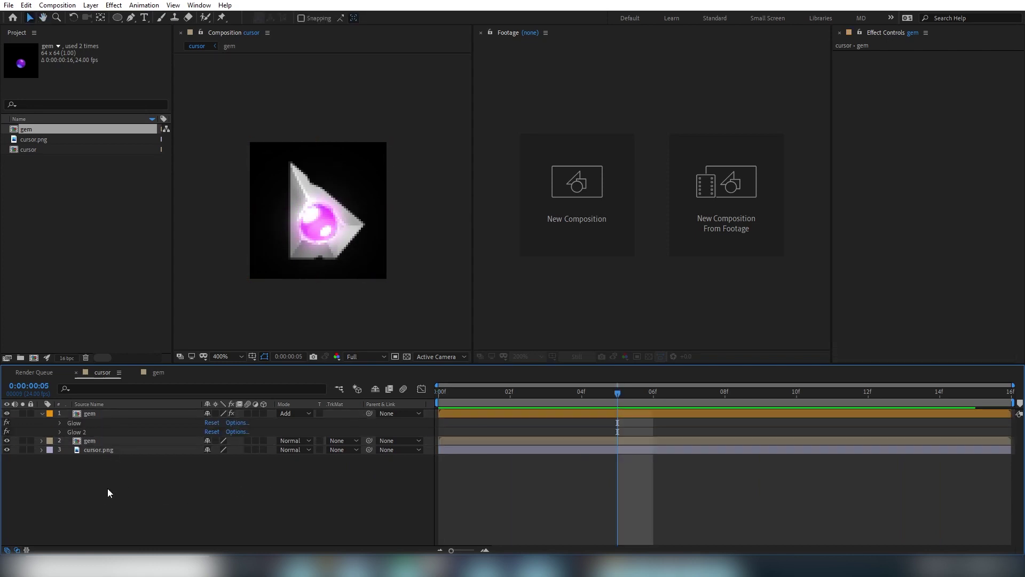
left_click(121, 417)
Apply Blur & Sharpen > Radial Blur to the top gem and centre it on the gem's middle.
left_click(114, 6)
mouse_move(142, 95)
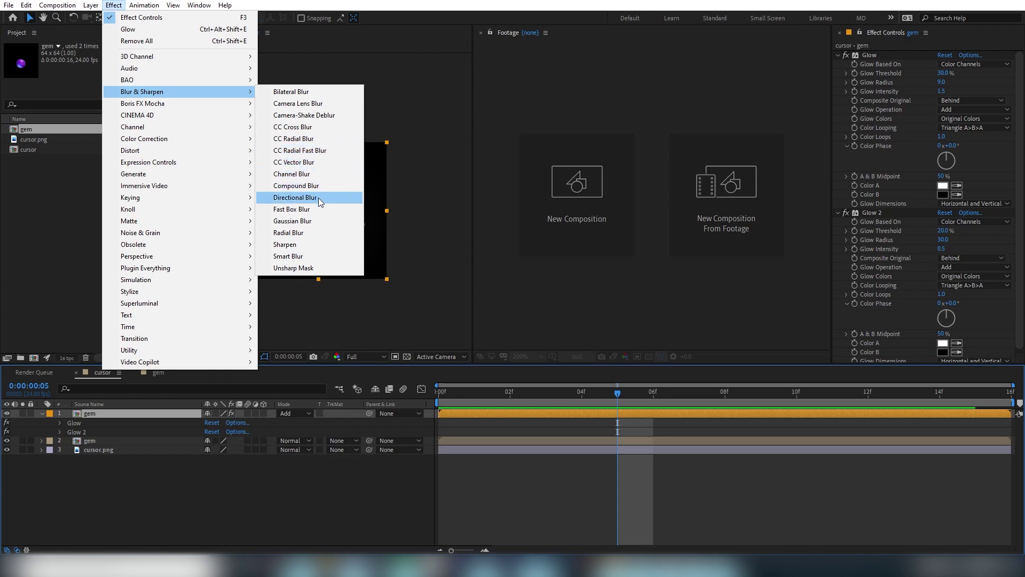
left_click(289, 232)
scroll(340, 304, "up", 2)
left_click_drag(340, 304, 343, 277)
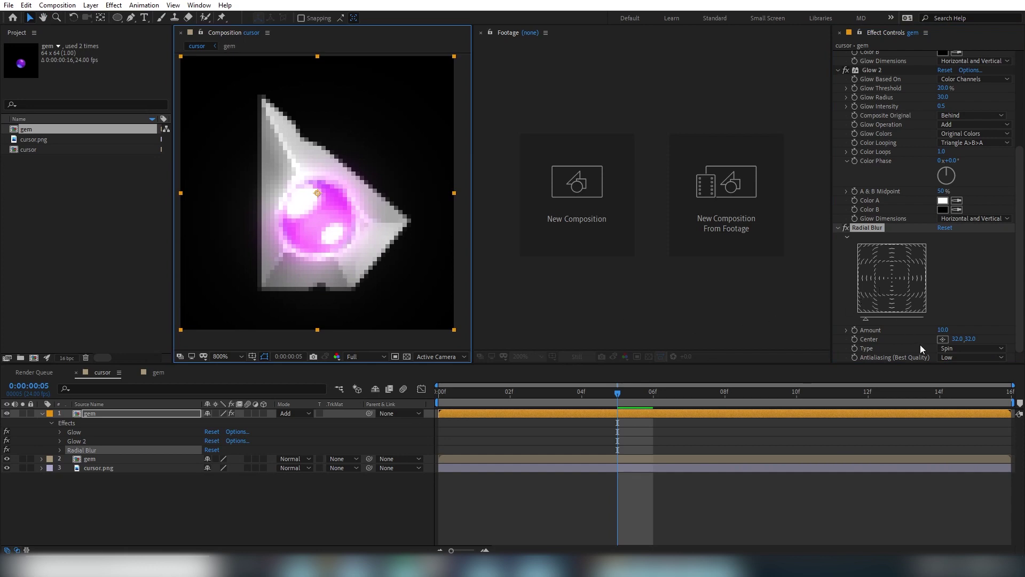
left_click(939, 341)
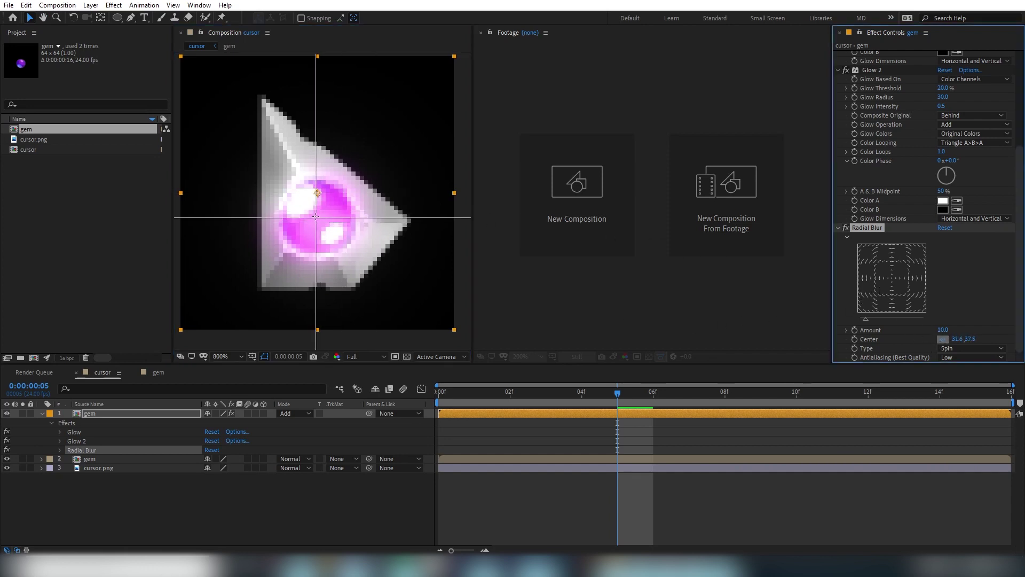
left_click(317, 217)
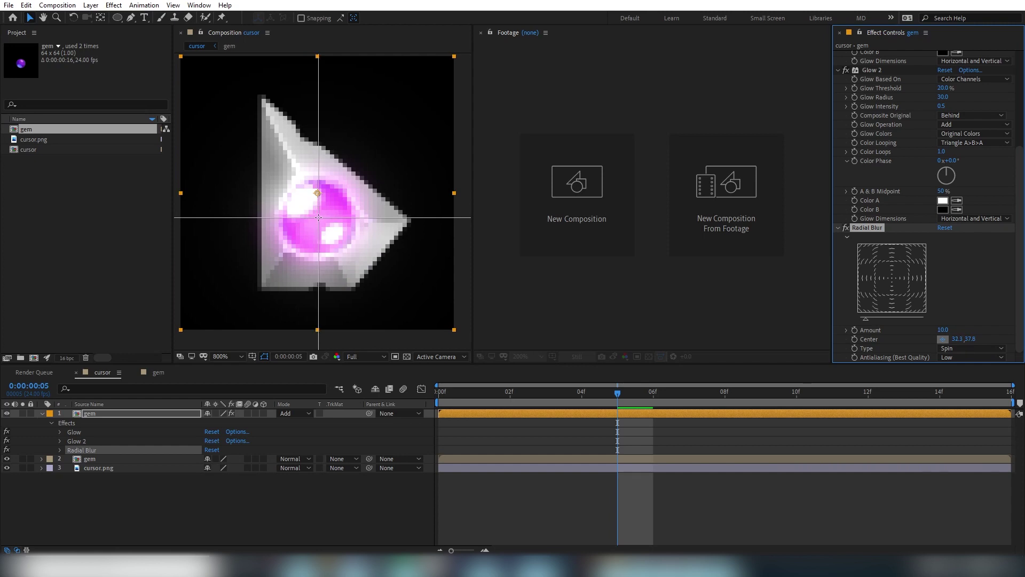
left_click(319, 217)
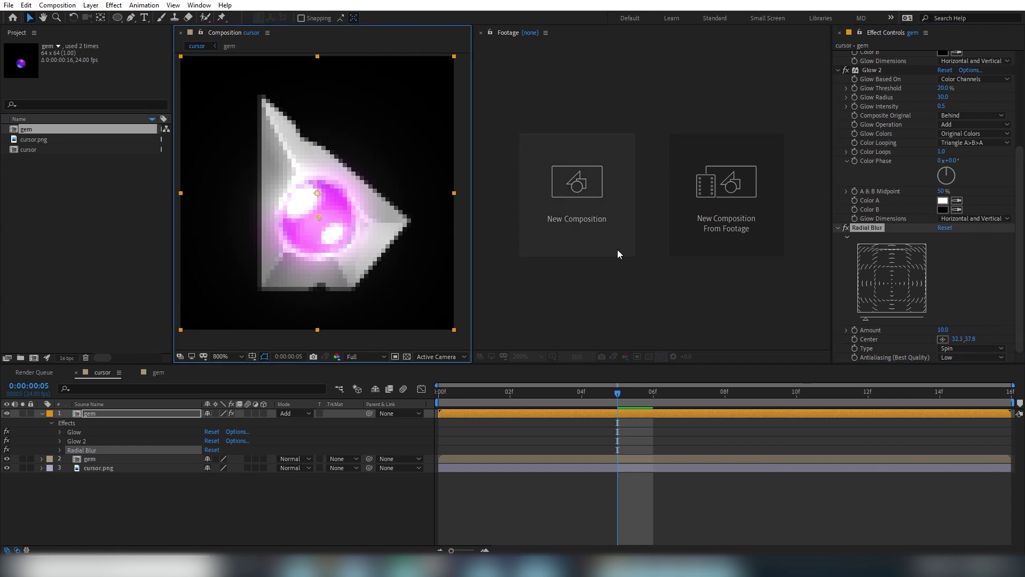
Raise the Radial Blur Amount to 110, soloing the top gem layer to check it.
left_click_drag(942, 330, 990, 332)
left_click(23, 414)
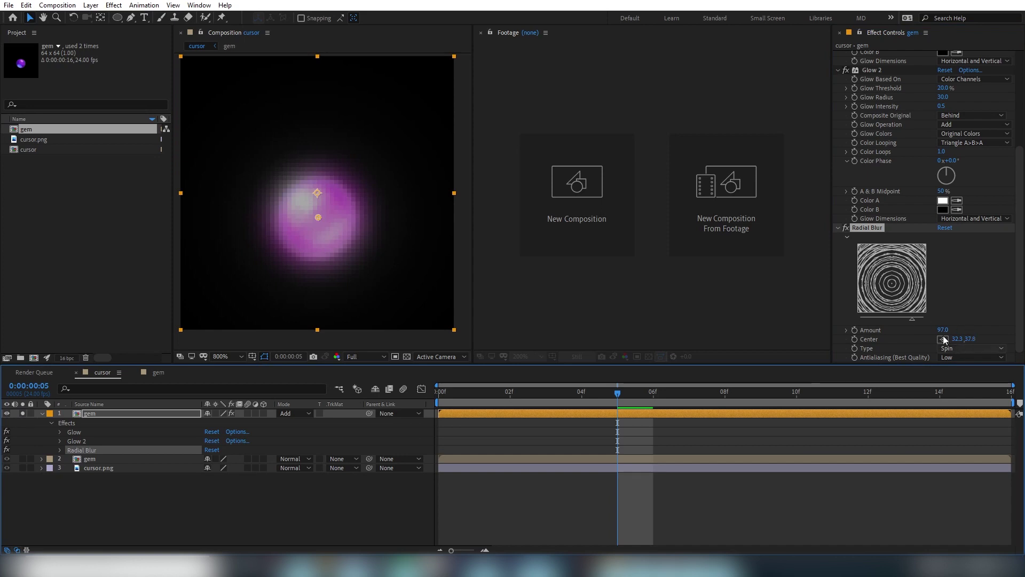
left_click_drag(942, 329, 916, 330)
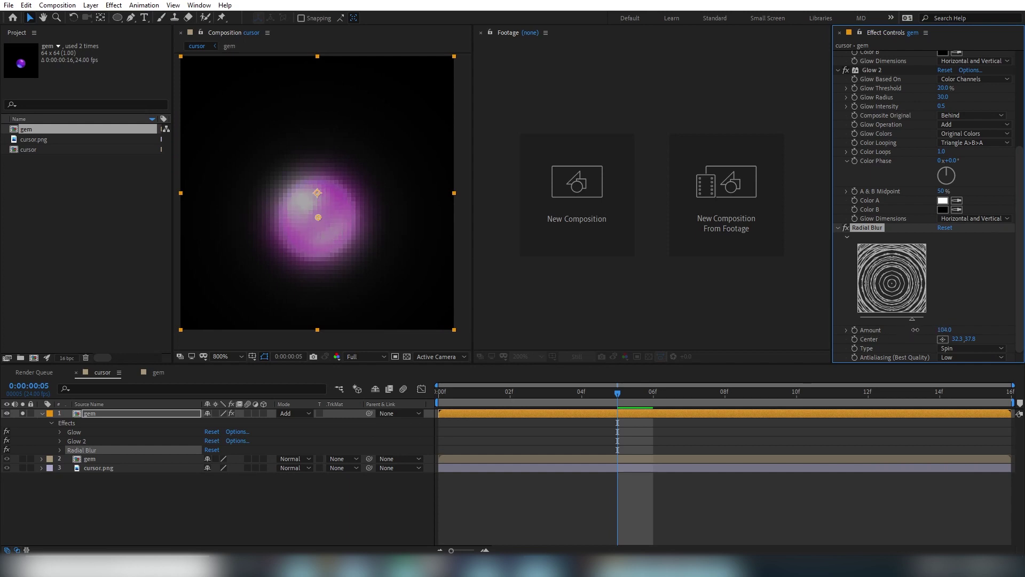
left_click(295, 516)
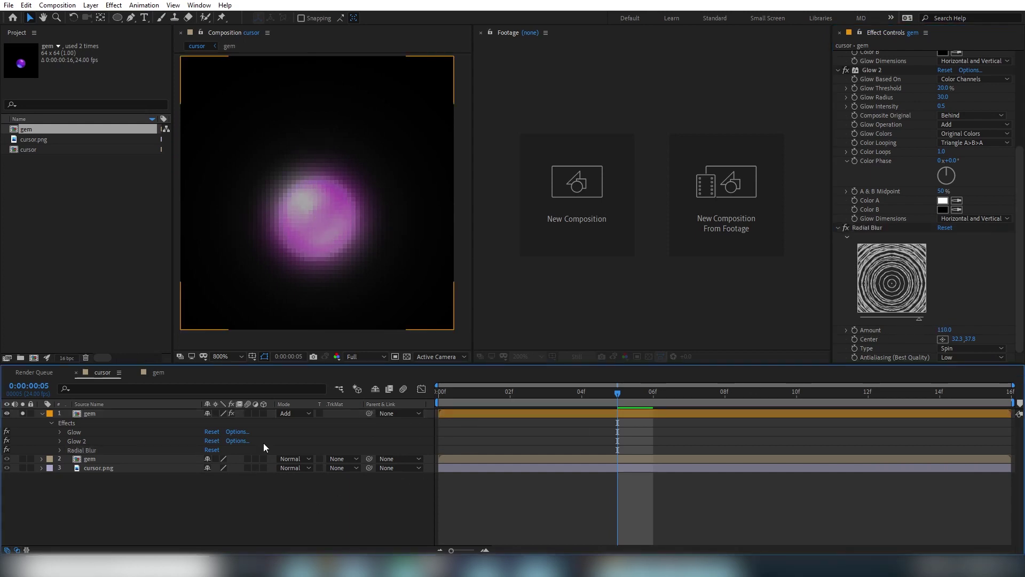
Copy the top layer's Radial Blur onto the second gem layer and lower its Amount.
left_click(23, 413)
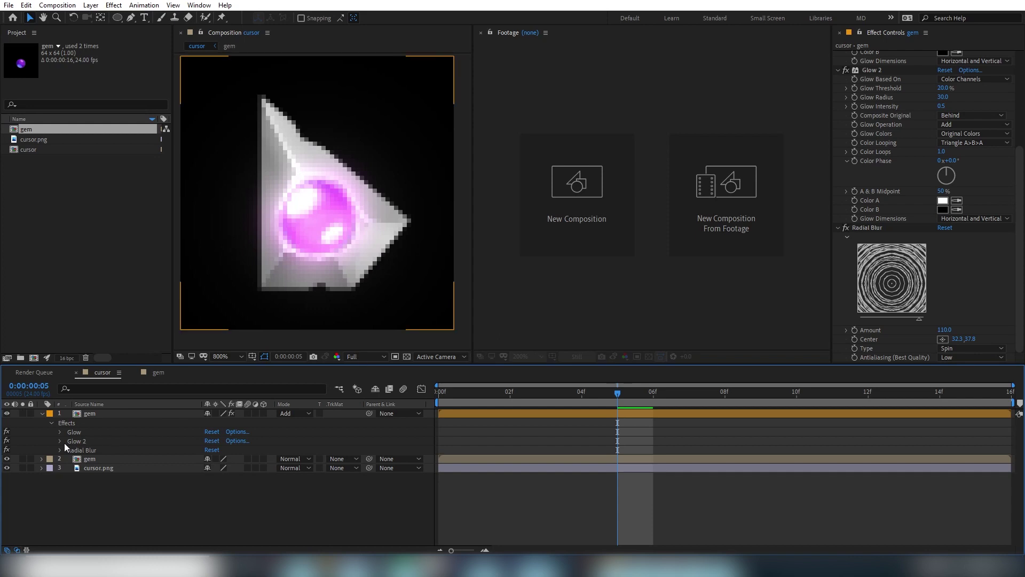
left_click(23, 459)
left_click(110, 459)
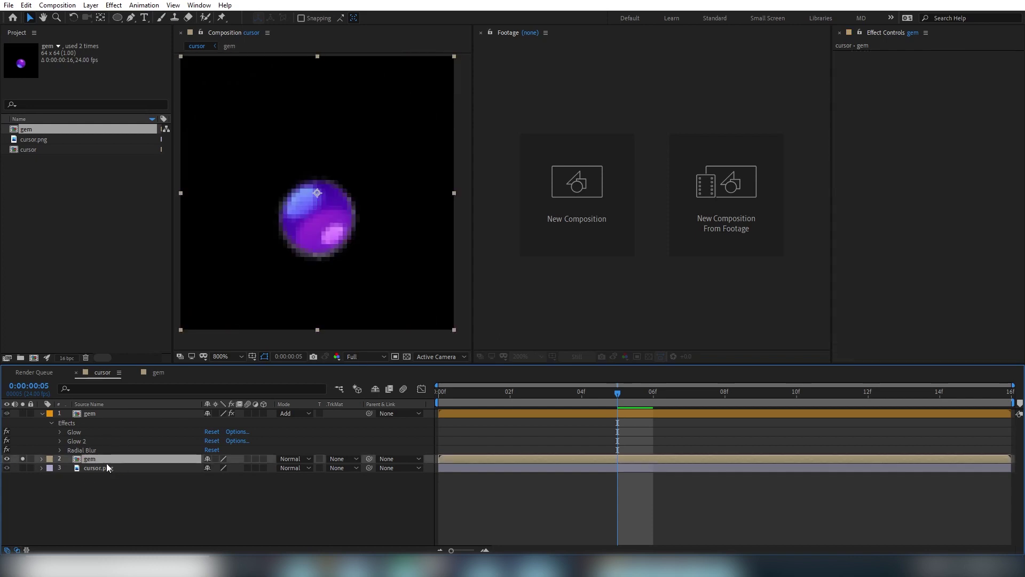
left_click(91, 450)
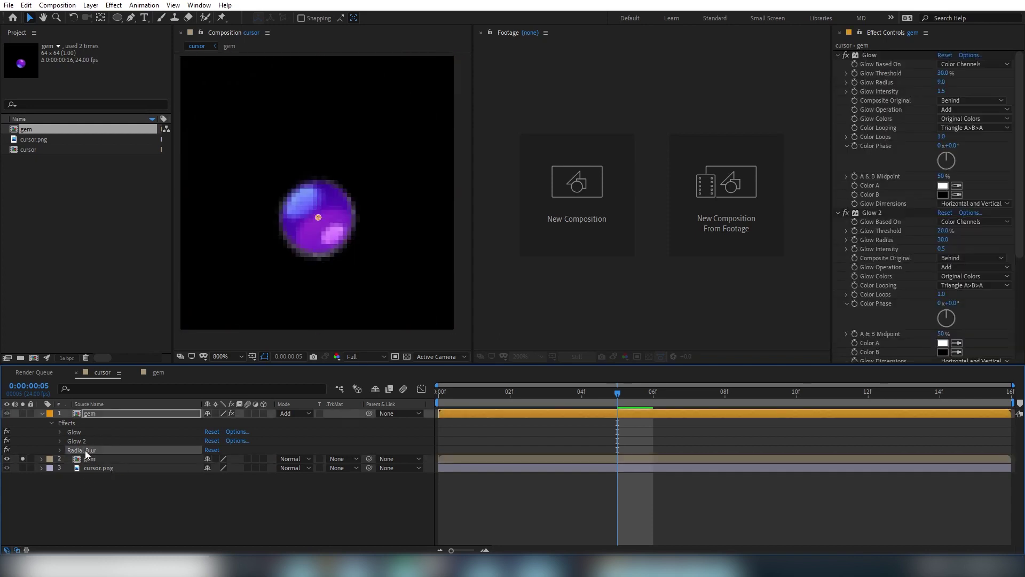
key("ctrl+c")
left_click(96, 460)
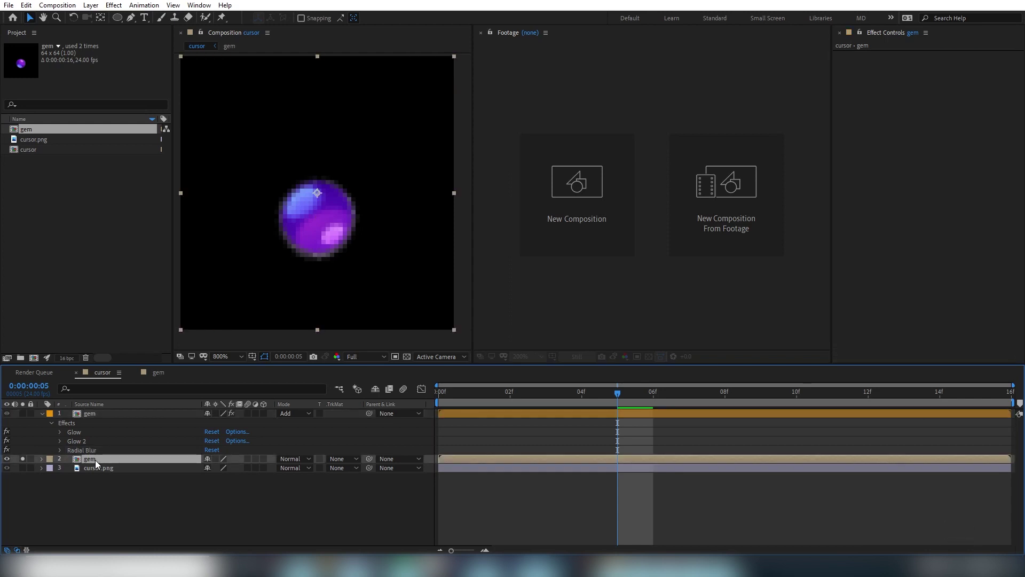
key("ctrl+v")
left_click(115, 502)
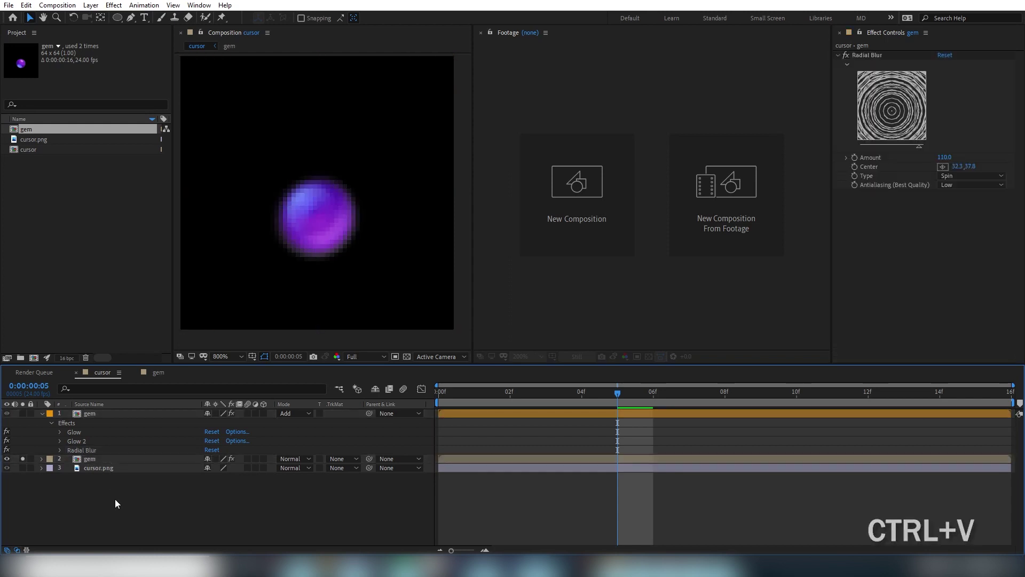
left_click(111, 460)
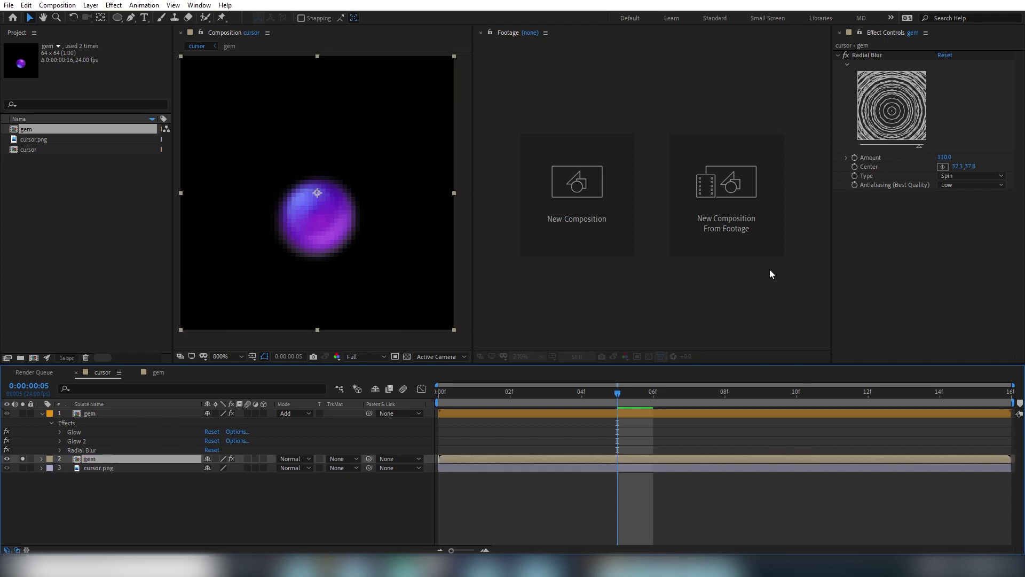
left_click_drag(944, 158, 921, 159)
Unsolo the second gem layer and RAM-preview the full cursor under both Radial Blurs.
left_click(631, 521)
key("space")
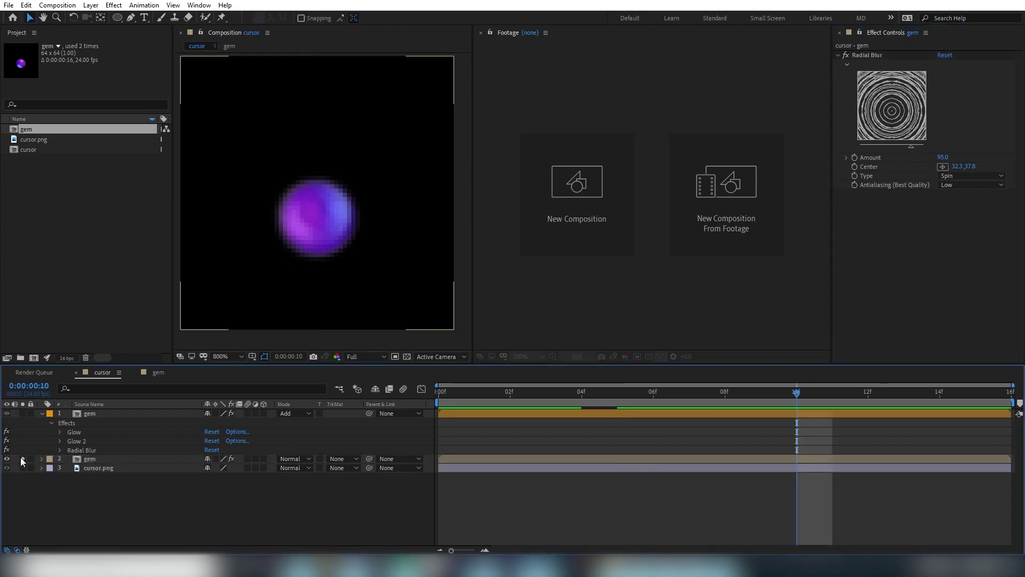
left_click(23, 458)
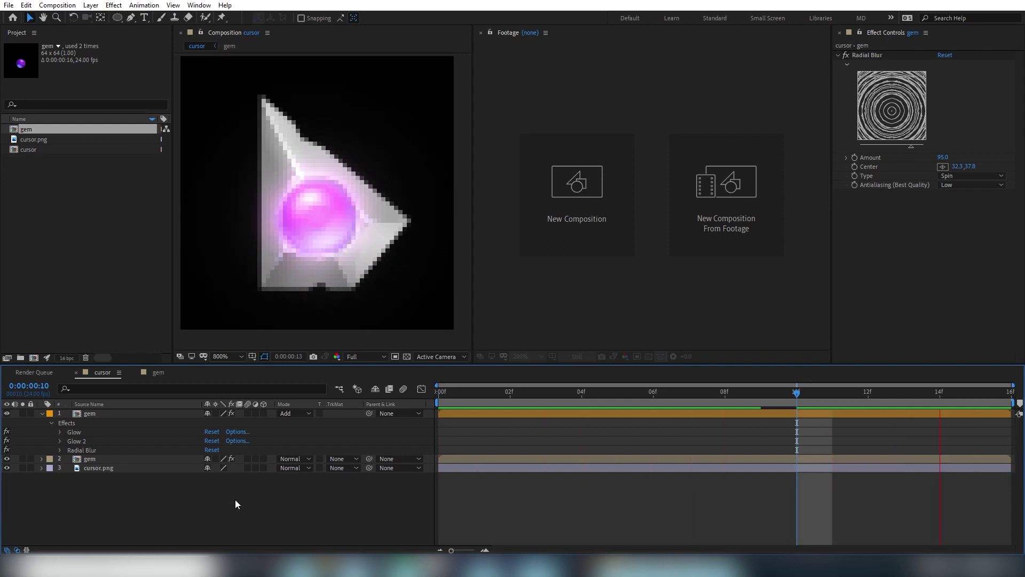
key("h")
scroll(363, 239, "down", 5)
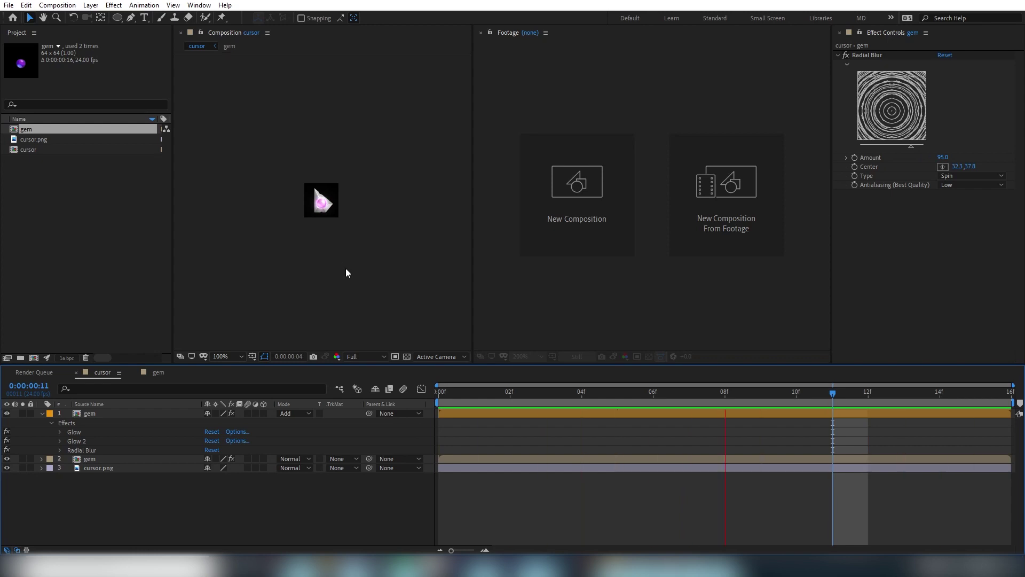
scroll(345, 269, "up", 5)
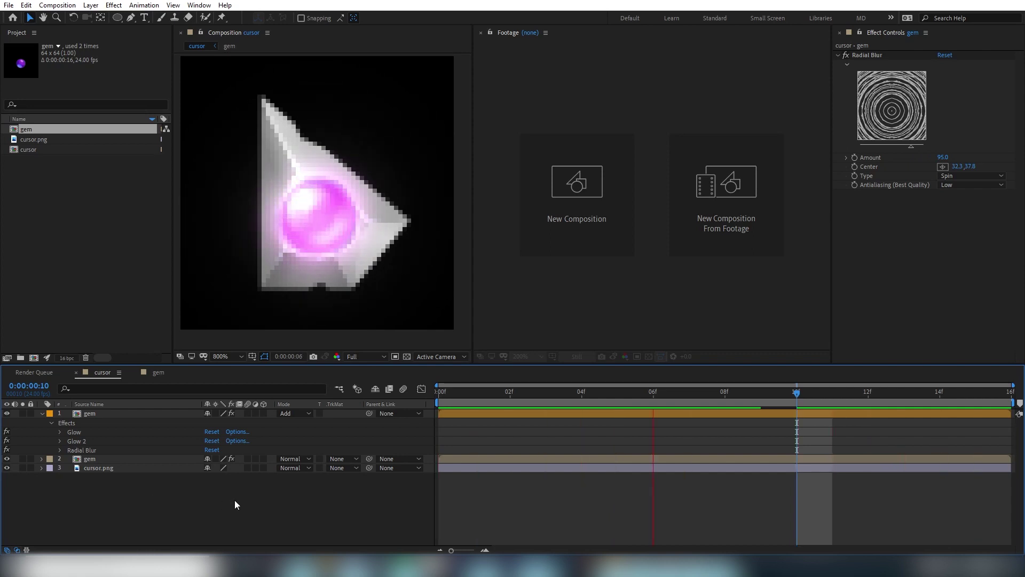
scroll(345, 268, "down", 6)
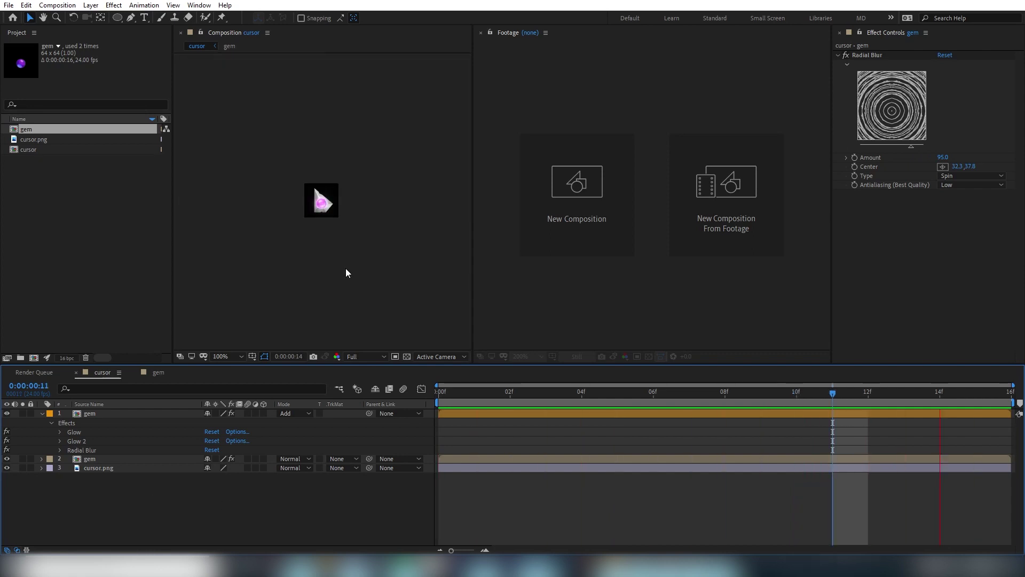
Disable the top gem layer's Glow and Glow 2 effects and preview the cursor without them.
key("space")
key("e")
left_click(85, 433)
left_click(80, 442, "shift")
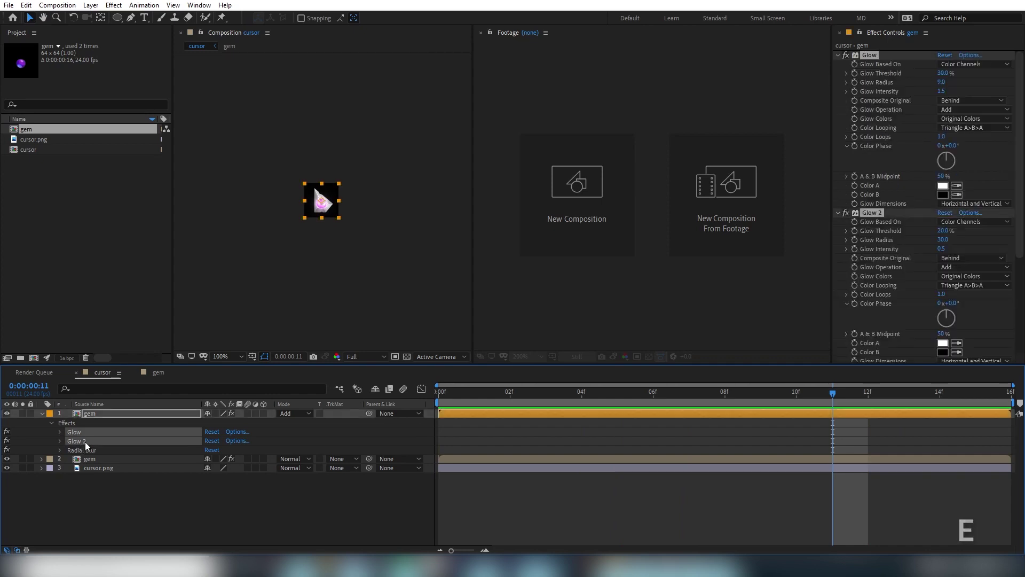
left_click(84, 441, "ctrl")
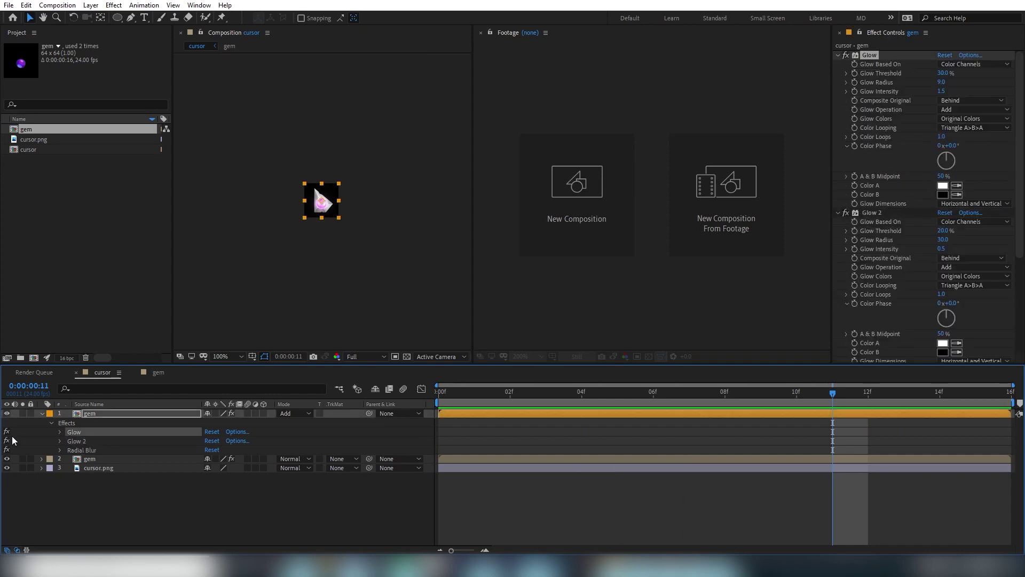
left_click(6, 432)
left_click(6, 440)
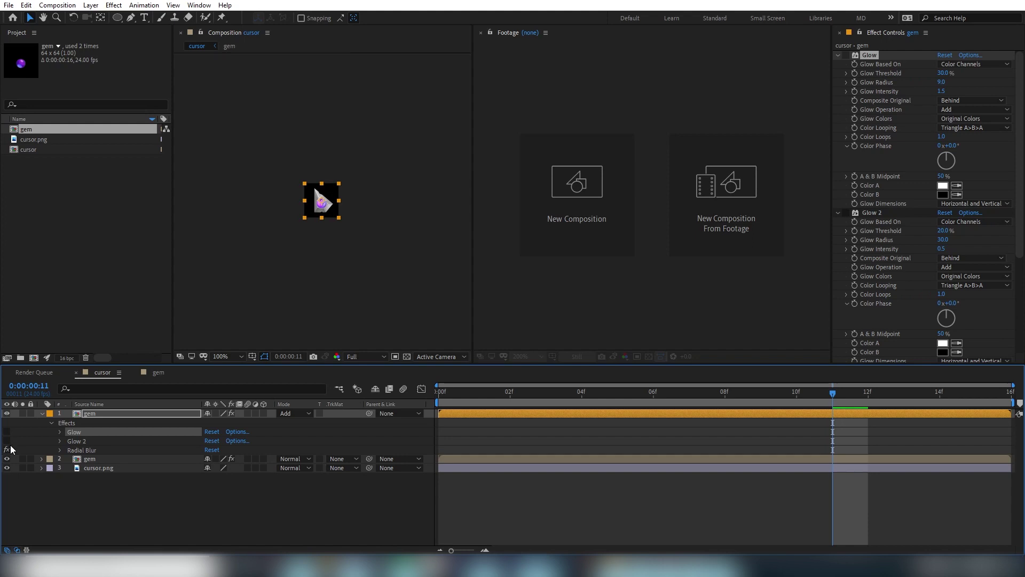
left_click(95, 448)
key("space")
Apply Deep Glow to the gem layer and move it ahead of Radial Blur.
left_click(117, 6)
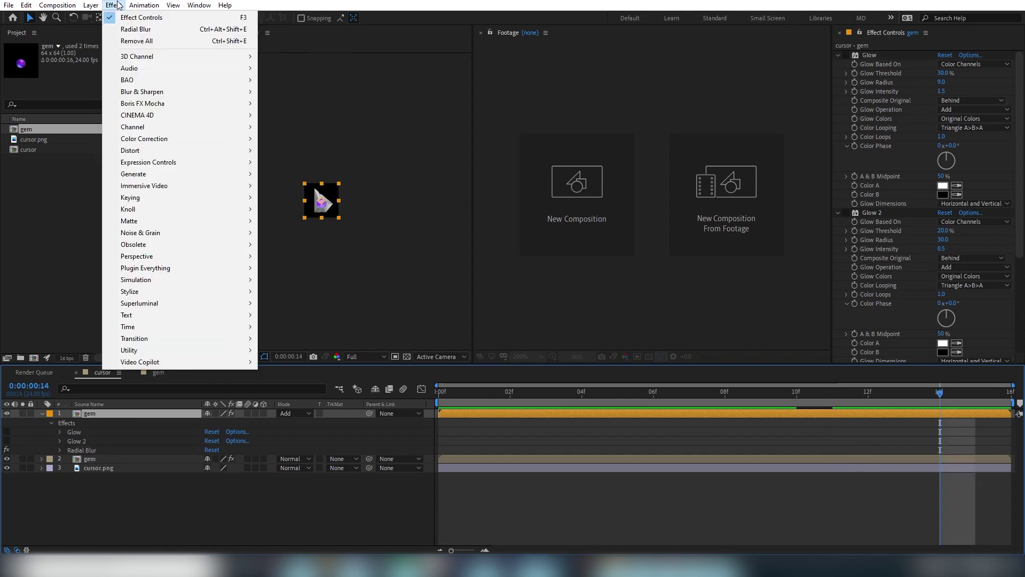
mouse_move(153, 270)
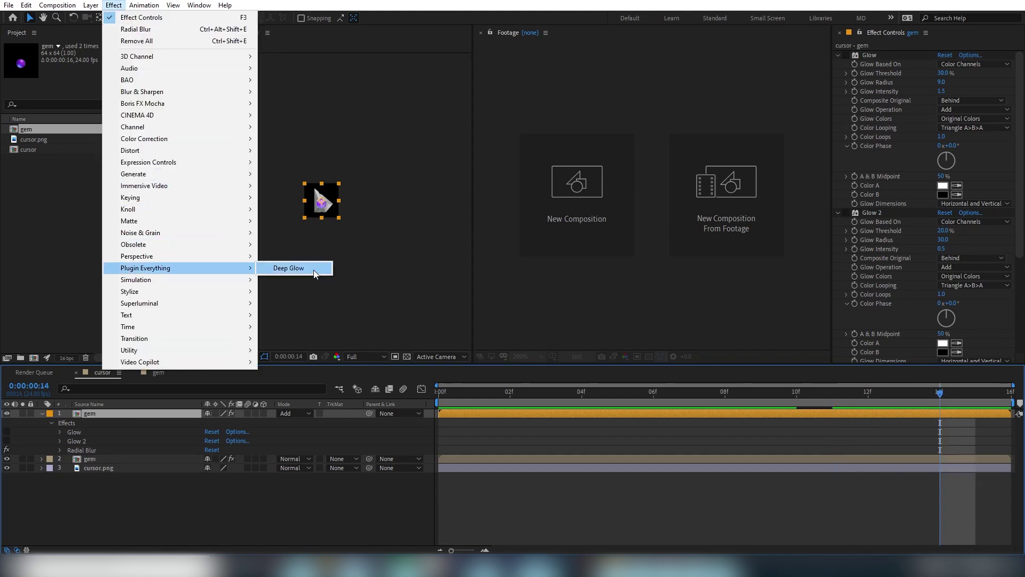
left_click(291, 268)
key("period")
key("period")
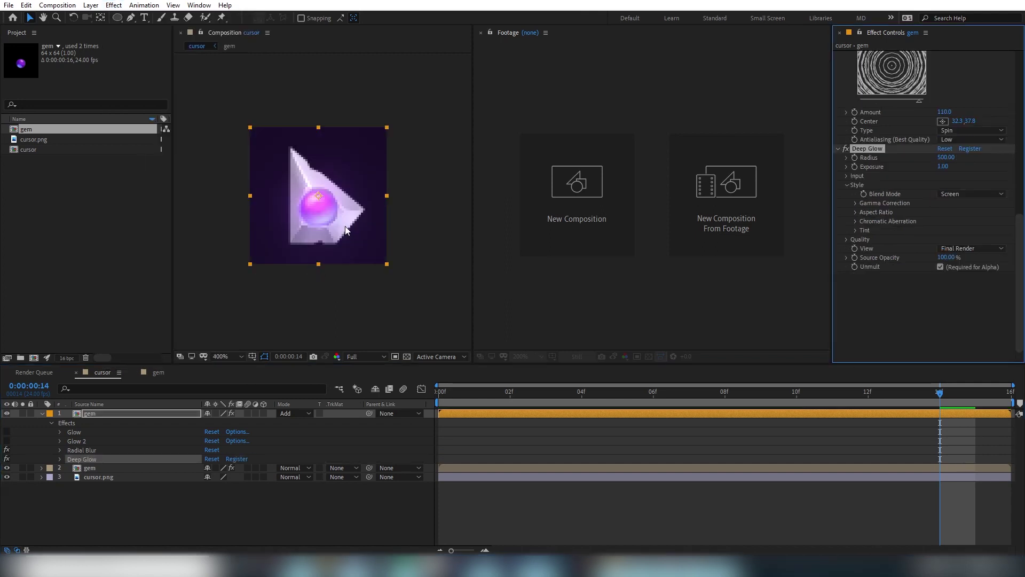
left_click_drag(381, 212, 382, 227)
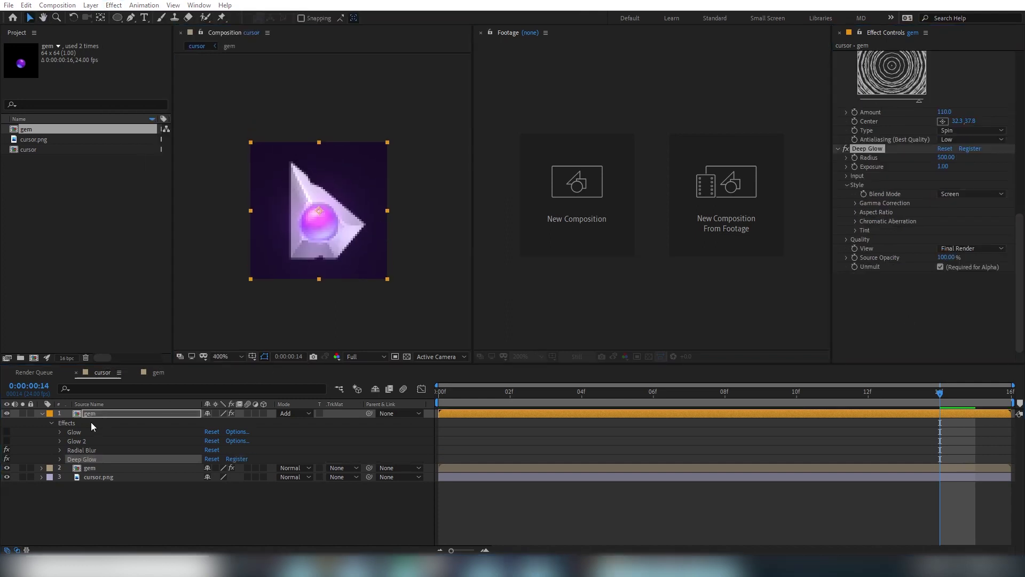
left_click_drag(81, 462, 104, 450)
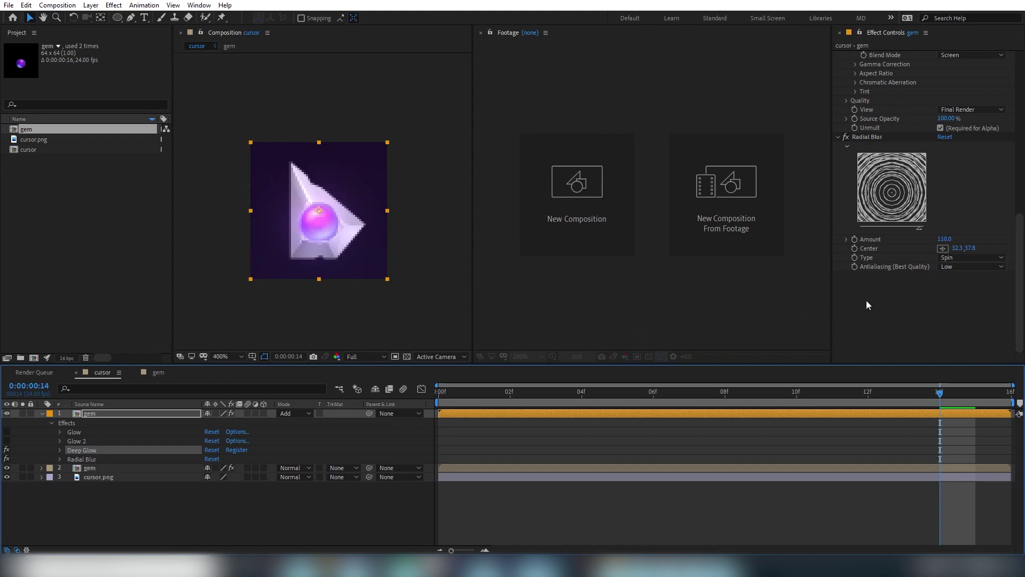
scroll(909, 294, "up", 5)
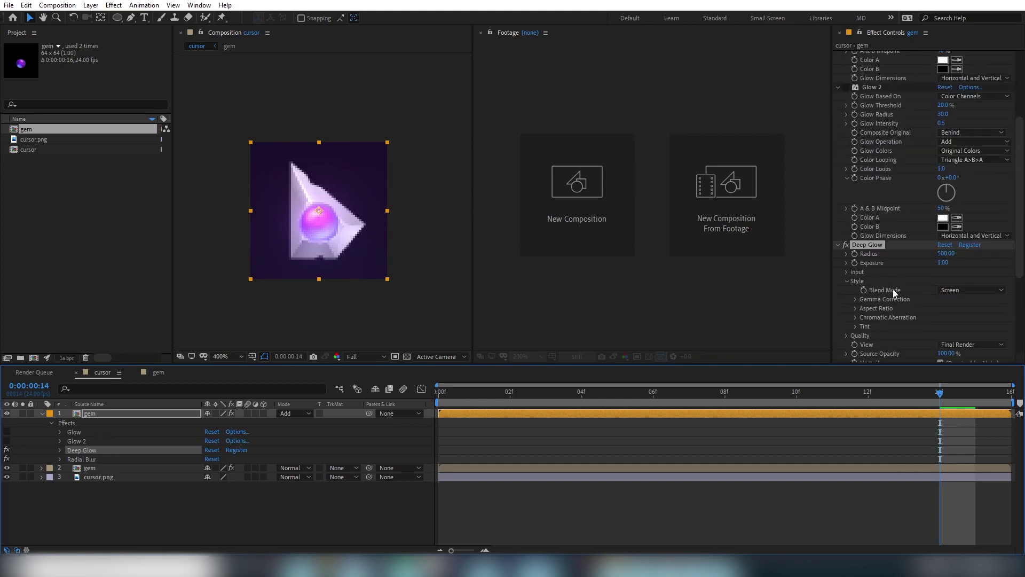
scroll(893, 288, "down", 1)
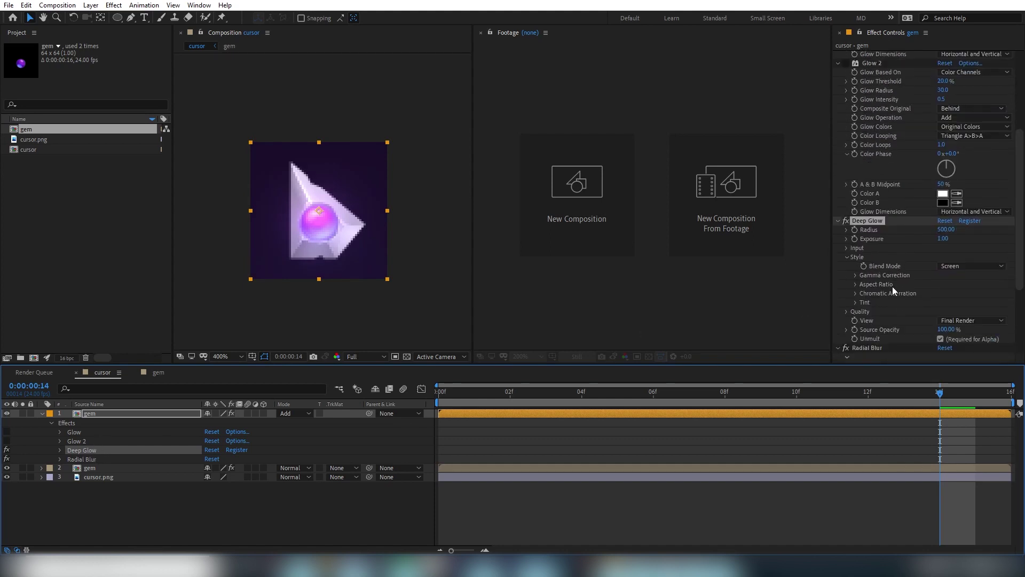
left_click(944, 229)
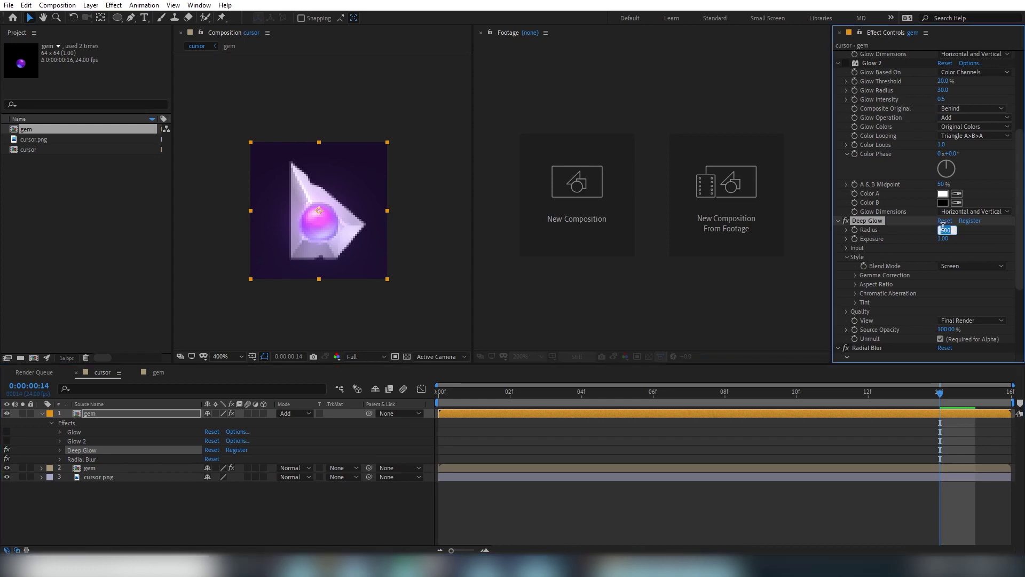
Set Deep Glow's Radius to 30 and duplicate it as Deep Glow 2.
type("30")
key("Return")
scroll(876, 156, "down", 3)
key("ctrl+d")
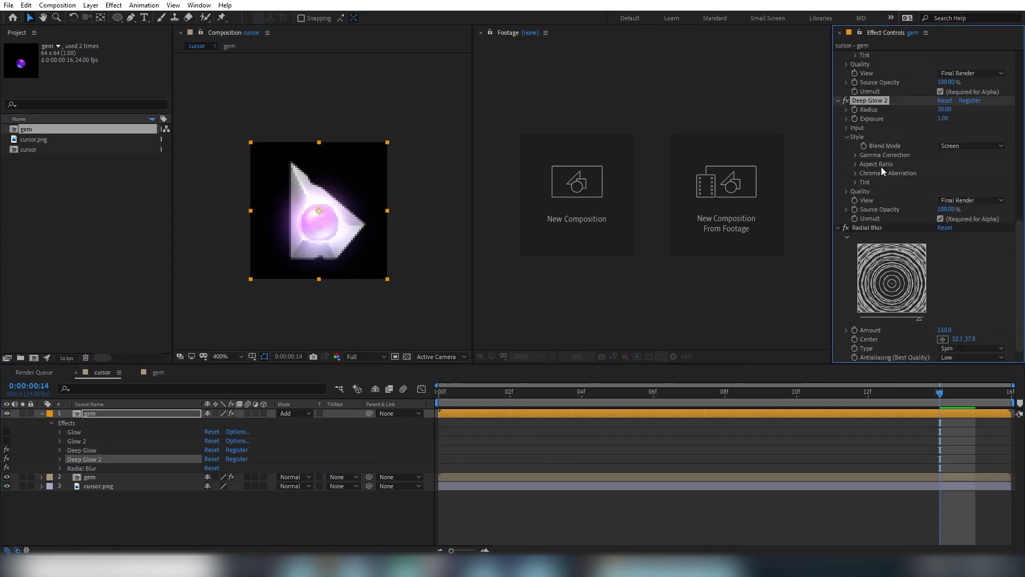
left_click(75, 460)
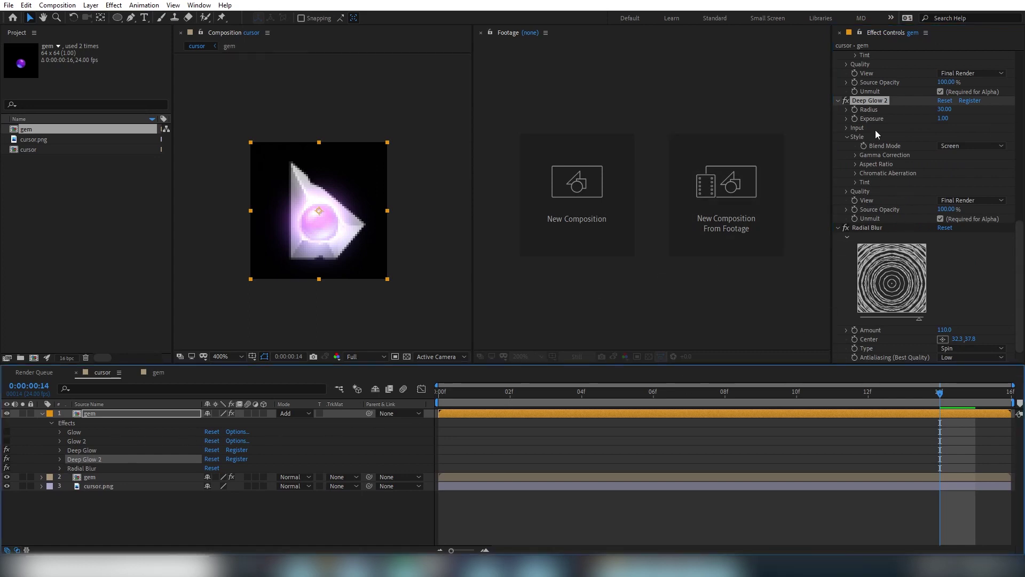
Give Deep Glow 2 Radius 10 and Exposure 0.5, then go to frame 08.
left_click(944, 110)
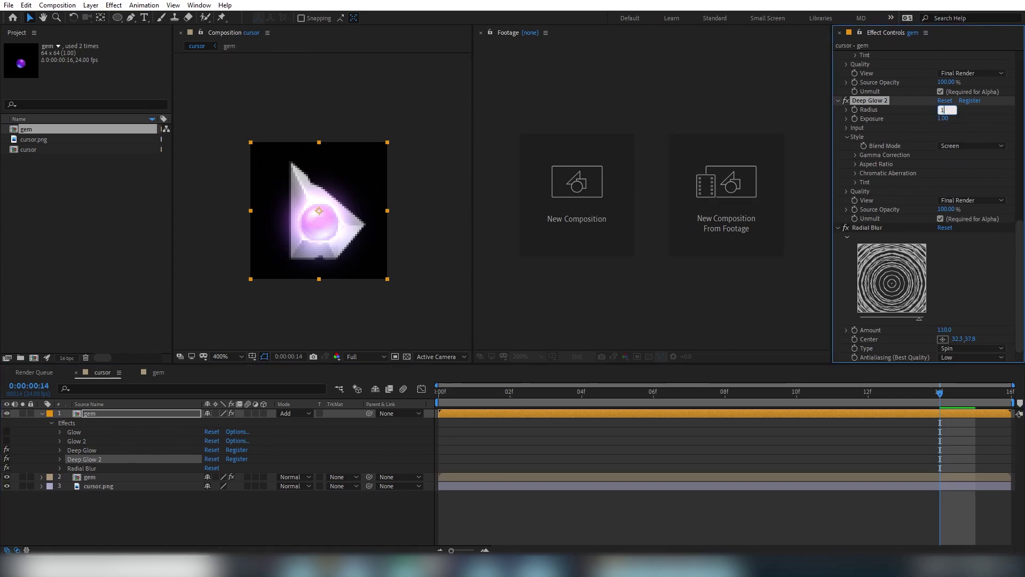
type("10")
key("Return")
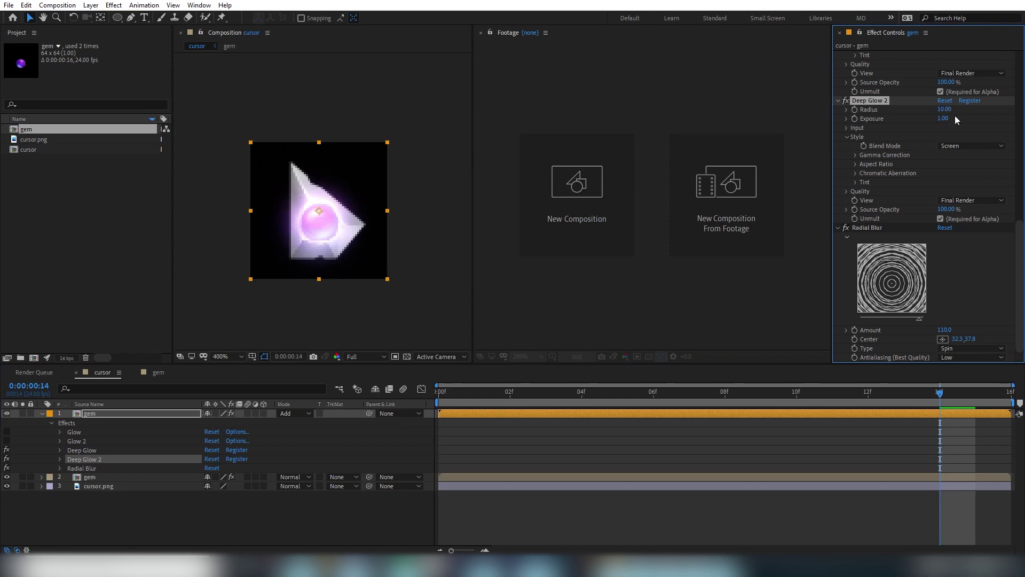
left_click(945, 118)
type("0.5")
key("Return")
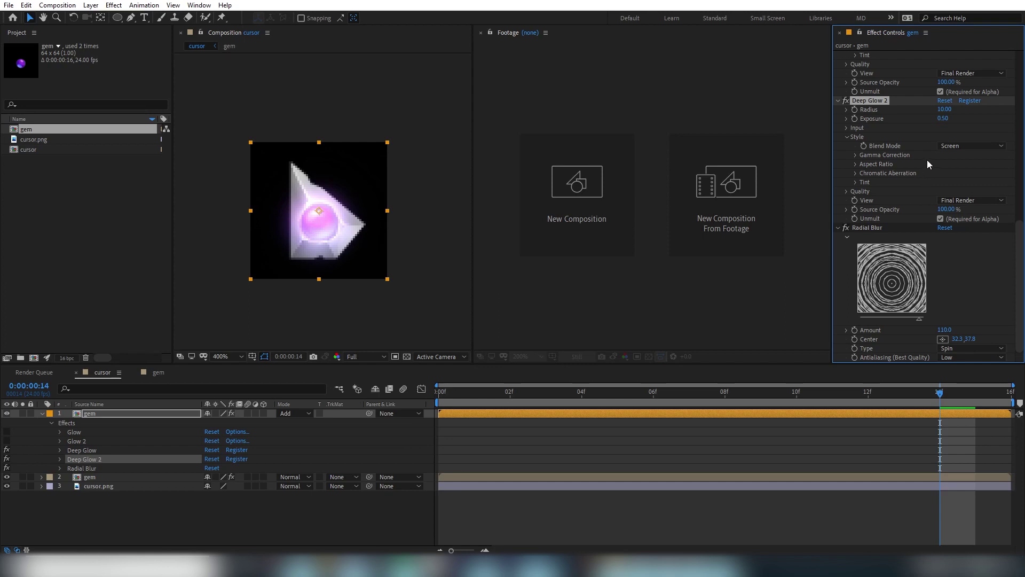
left_click(725, 401)
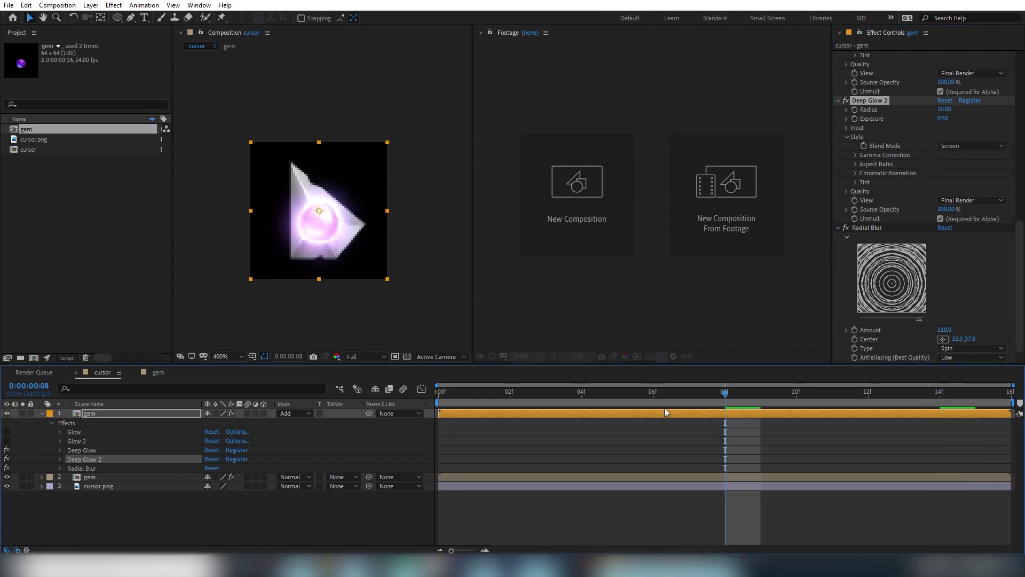
left_click(111, 414)
left_click(103, 459)
Reveal the gem layer's keyframes and set the frame 08 Opacity keyframe to 65%.
key("u")
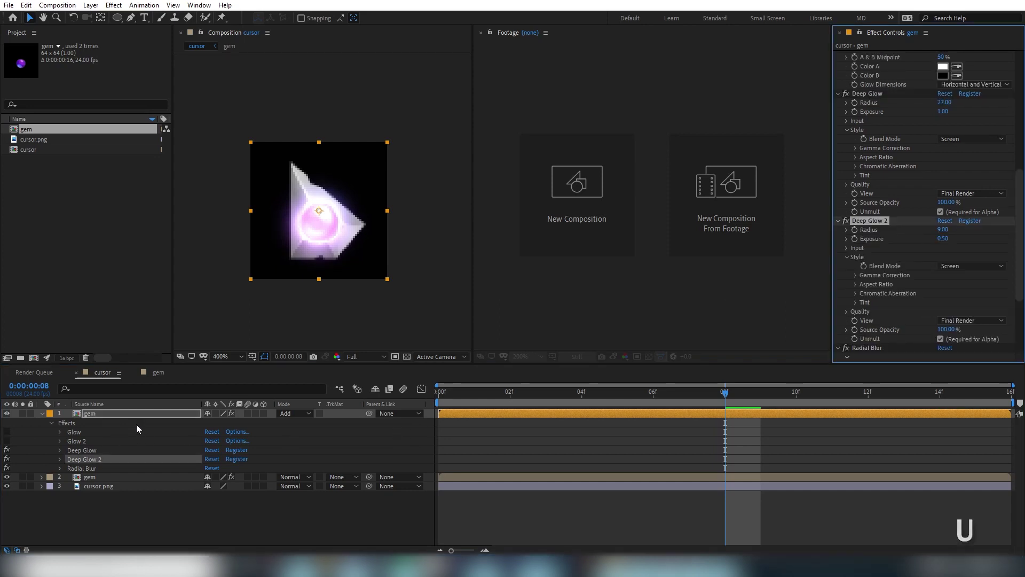
left_click(812, 513)
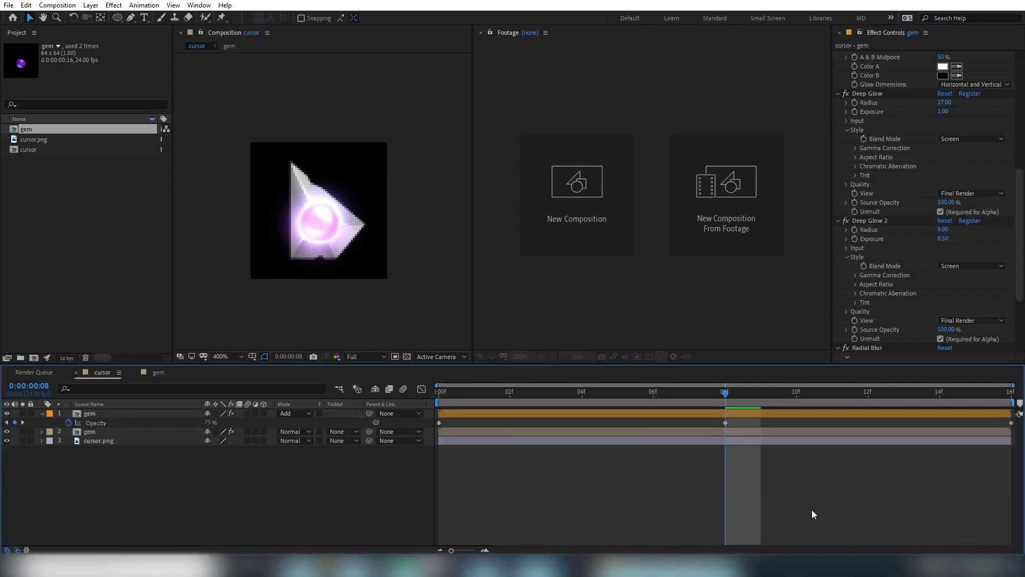
key("space")
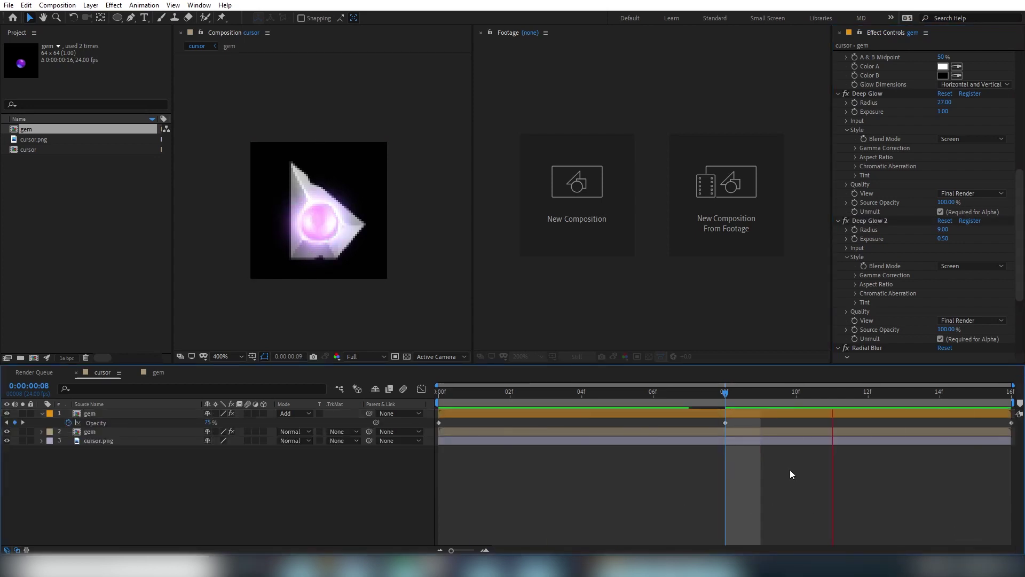
left_click(741, 414)
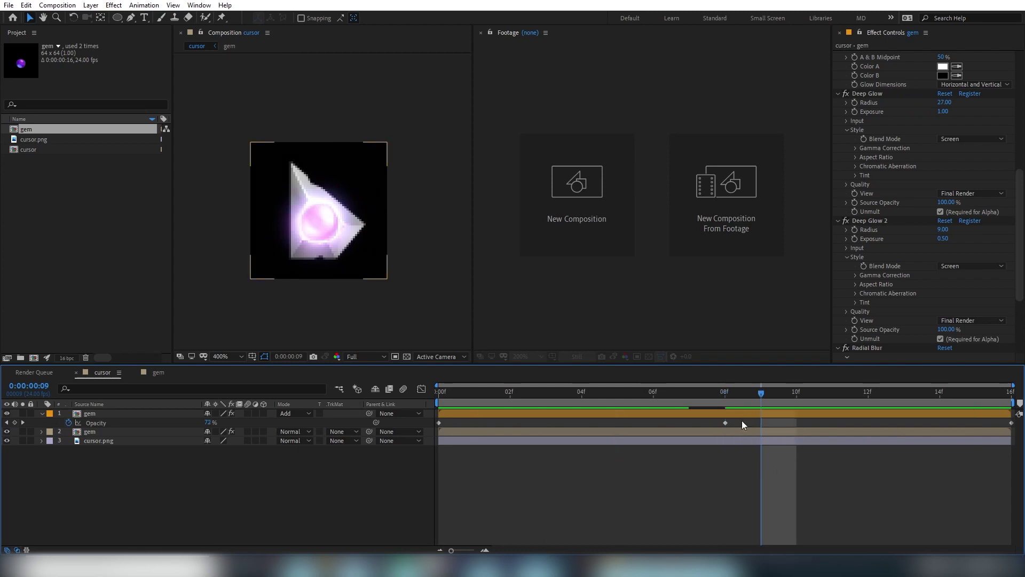
left_click(741, 397)
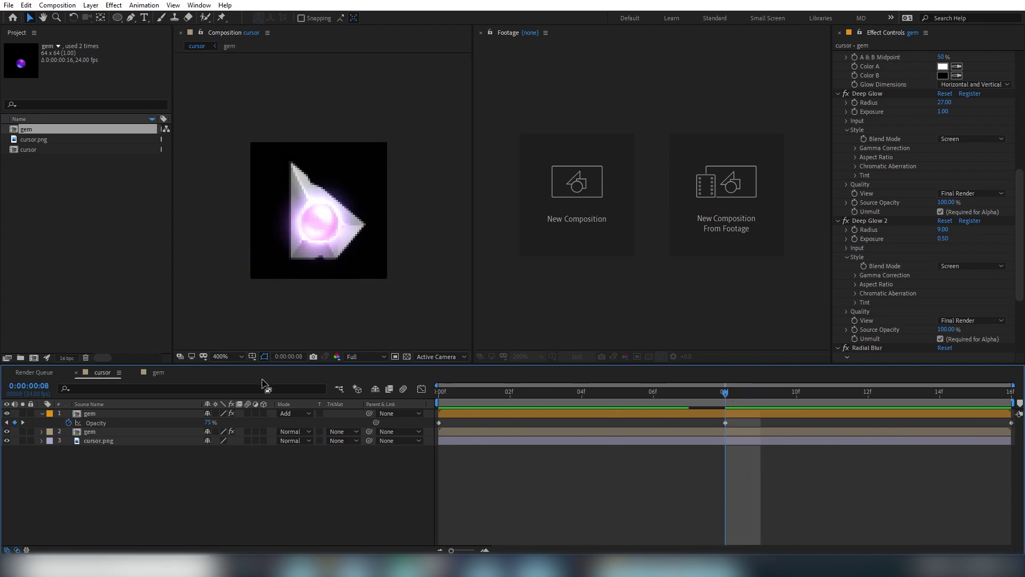
left_click(210, 422)
type("65")
key("Return")
Preview the glow animation with the lowered 65% opacity.
left_click(519, 483)
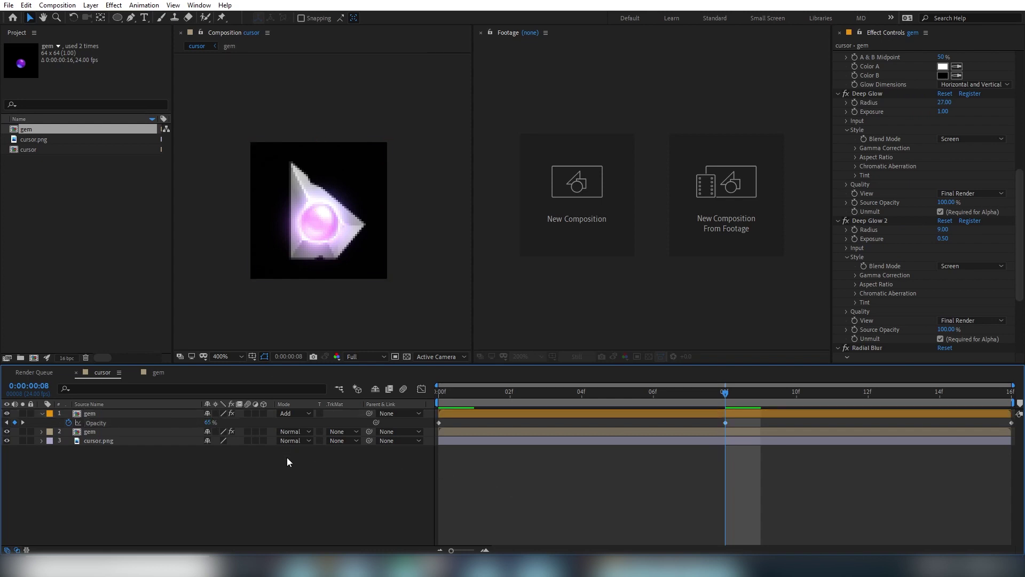
key("ctrl+Down")
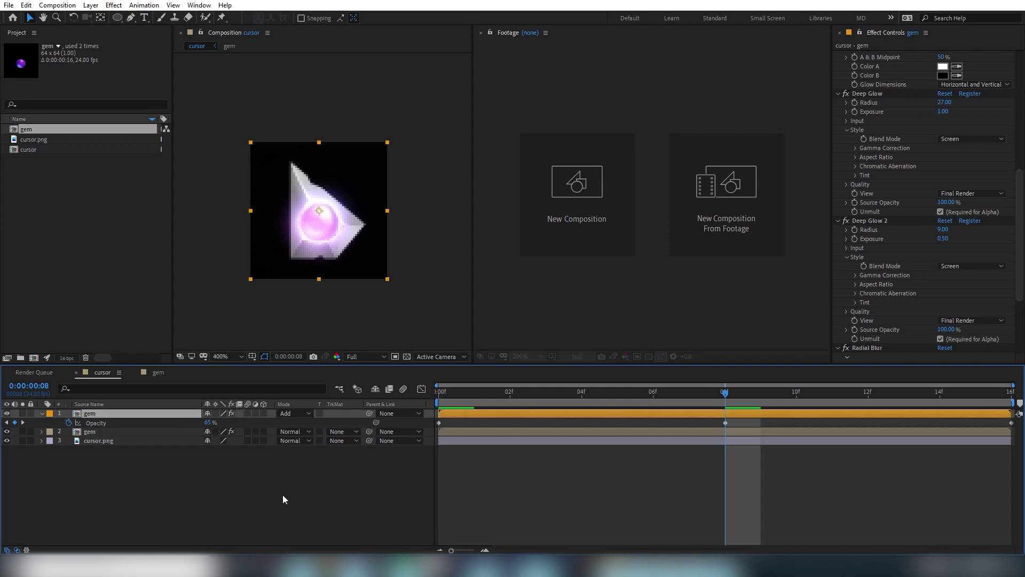
left_click(338, 496)
key("space")
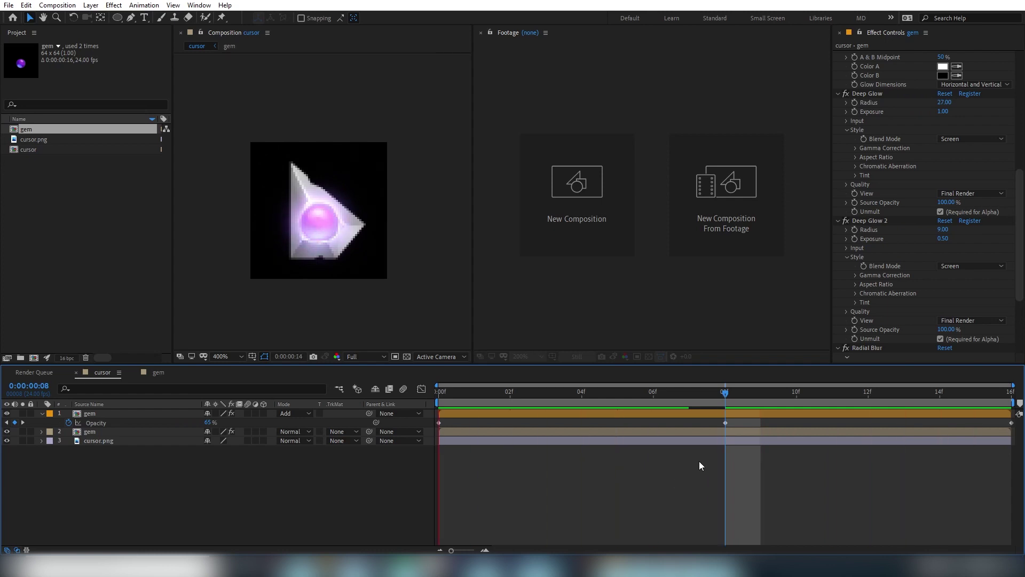
key("space")
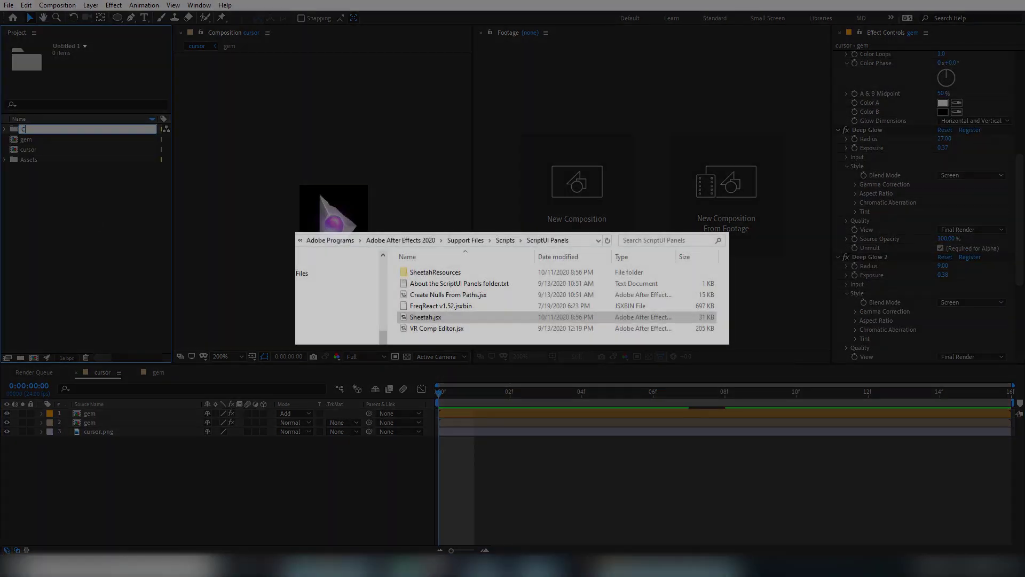
Rename the folder to Comps, move gem and cursor into it, and expand Comps and Assets.
type("omps")
key("Return")
left_click(31, 139)
left_click(35, 132, "shift")
left_click_drag(35, 132, 24, 150)
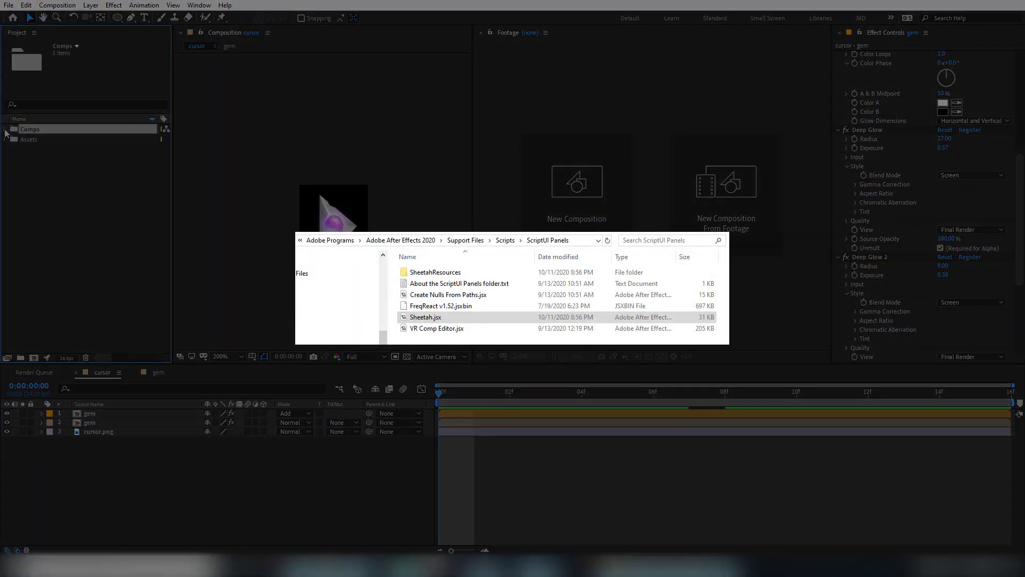
left_click(5, 129)
left_click(6, 160)
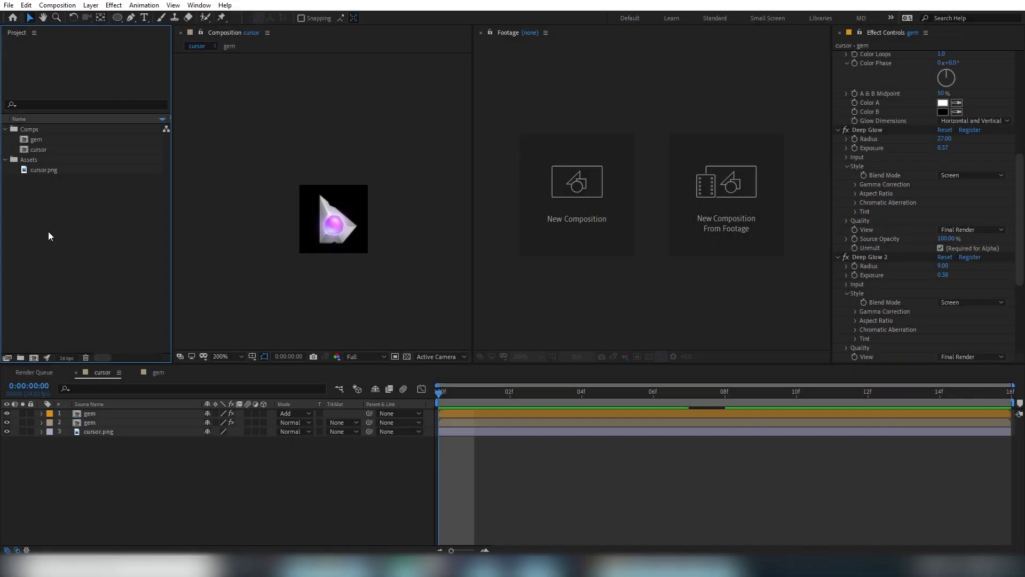
left_click(49, 150)
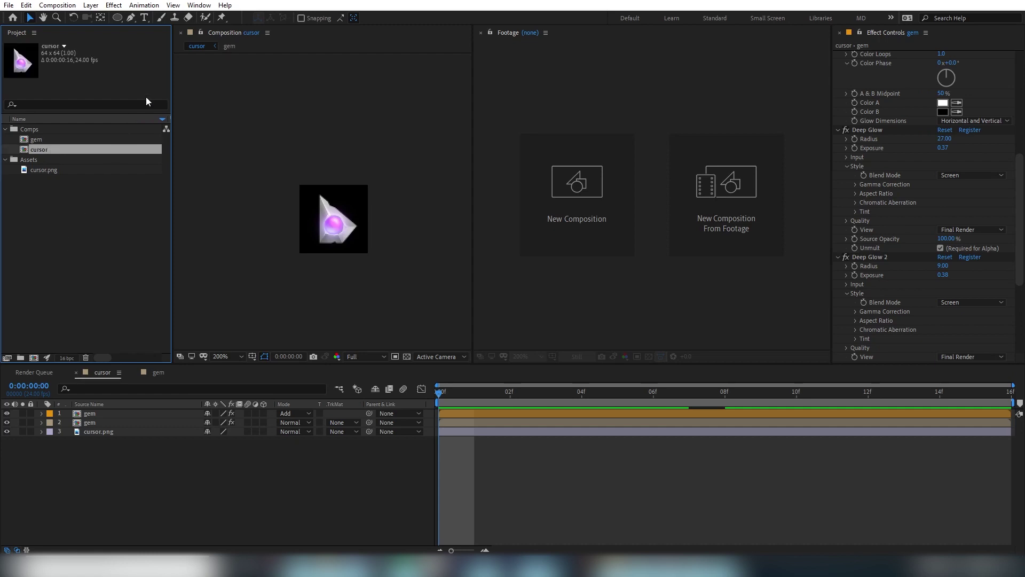
left_click(199, 5)
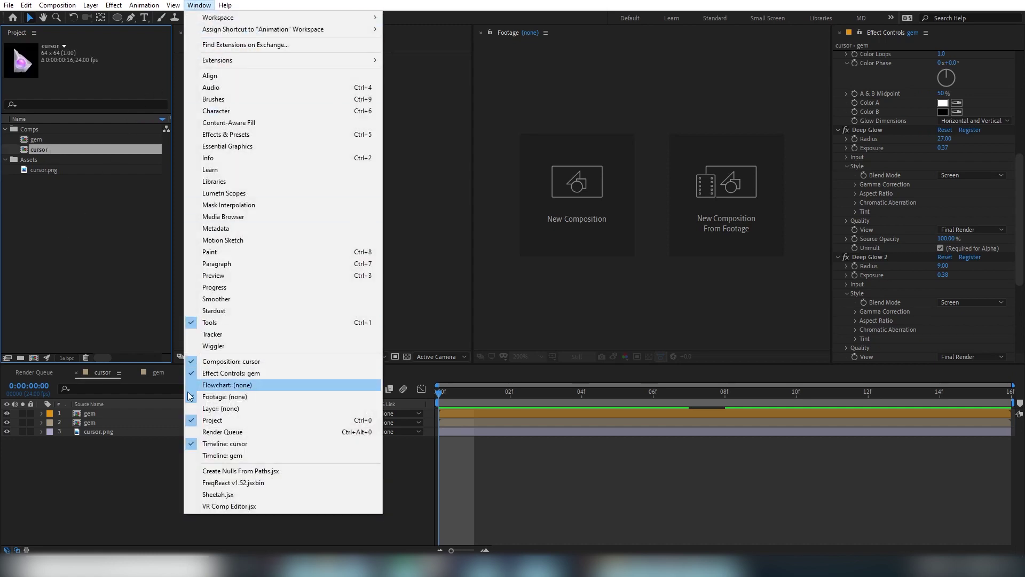
Open the Sheetah panel and dock it as a tab beside the Project panel.
left_click(208, 495)
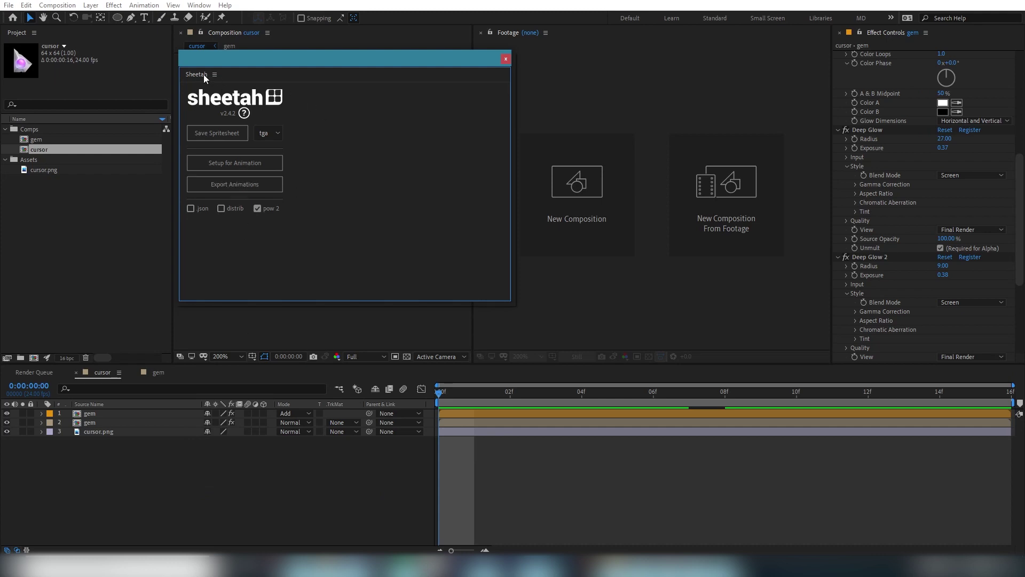
left_click_drag(202, 74, 157, 191)
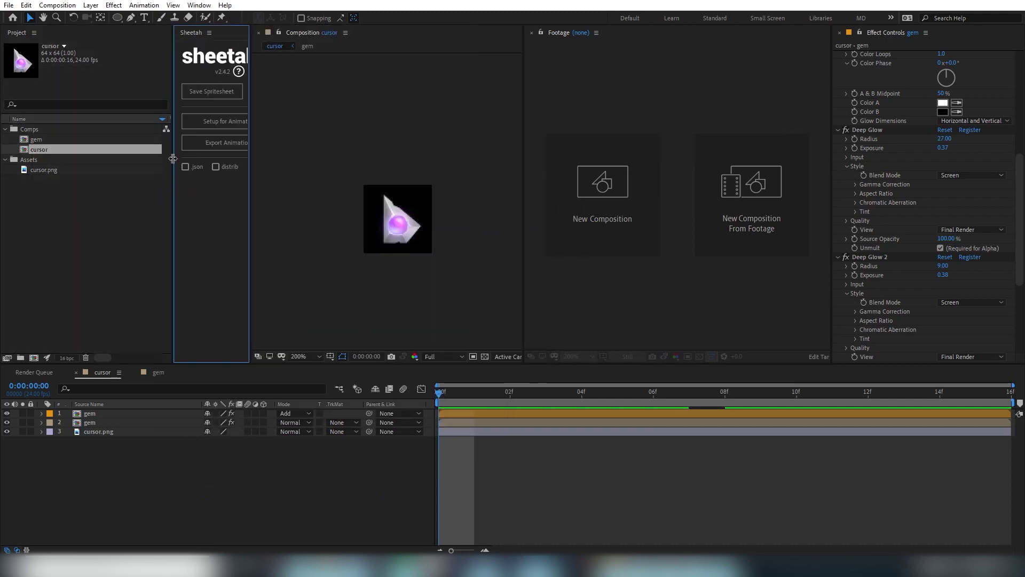
left_click_drag(249, 202, 326, 214)
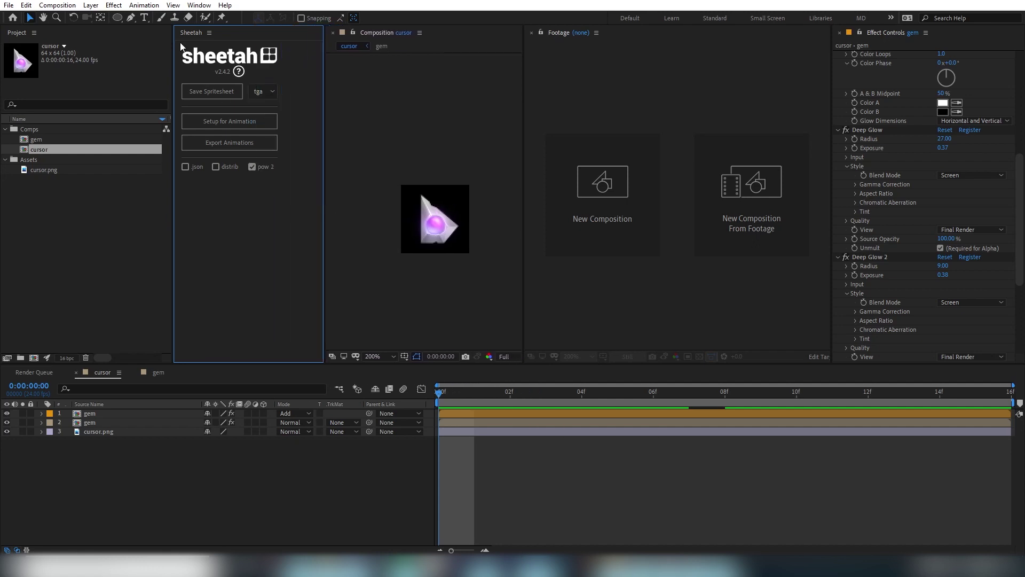
left_click_drag(193, 31, 100, 64)
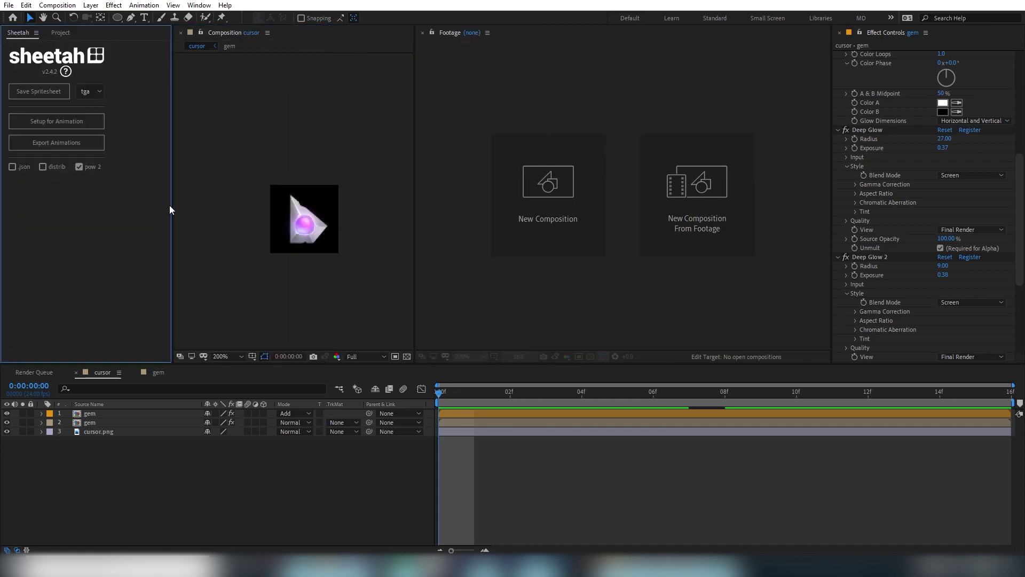
left_click_drag(172, 203, 182, 203)
left_click(60, 33)
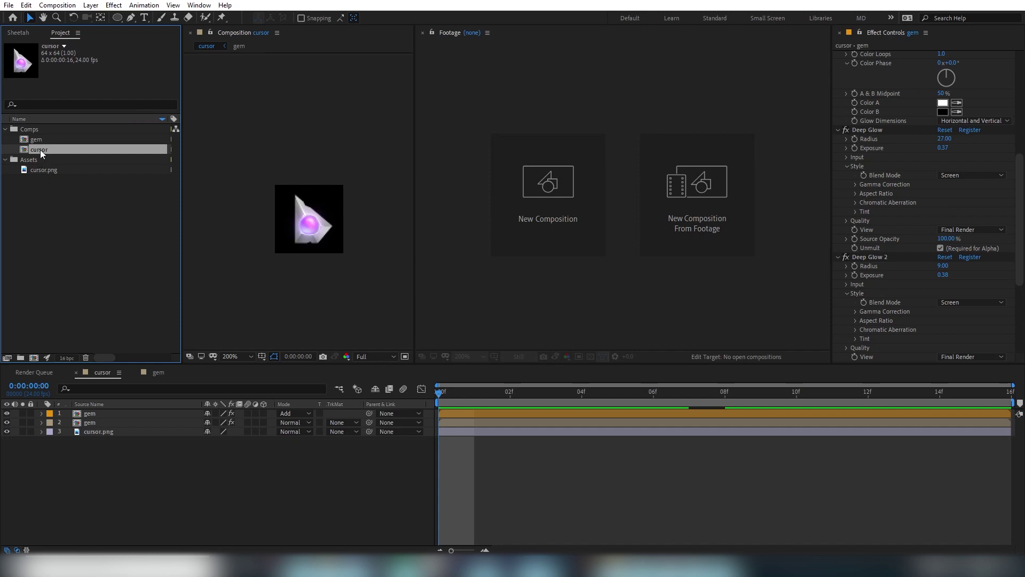
Export the Sheetah spritesheet as TGA to _delivery, named cursor_#2[64,64].tga.
left_click(23, 32)
left_click(98, 92)
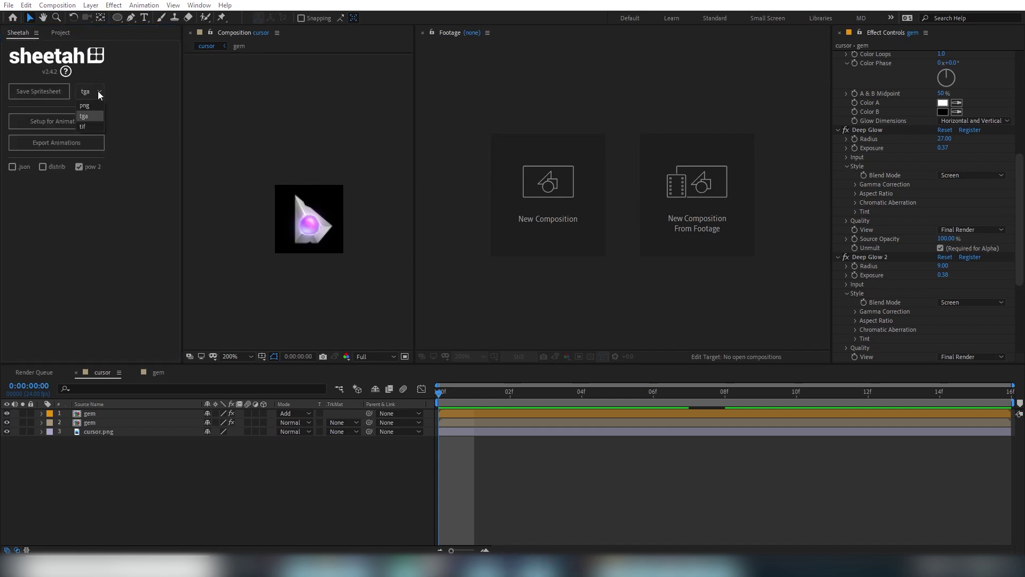
left_click(91, 118)
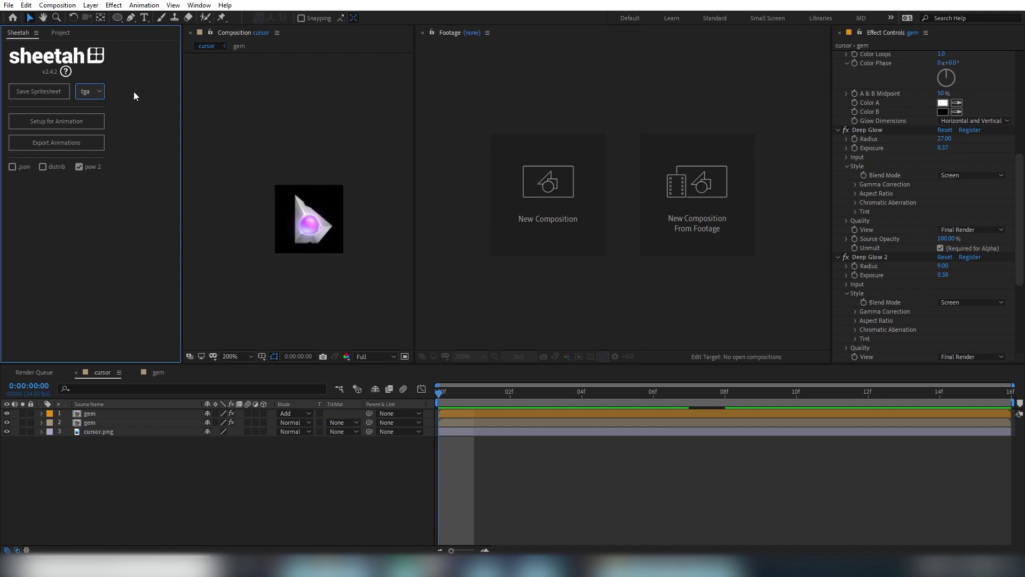
left_click(49, 94)
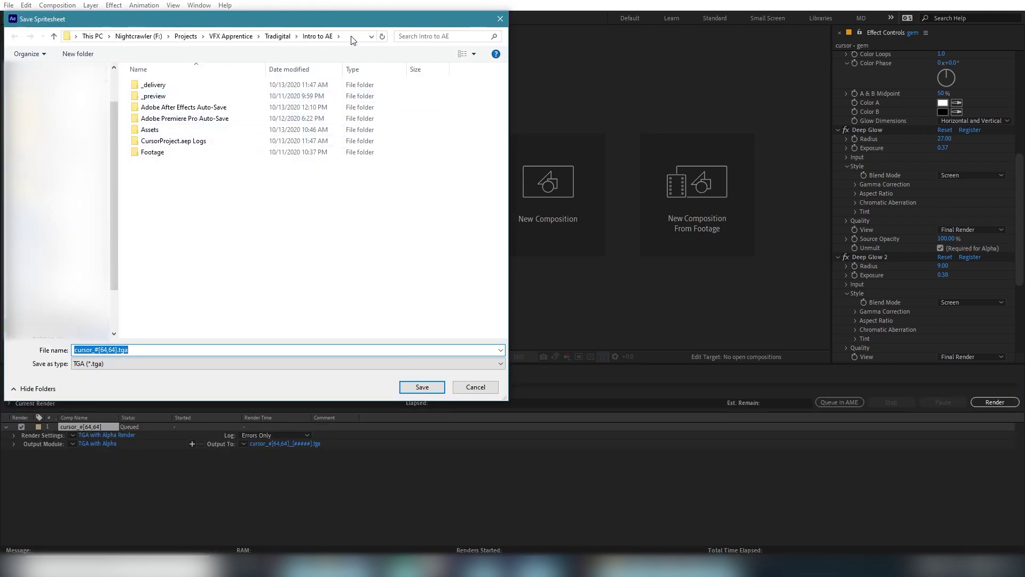
double_click(154, 84)
left_click(102, 349)
left_click(101, 350)
type("2")
left_click(438, 387)
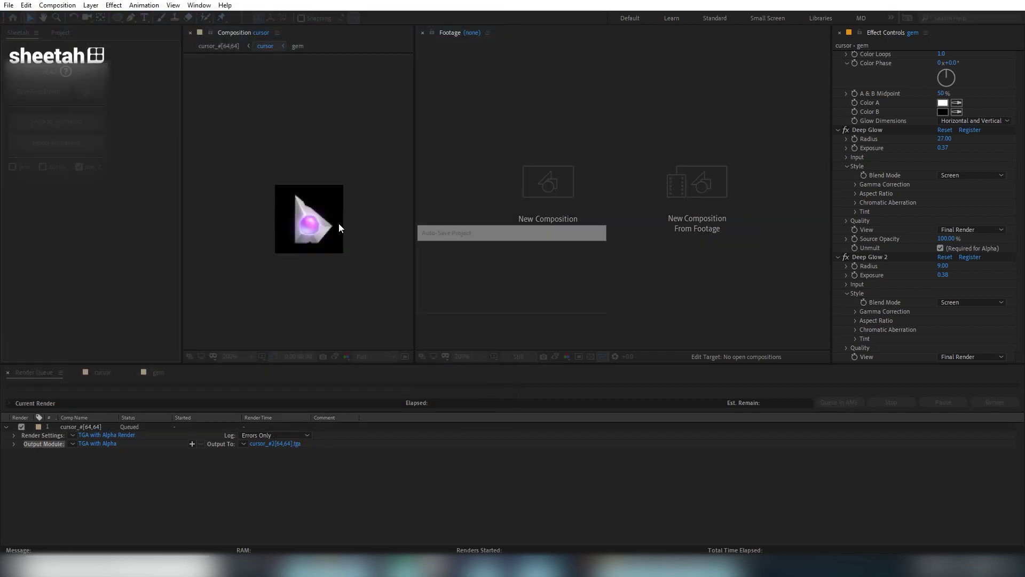
Import cursor_#2[64,64].tga, accept its alpha interpretation, and view it in the Footage viewer.
left_click(61, 32)
double_click(97, 242)
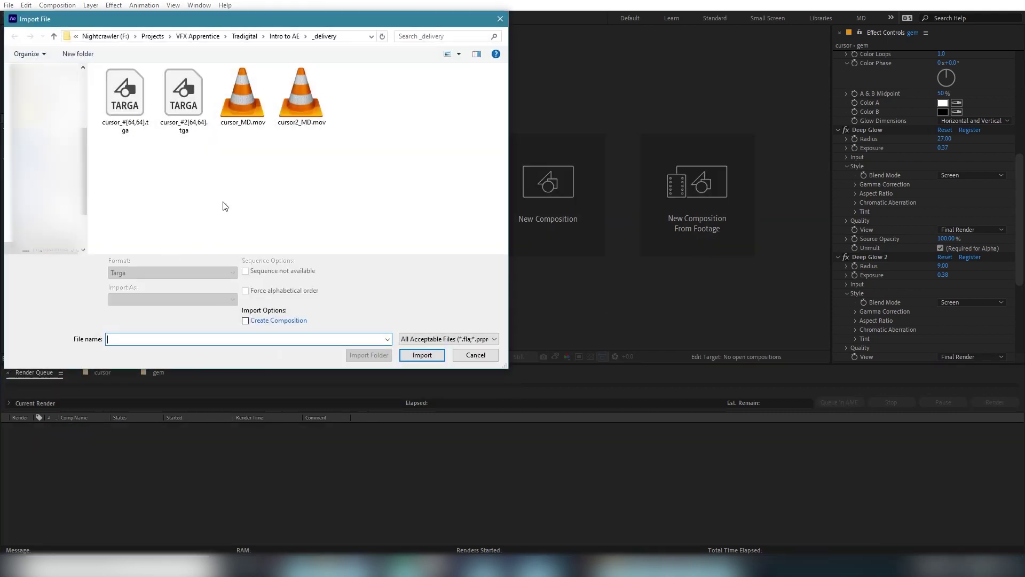
left_click(185, 108)
left_click(421, 355)
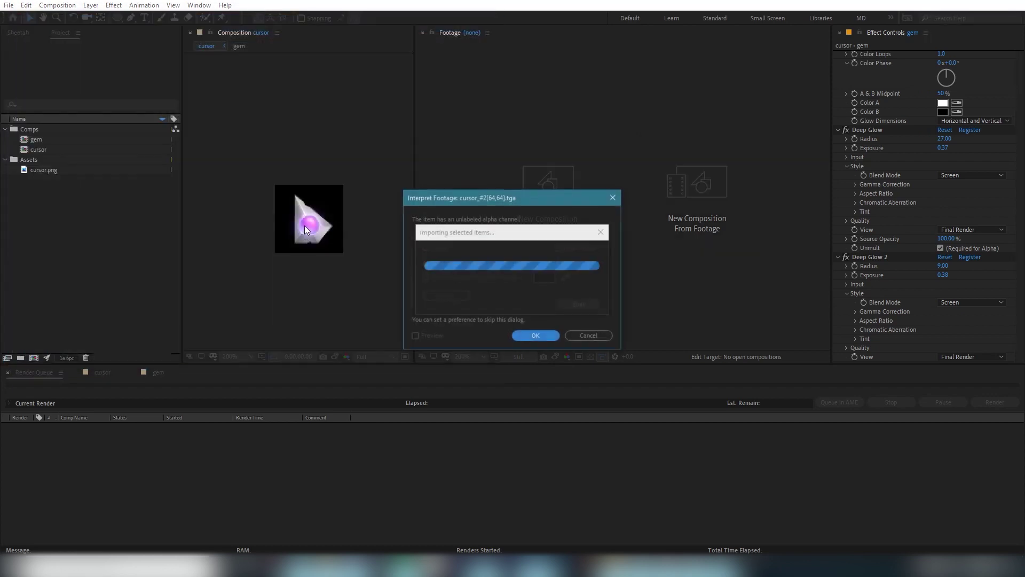
left_click(537, 336)
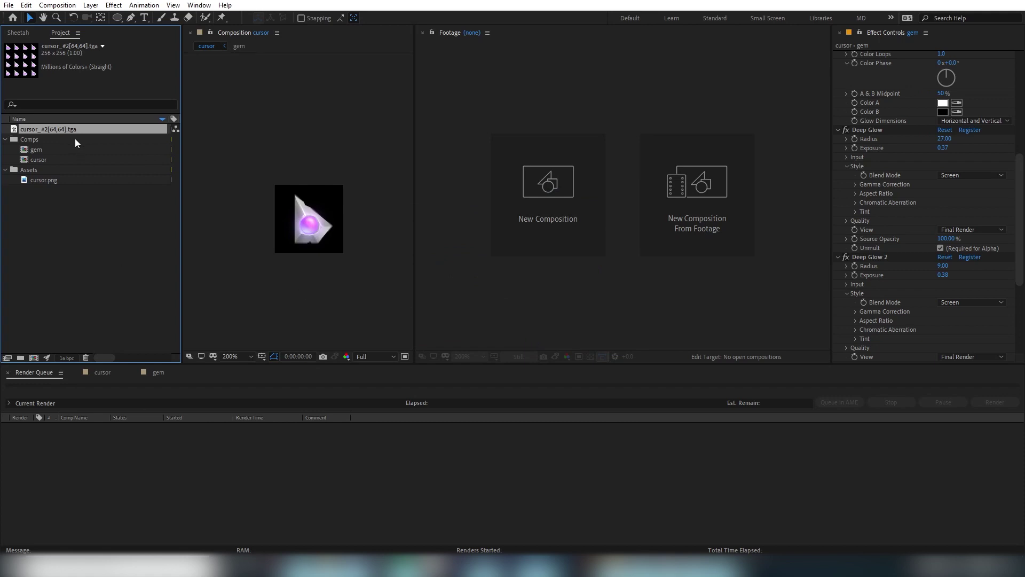
double_click(60, 129)
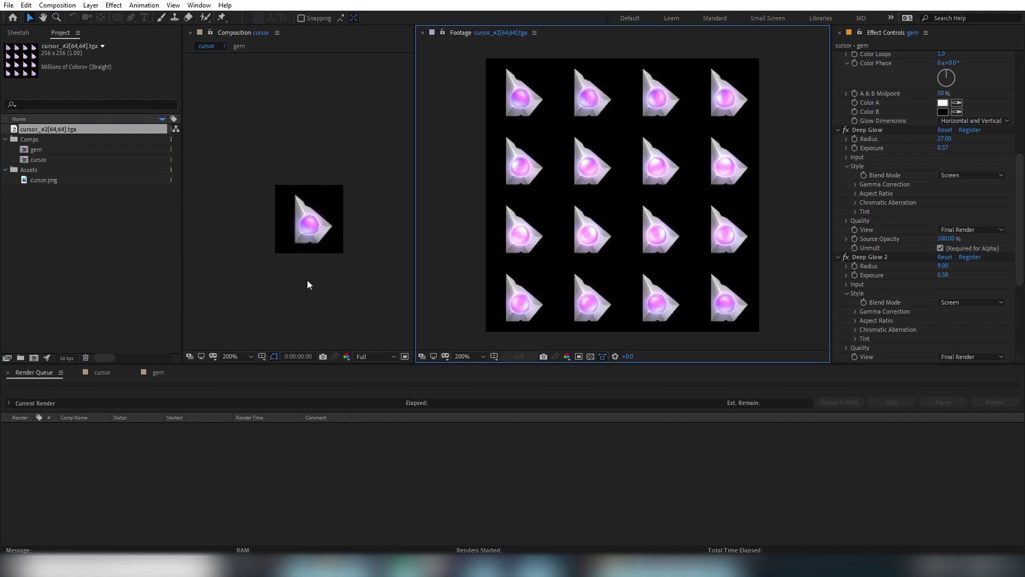
left_click(68, 251)
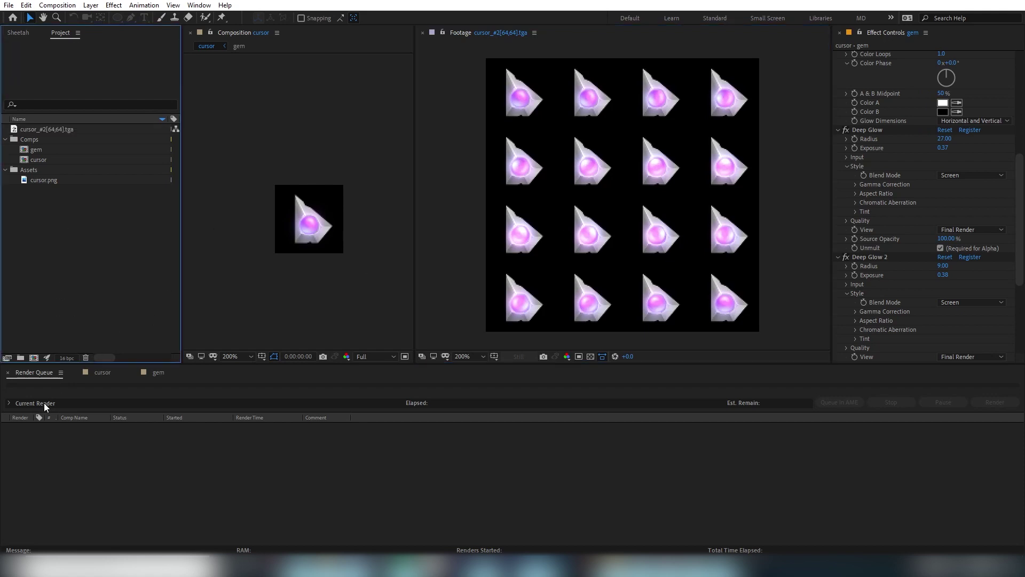
left_click(96, 373)
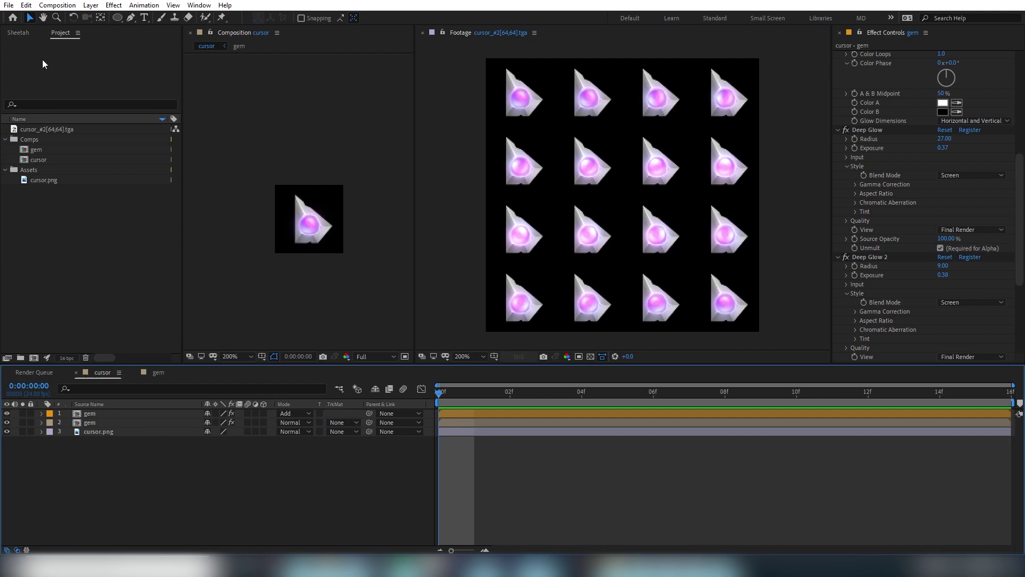
Add the cursor composition to the Render Queue.
left_click(9, 5)
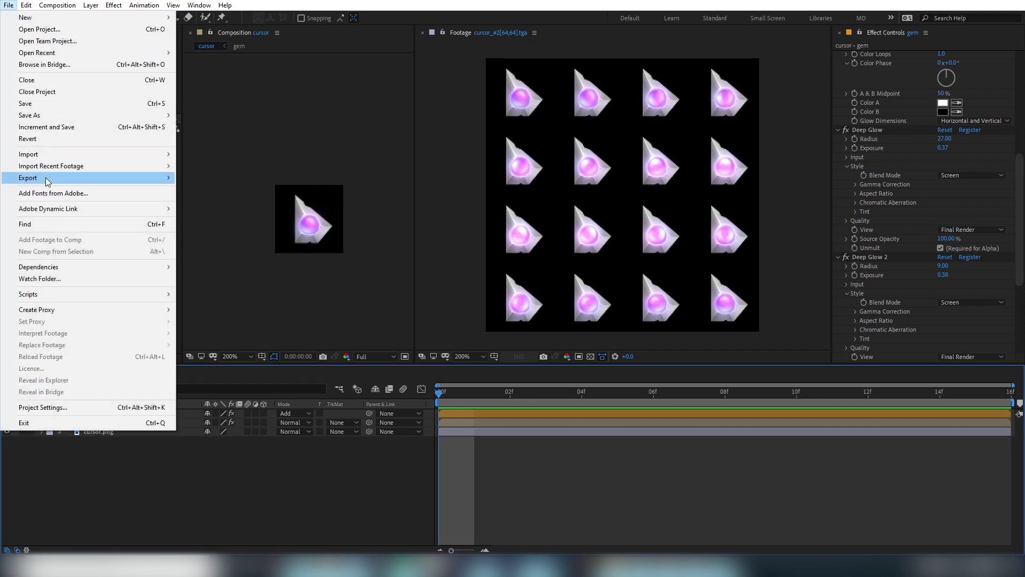
mouse_move(48, 181)
left_click(252, 191)
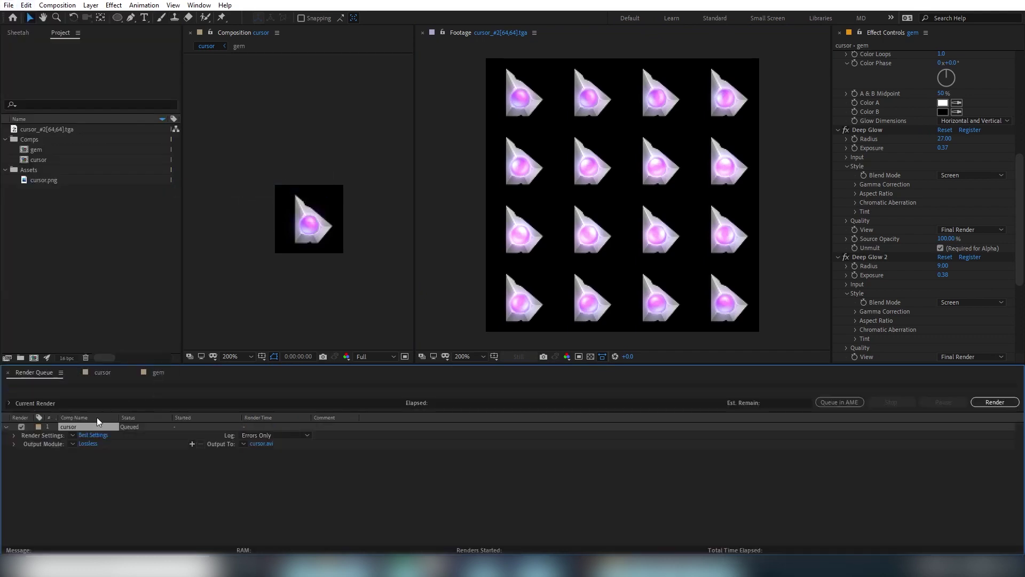
left_click(88, 444)
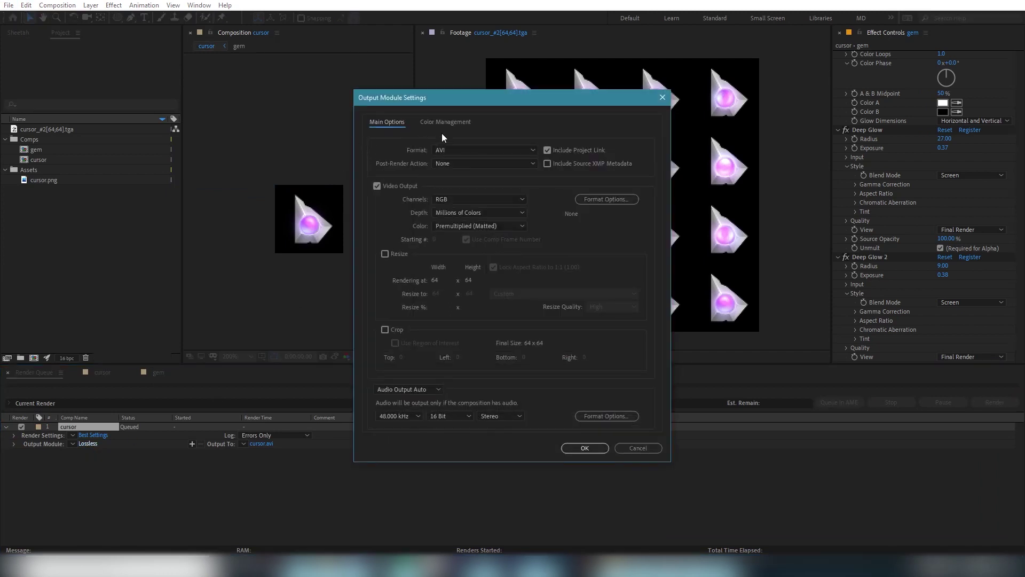
Set the output module to QuickTime format with RGB channels.
left_click(465, 149)
left_click(463, 265)
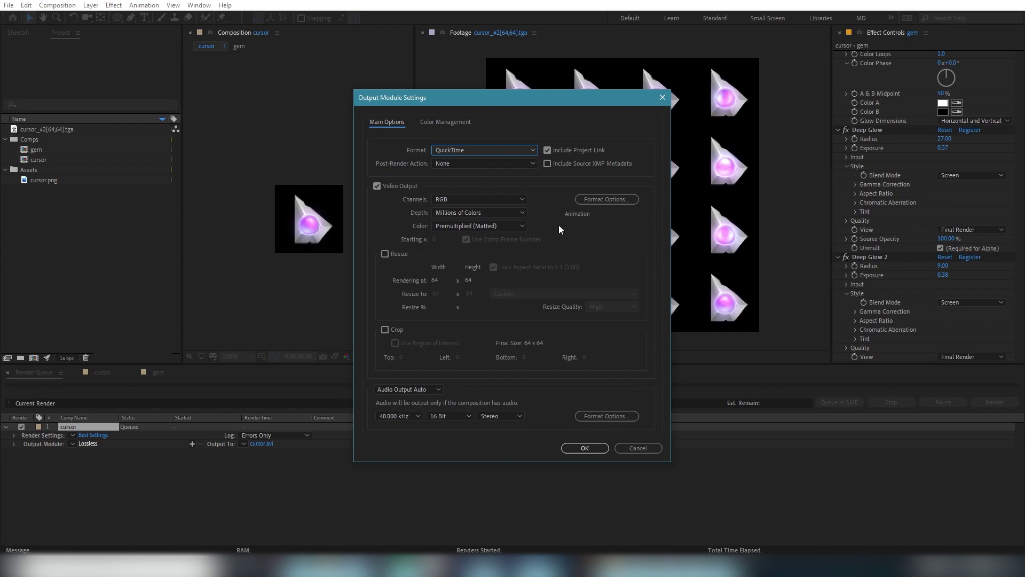
left_click(475, 197)
left_click(468, 235)
left_click(478, 225)
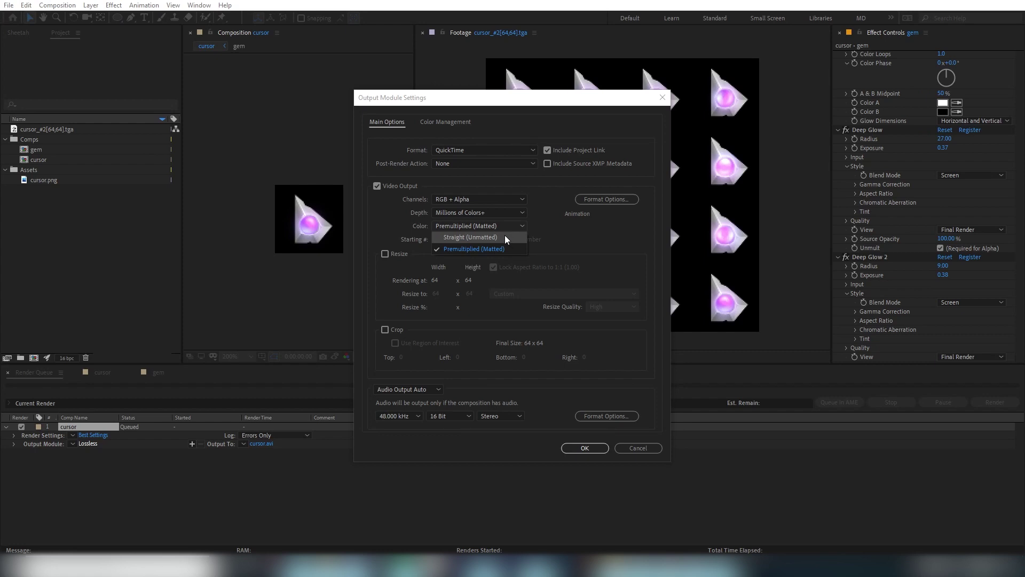
left_click(504, 236)
left_click(478, 199)
left_click(470, 211)
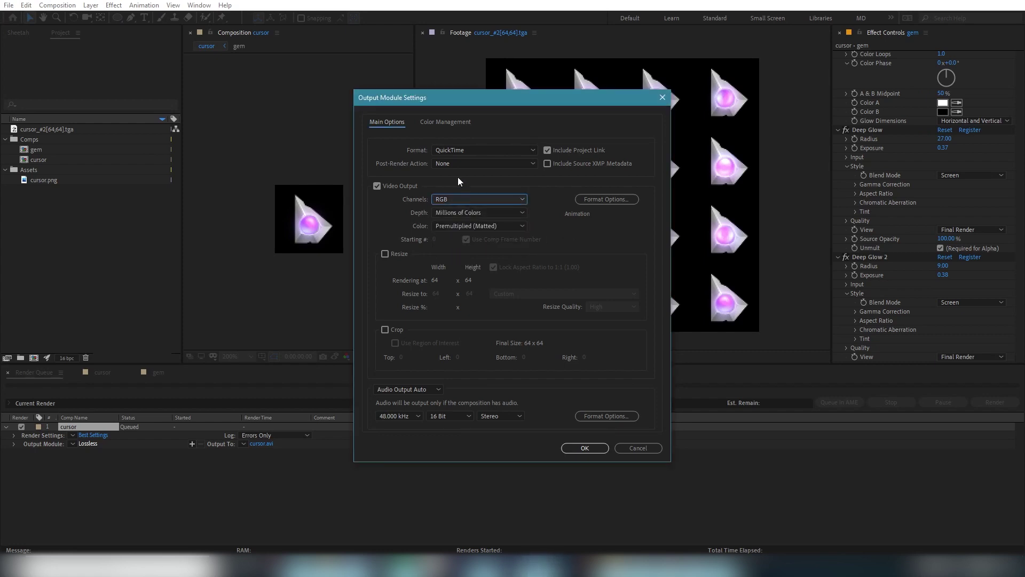
left_click(590, 448)
Set the render output to cursor.mov in the _delivery folder.
left_click(263, 443)
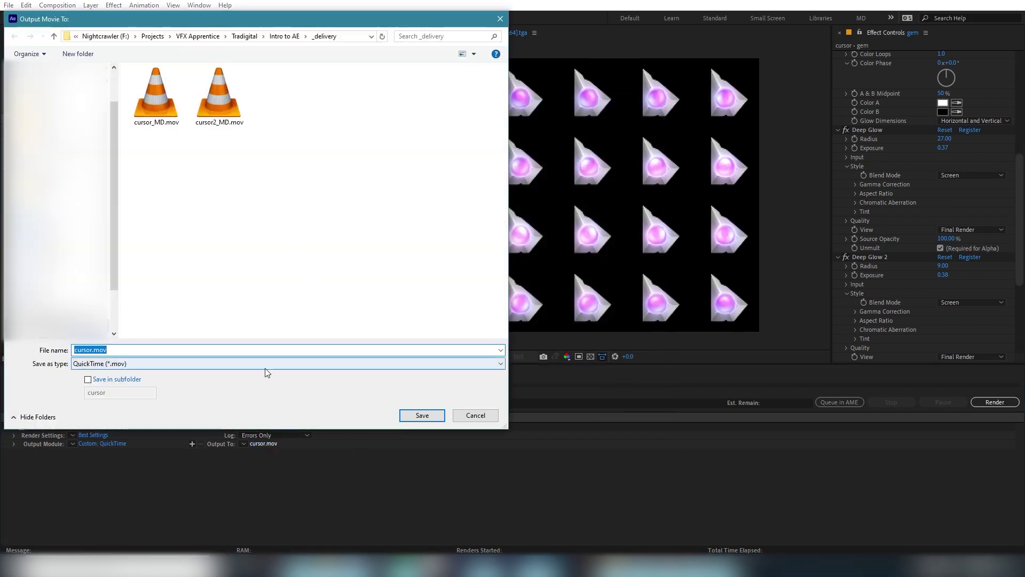
key("Right")
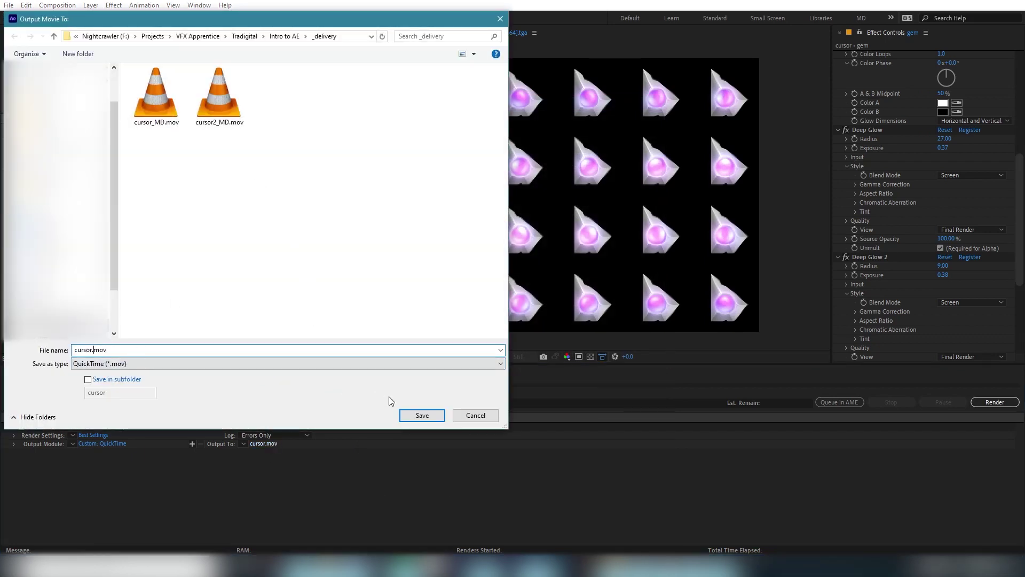
left_click(421, 415)
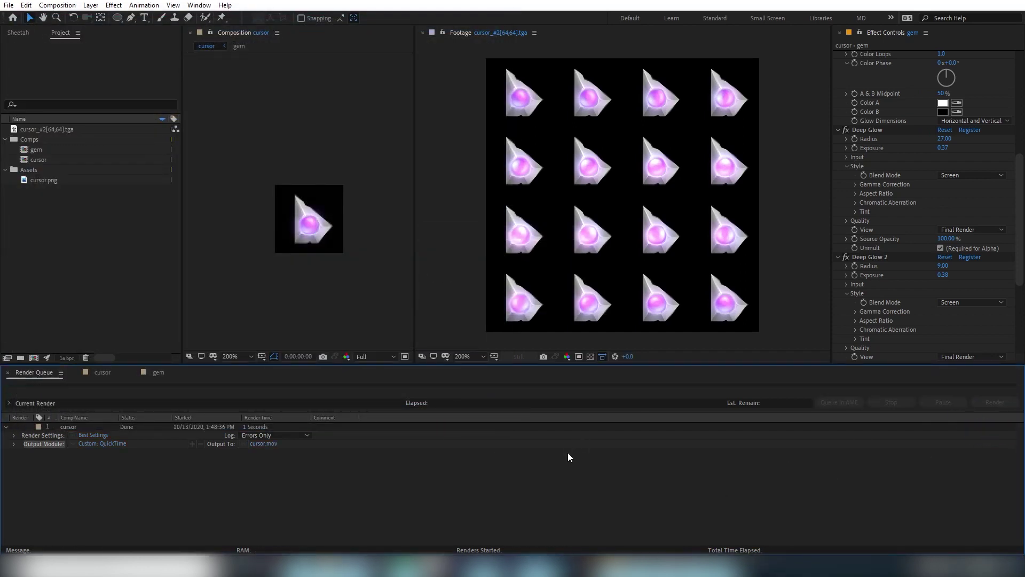
Import cursor.mov into the project and play it in the Footage viewer.
double_click(64, 218)
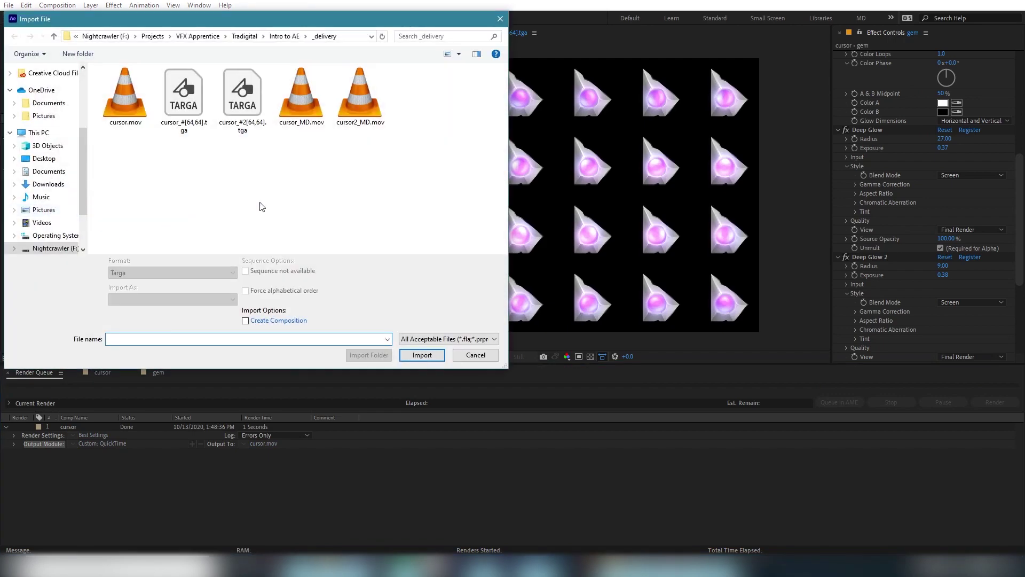
left_click(120, 101)
left_click(427, 359)
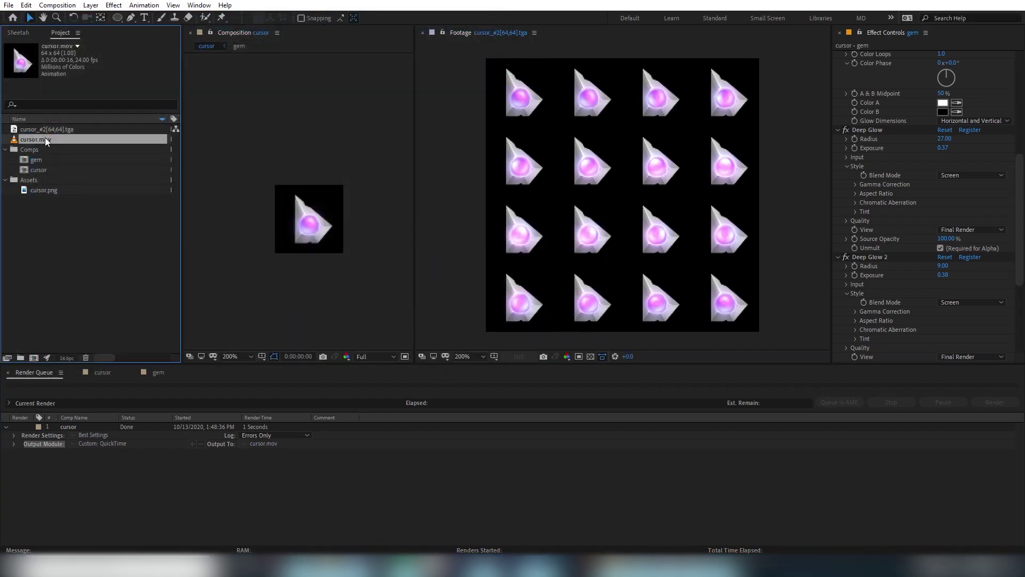
double_click(47, 141)
key("space")
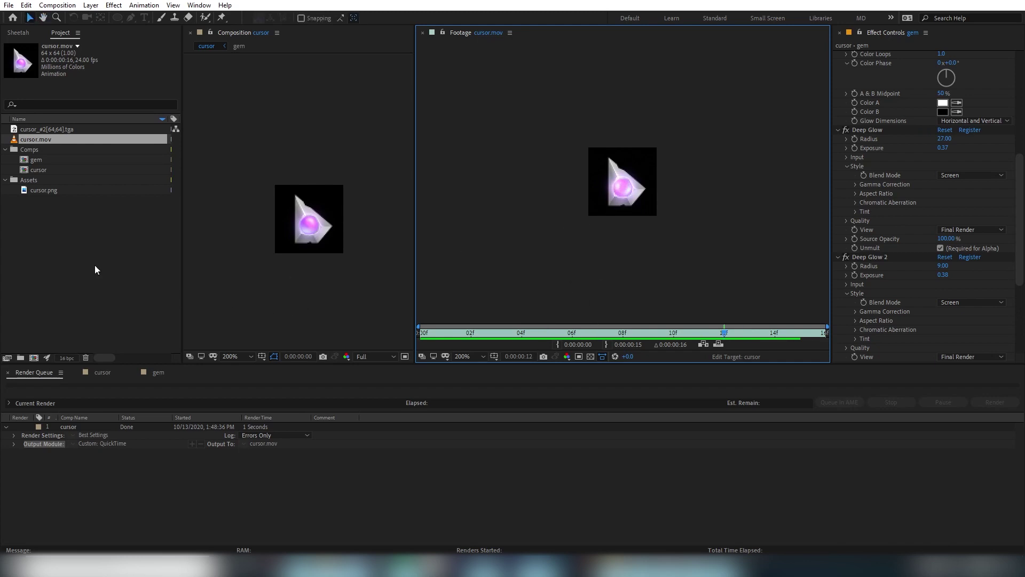
Move the cursor_#2[64,64].tga sprite sheet and cursor.mov into the Assets folder.
left_click(37, 130, "shift")
left_click_drag(34, 140, 37, 182)
left_click(52, 258)
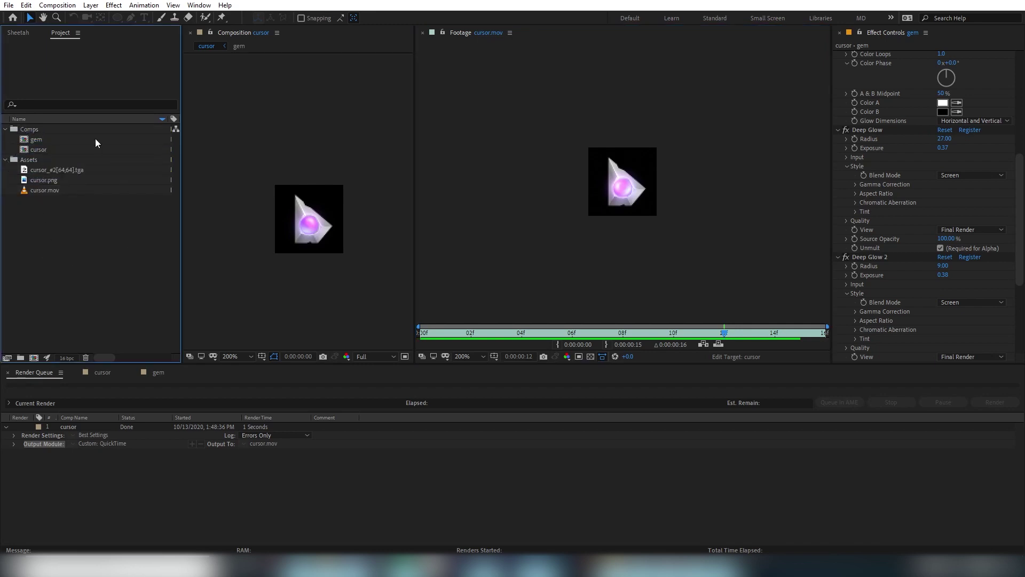
Save the project with File > Save and reselect cursor.mov in the footage viewer.
left_click(9, 6)
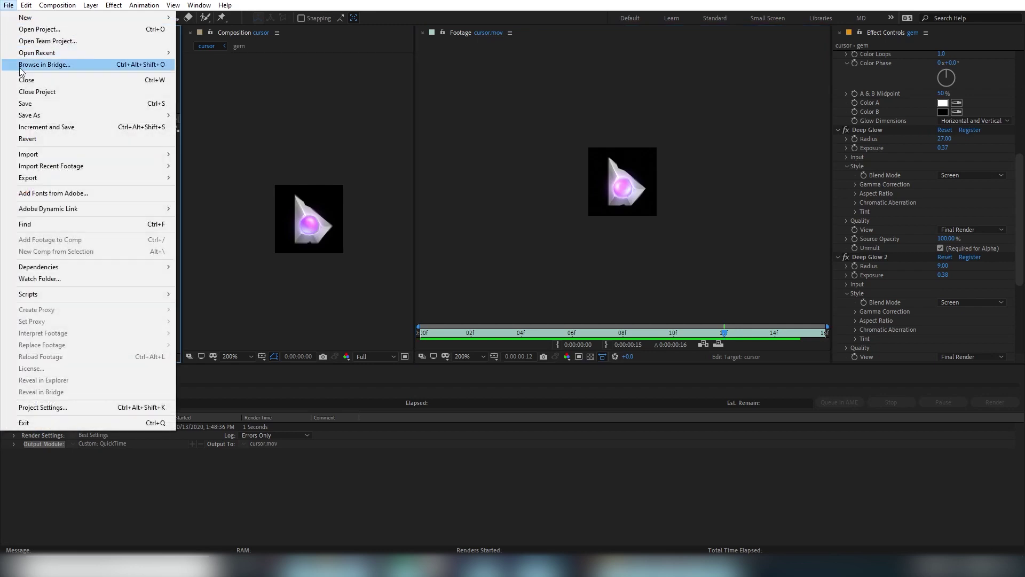
left_click(21, 104)
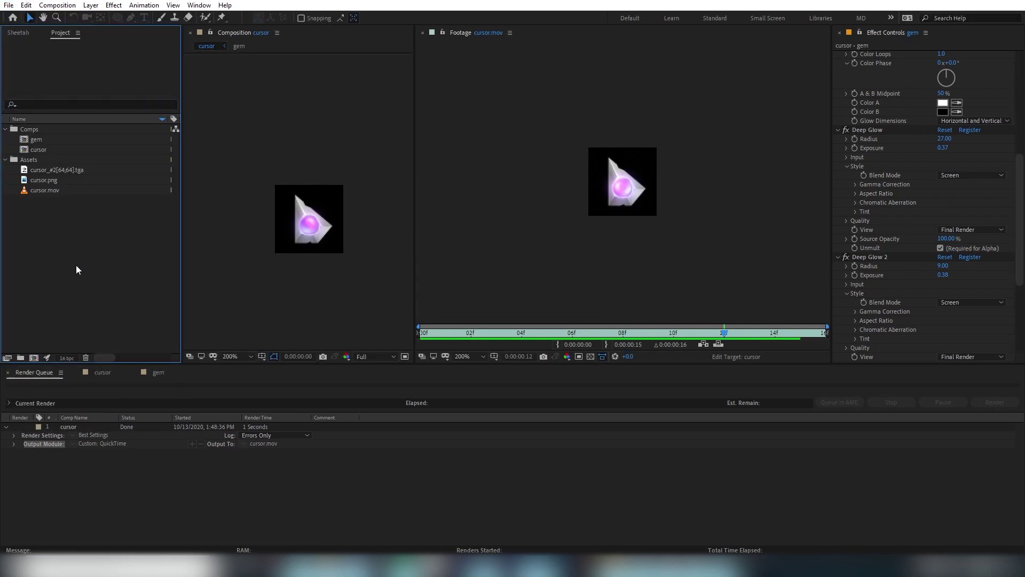
left_click(592, 269)
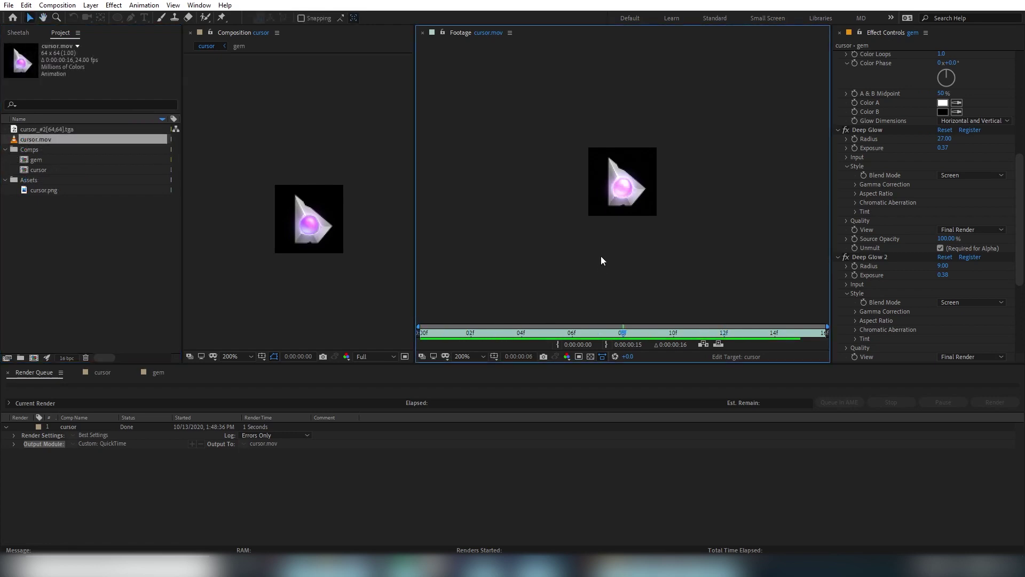